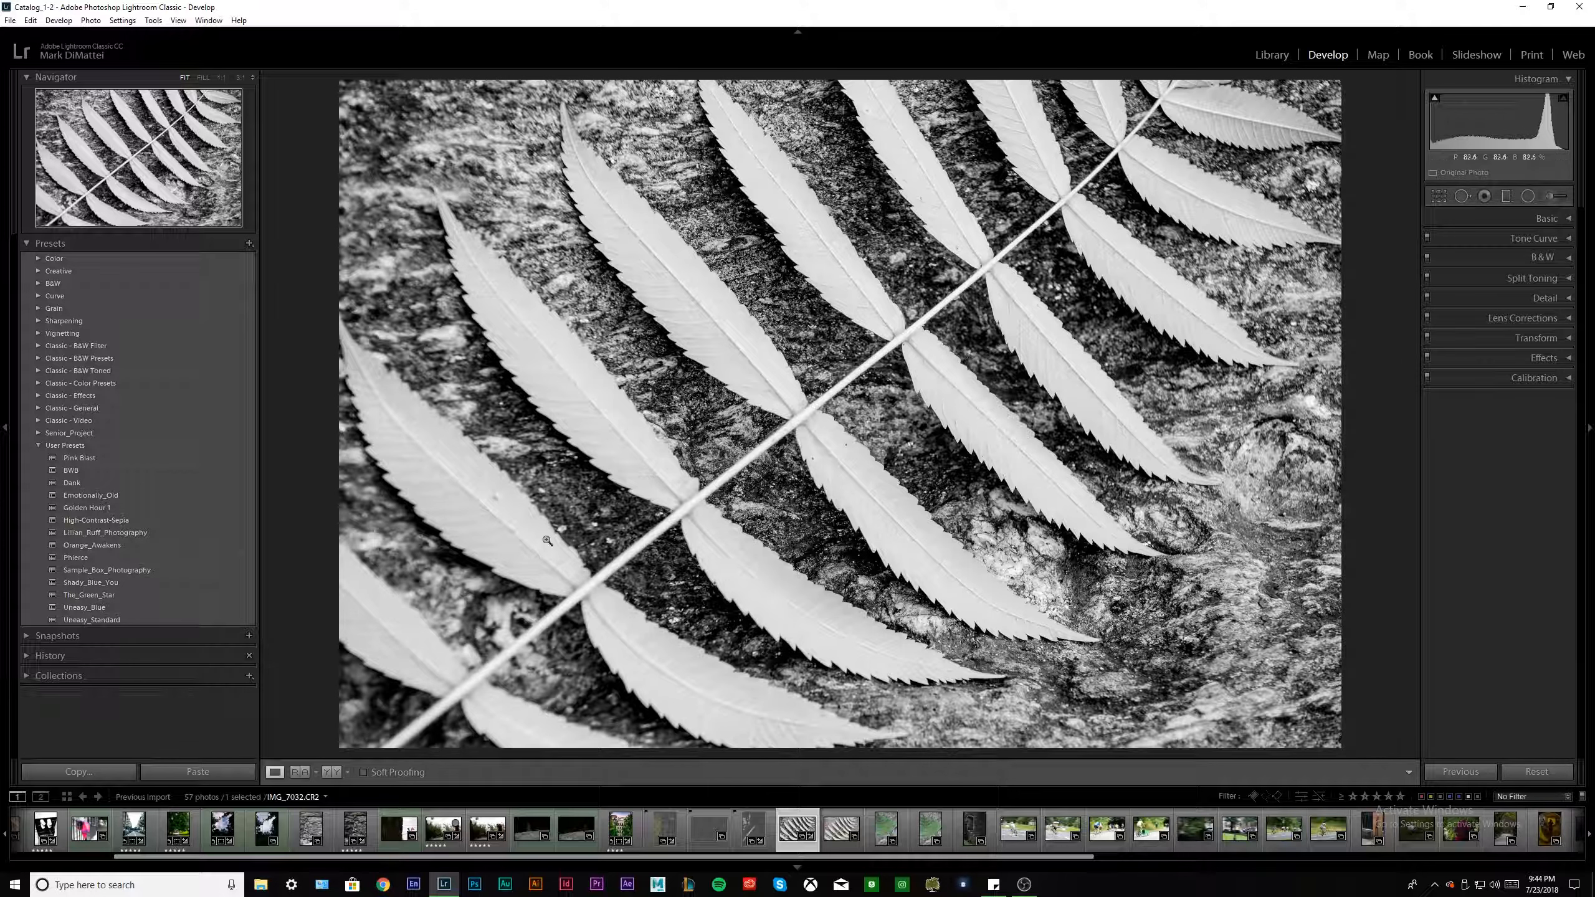
Review the Basic and Tone Curve settings of the black-and-white leaf photo.
click(1544, 223)
click(1545, 220)
click(1547, 236)
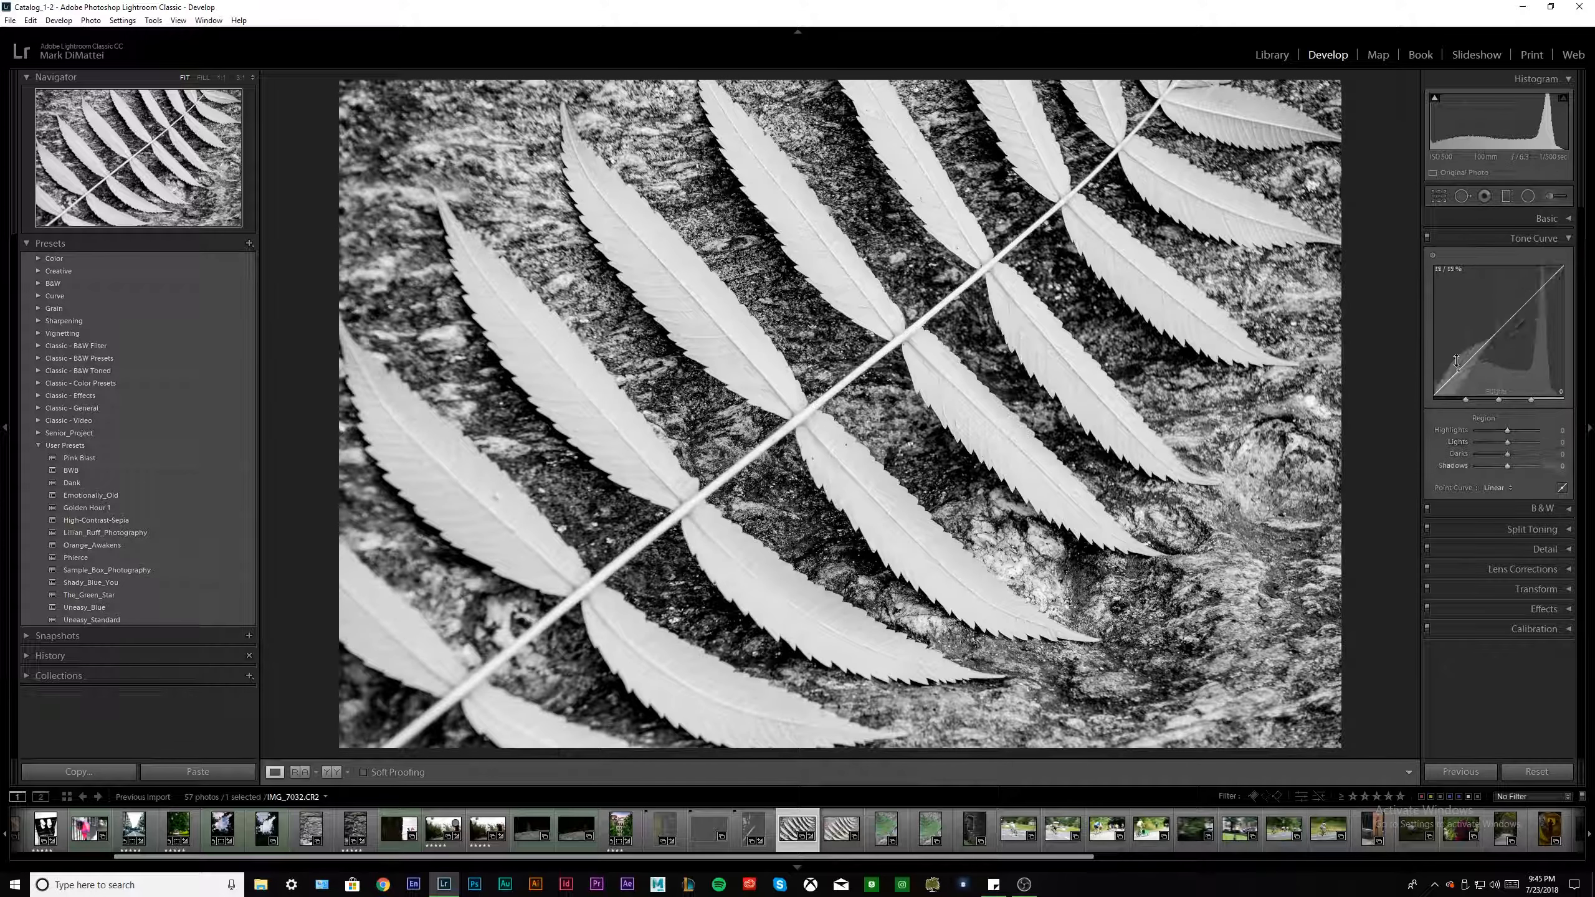
click(1555, 242)
click(1555, 242)
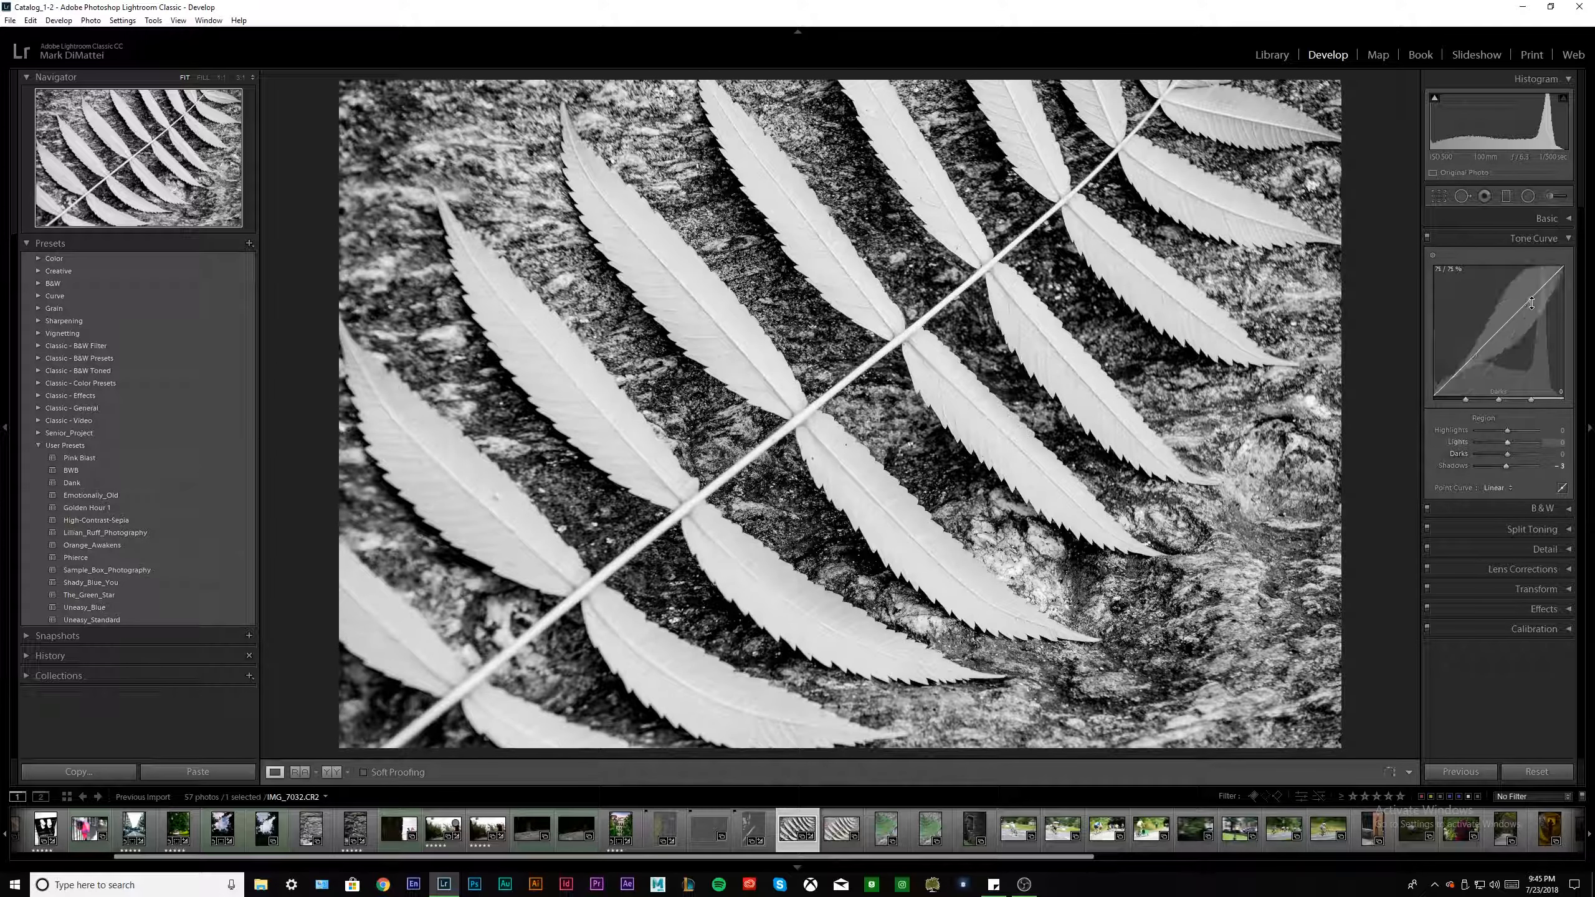
click(1566, 220)
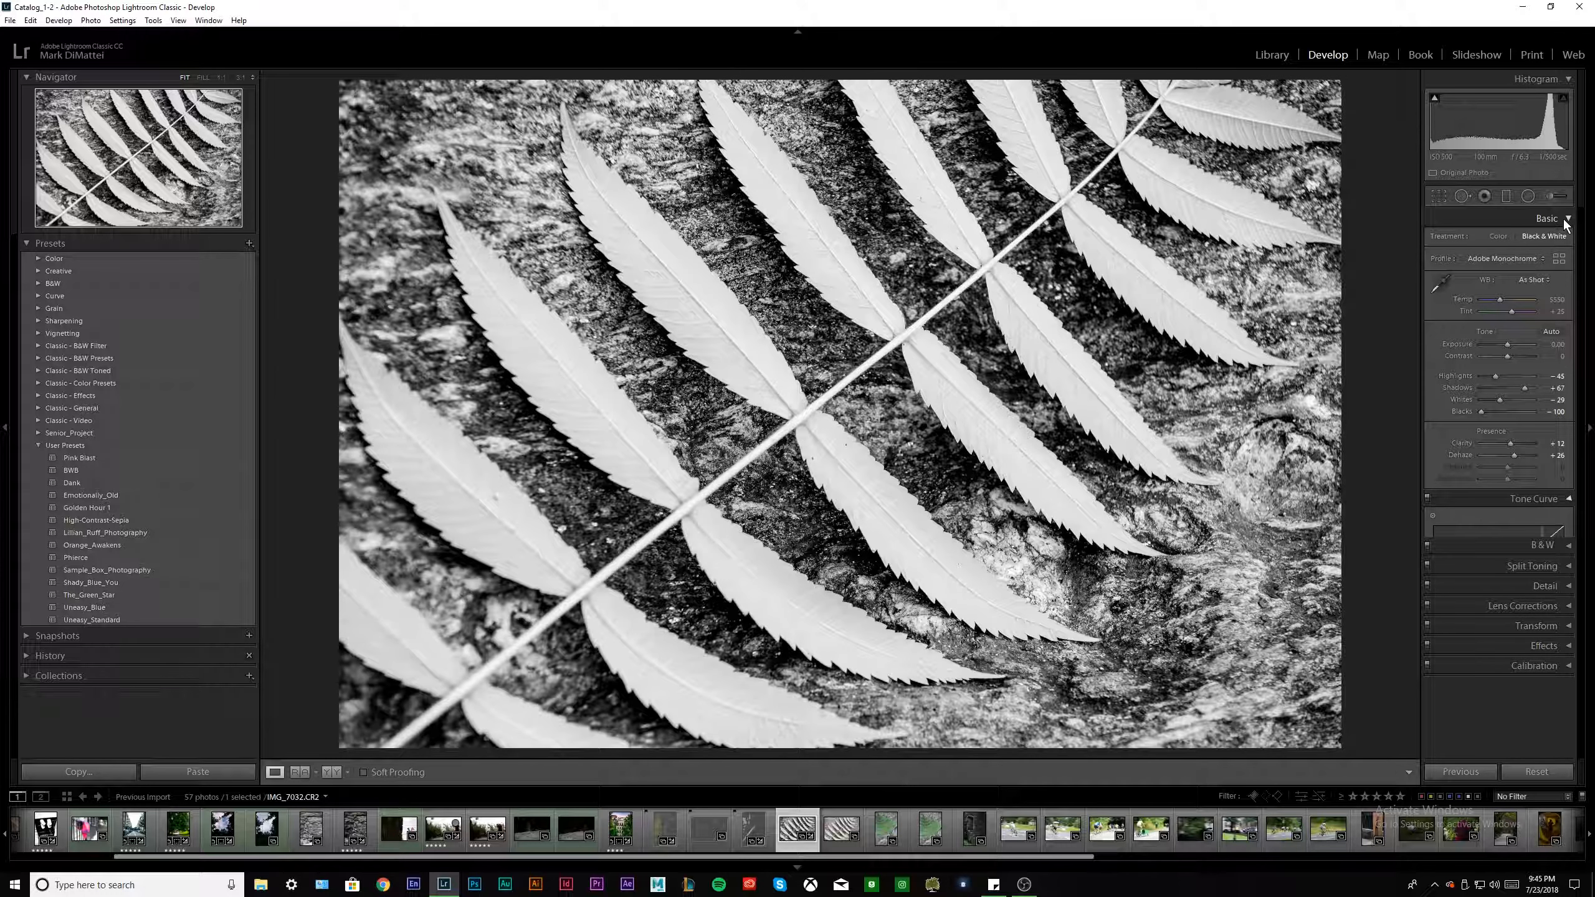
click(1565, 220)
Adjust the Black & White Mix of the leaf photo, darkening orange and yellow and brightening green.
click(1569, 257)
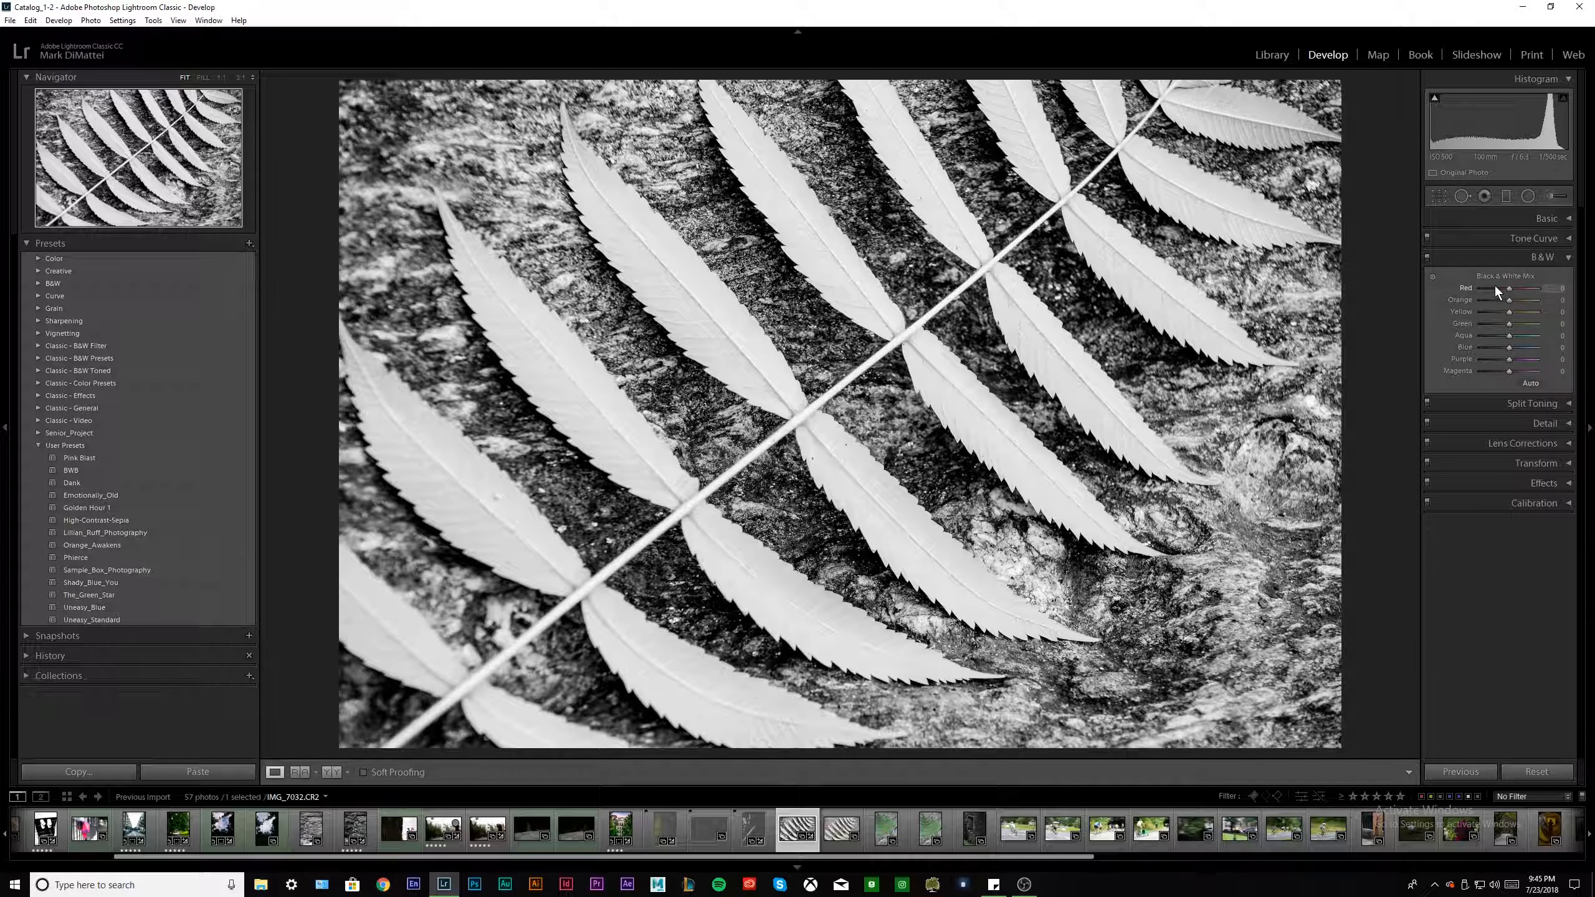
mouse_move(1497, 288)
mouse_down()
mouse_move(1522, 288)
mouse_move(1488, 304)
mouse_move(1505, 314)
mouse_up()
double_click(1520, 285)
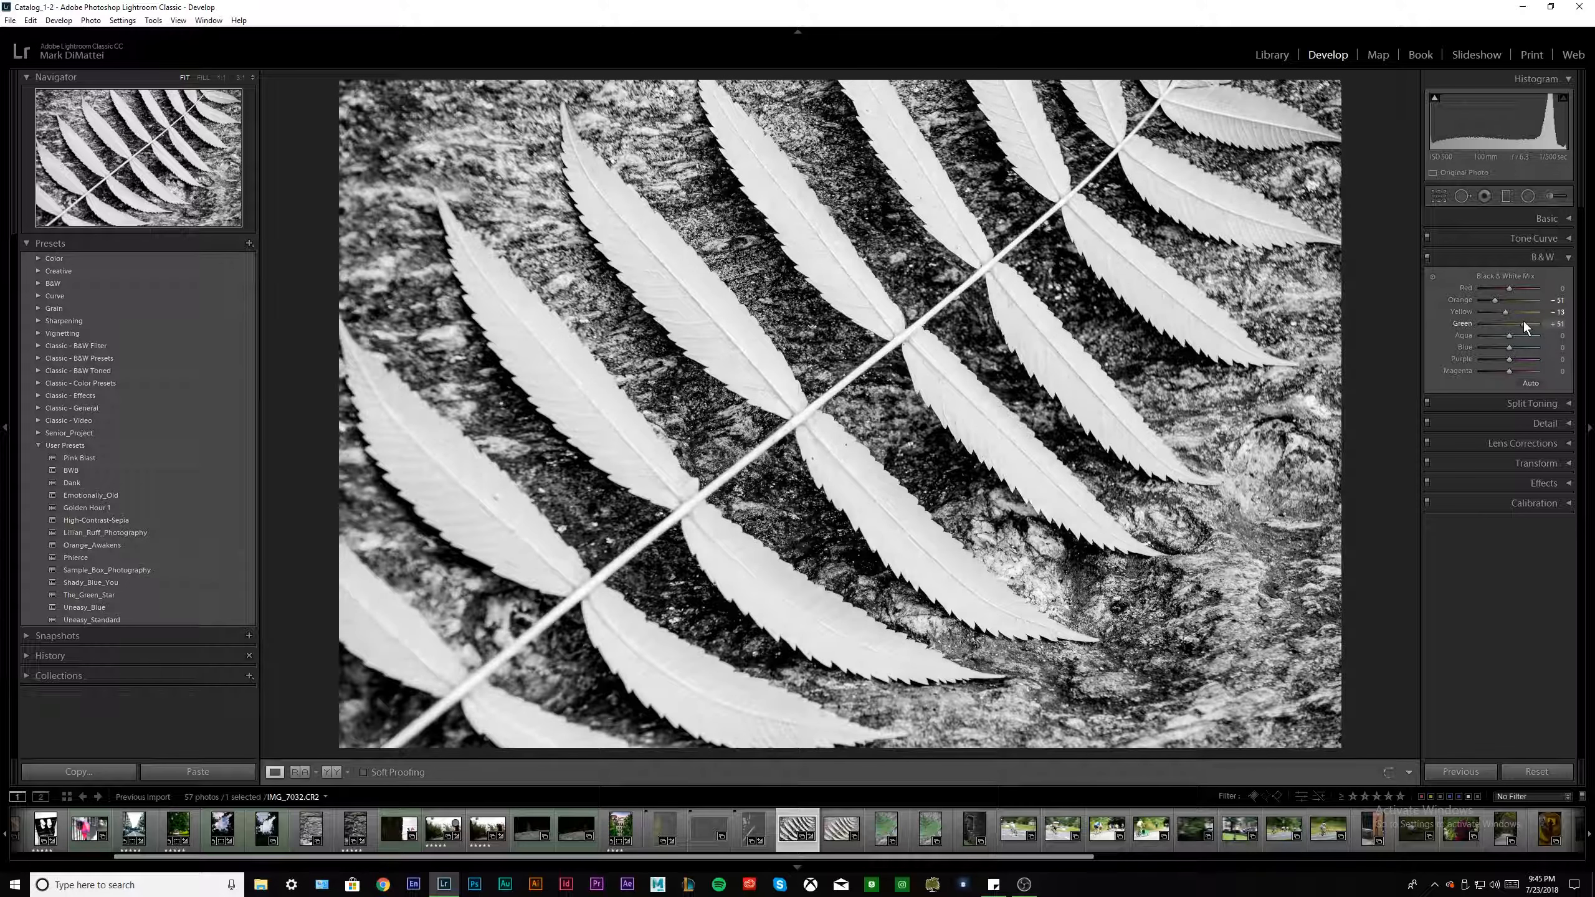
drag(1508, 324, 1515, 338)
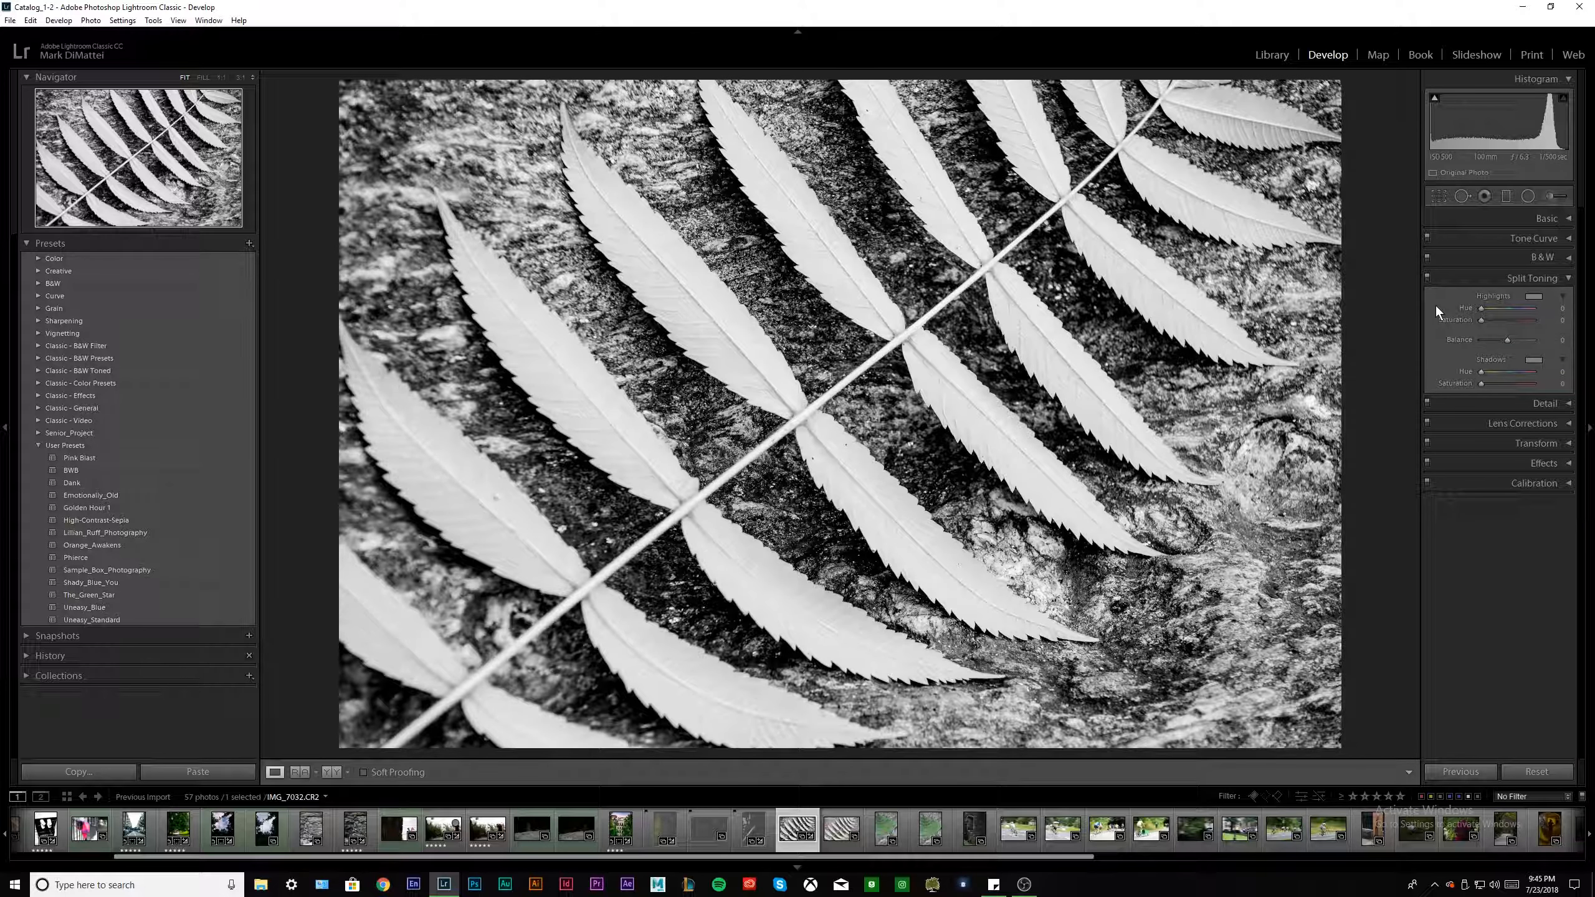
Tint the photo's highlights green with Split Toning at hue 130 and saturation 14.
click(1530, 295)
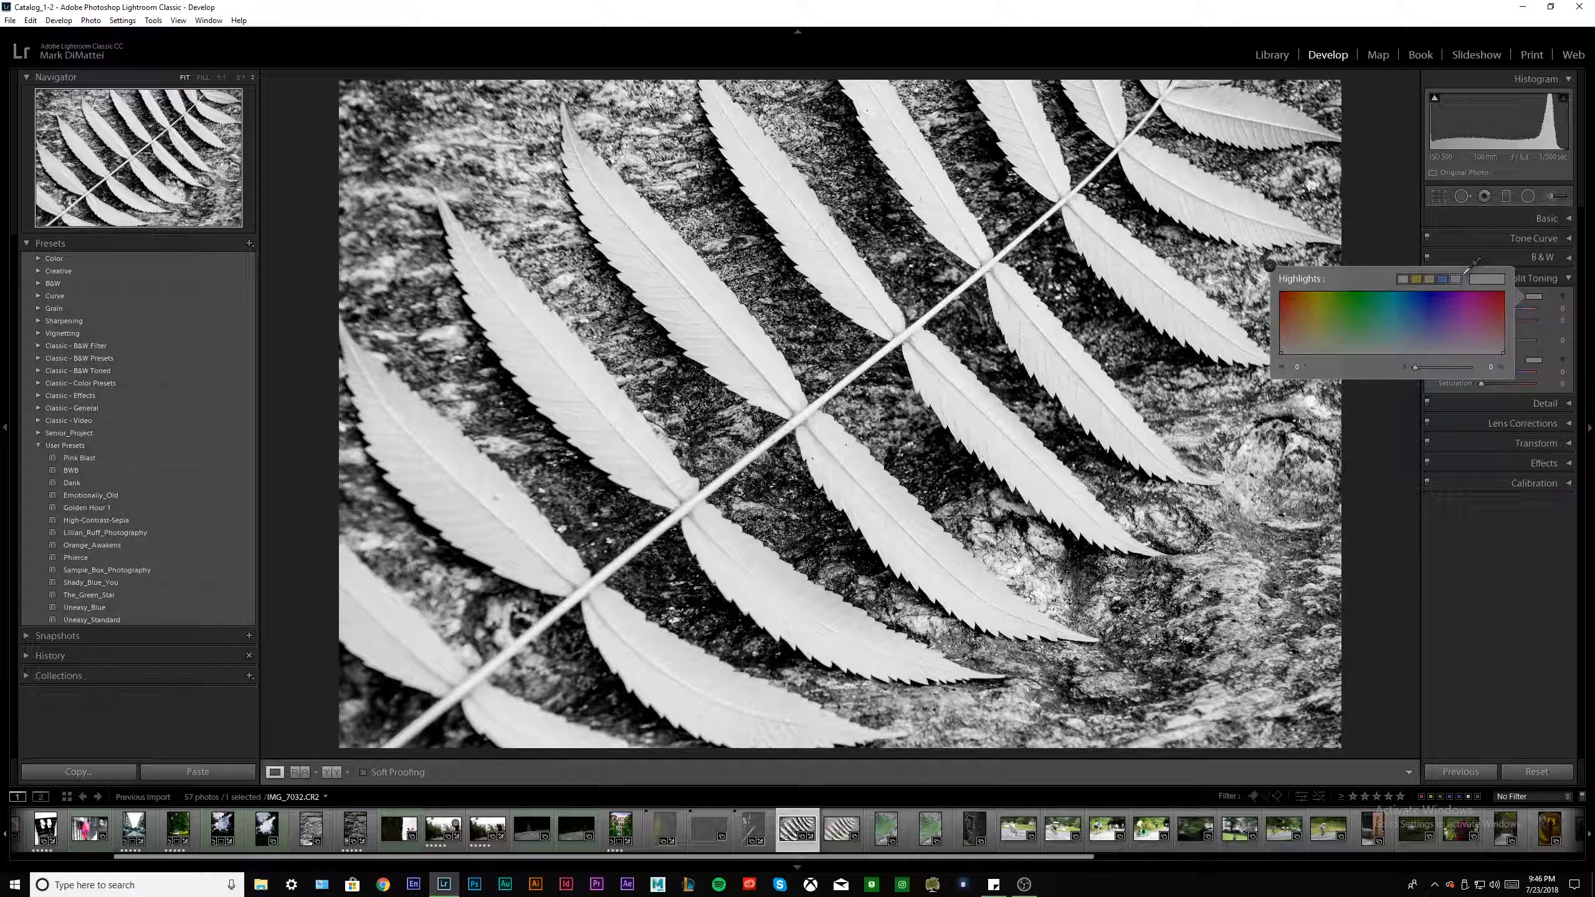
click(1273, 268)
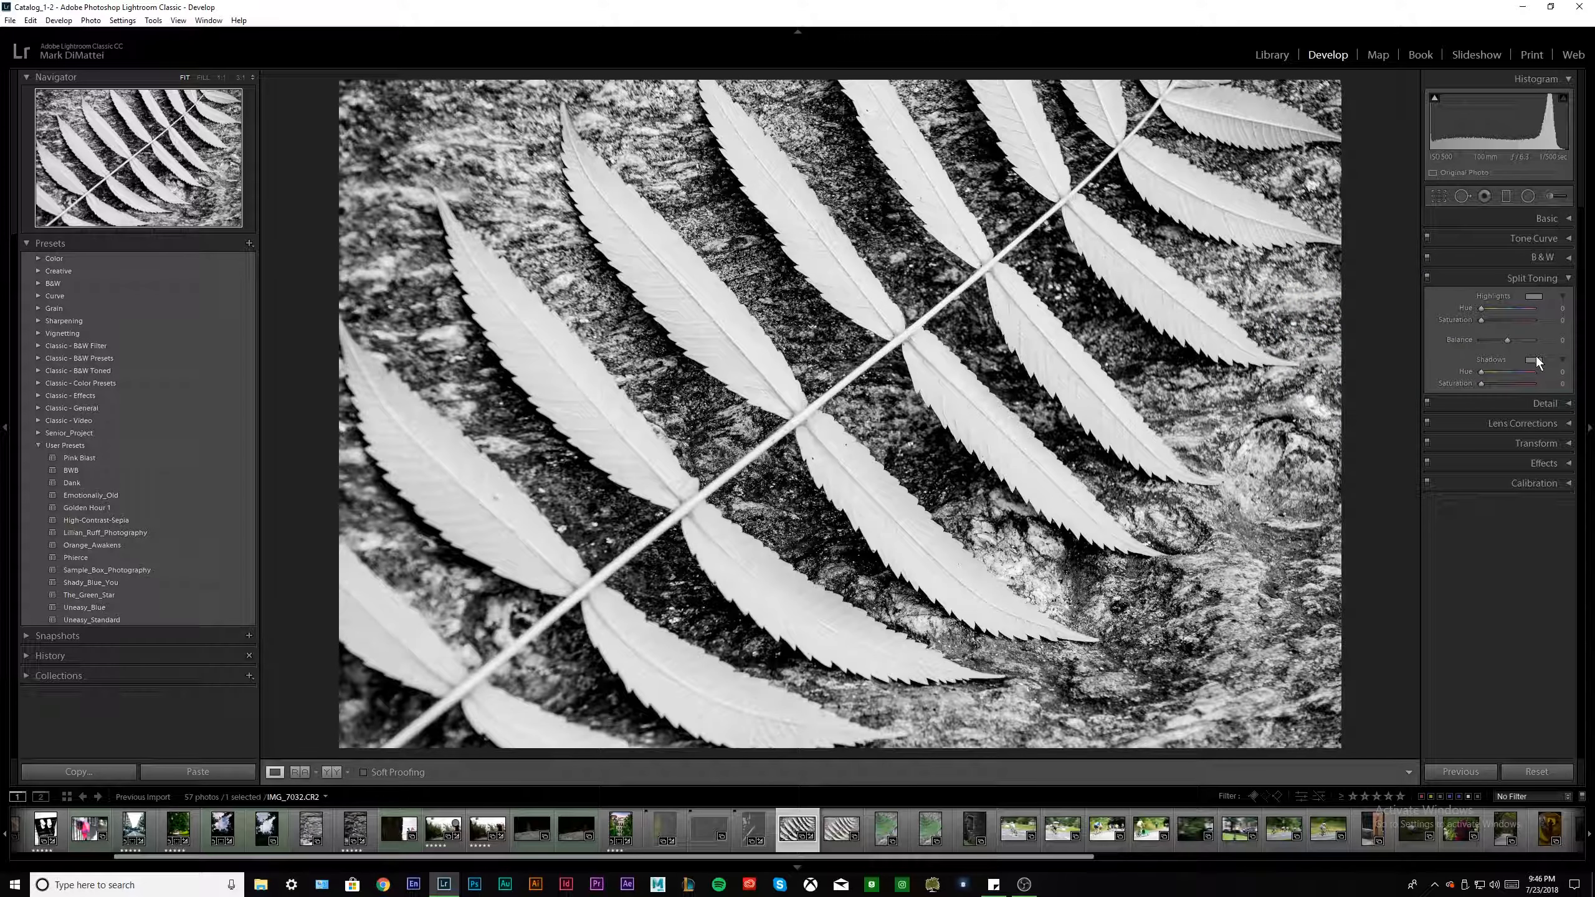
click(1534, 296)
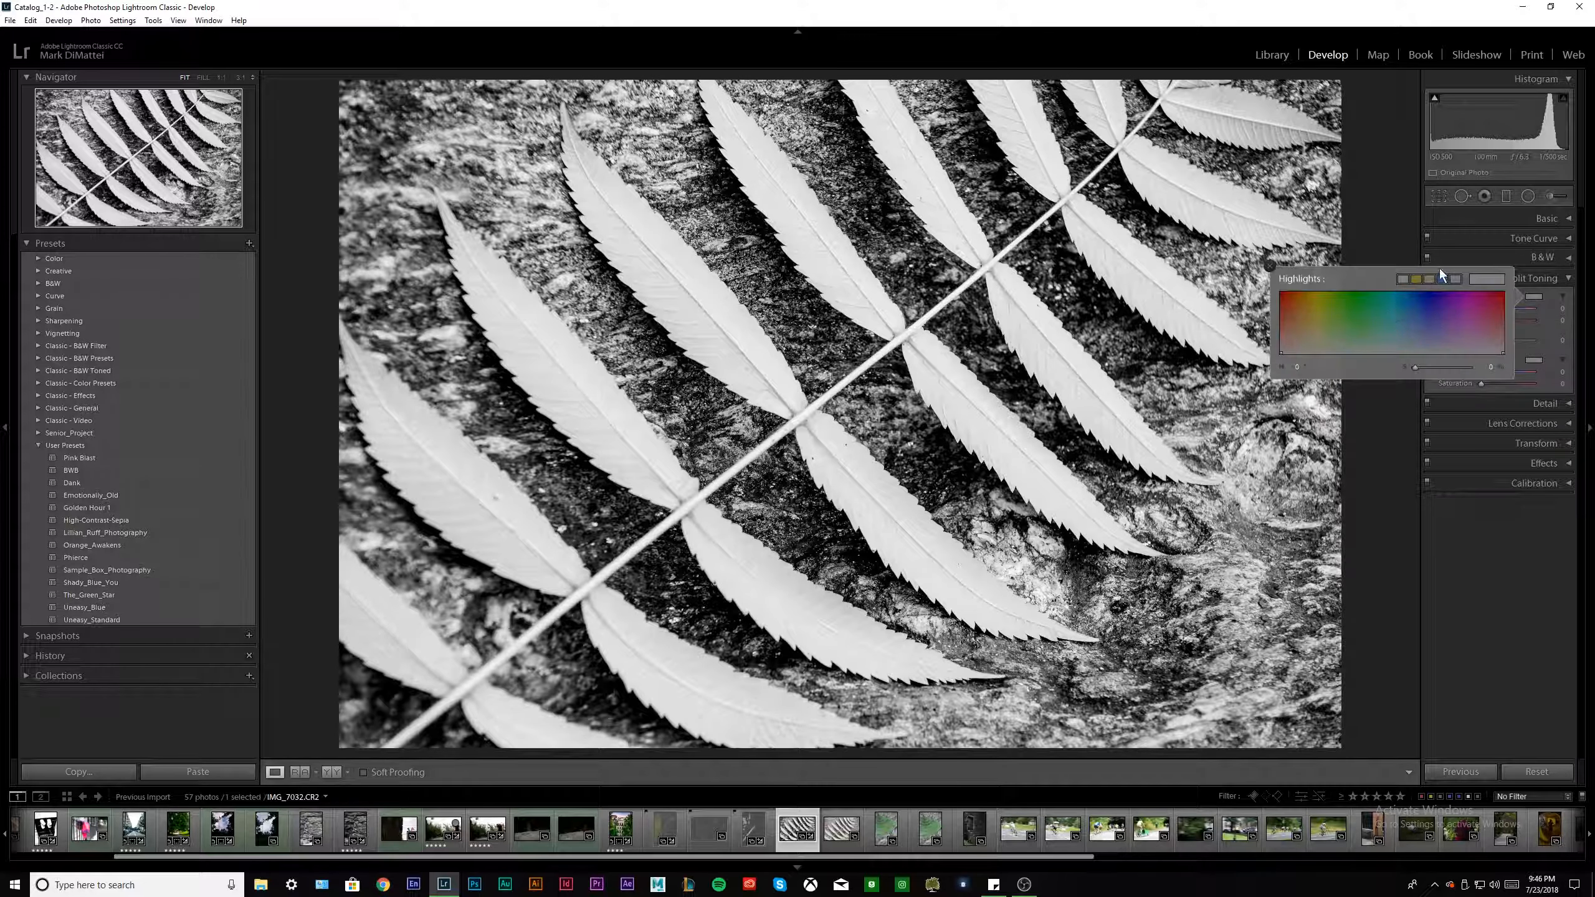
click(1366, 340)
drag(1366, 340, 1362, 346)
click(1270, 267)
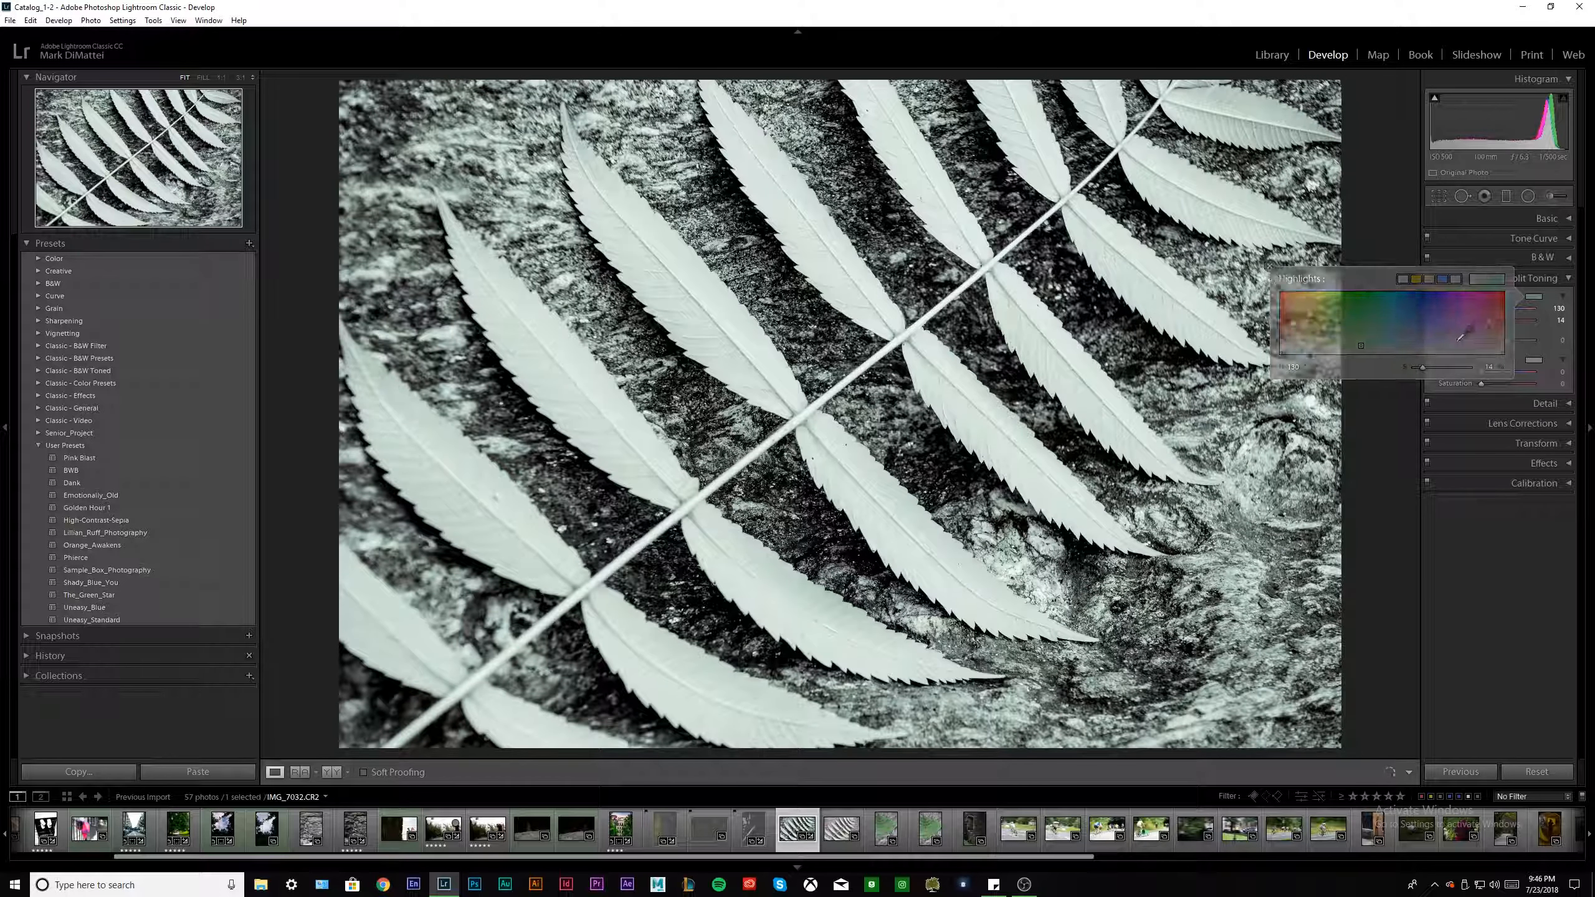
Tint the photo's shadows blue with Split Toning at hue 245 and saturation 17.
click(1535, 360)
click(1434, 407)
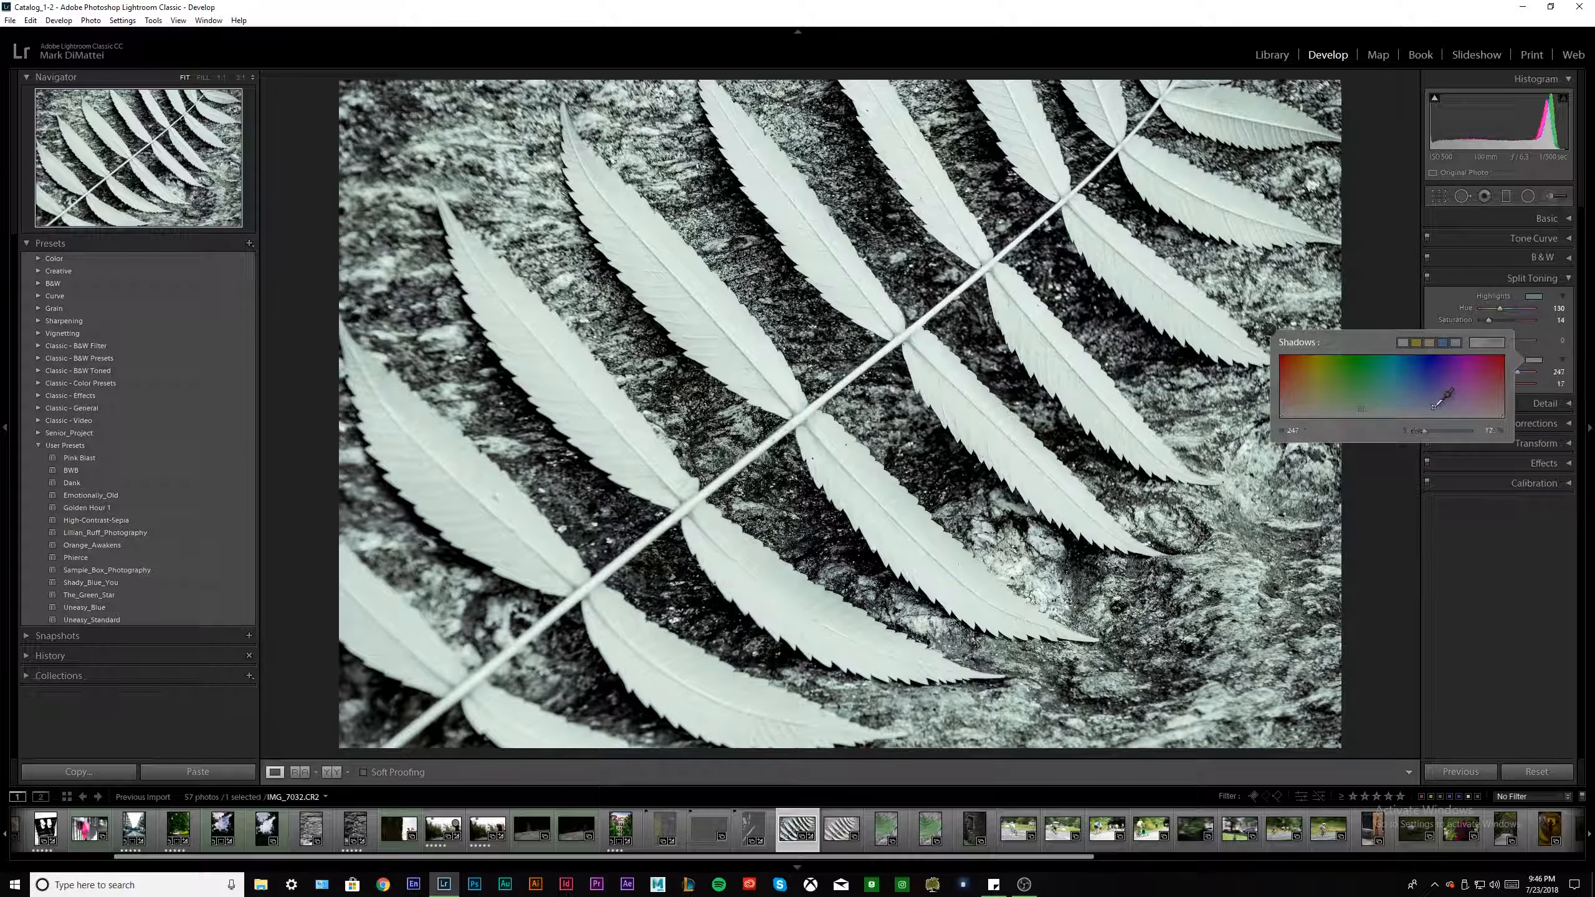
click(1433, 406)
click(1270, 329)
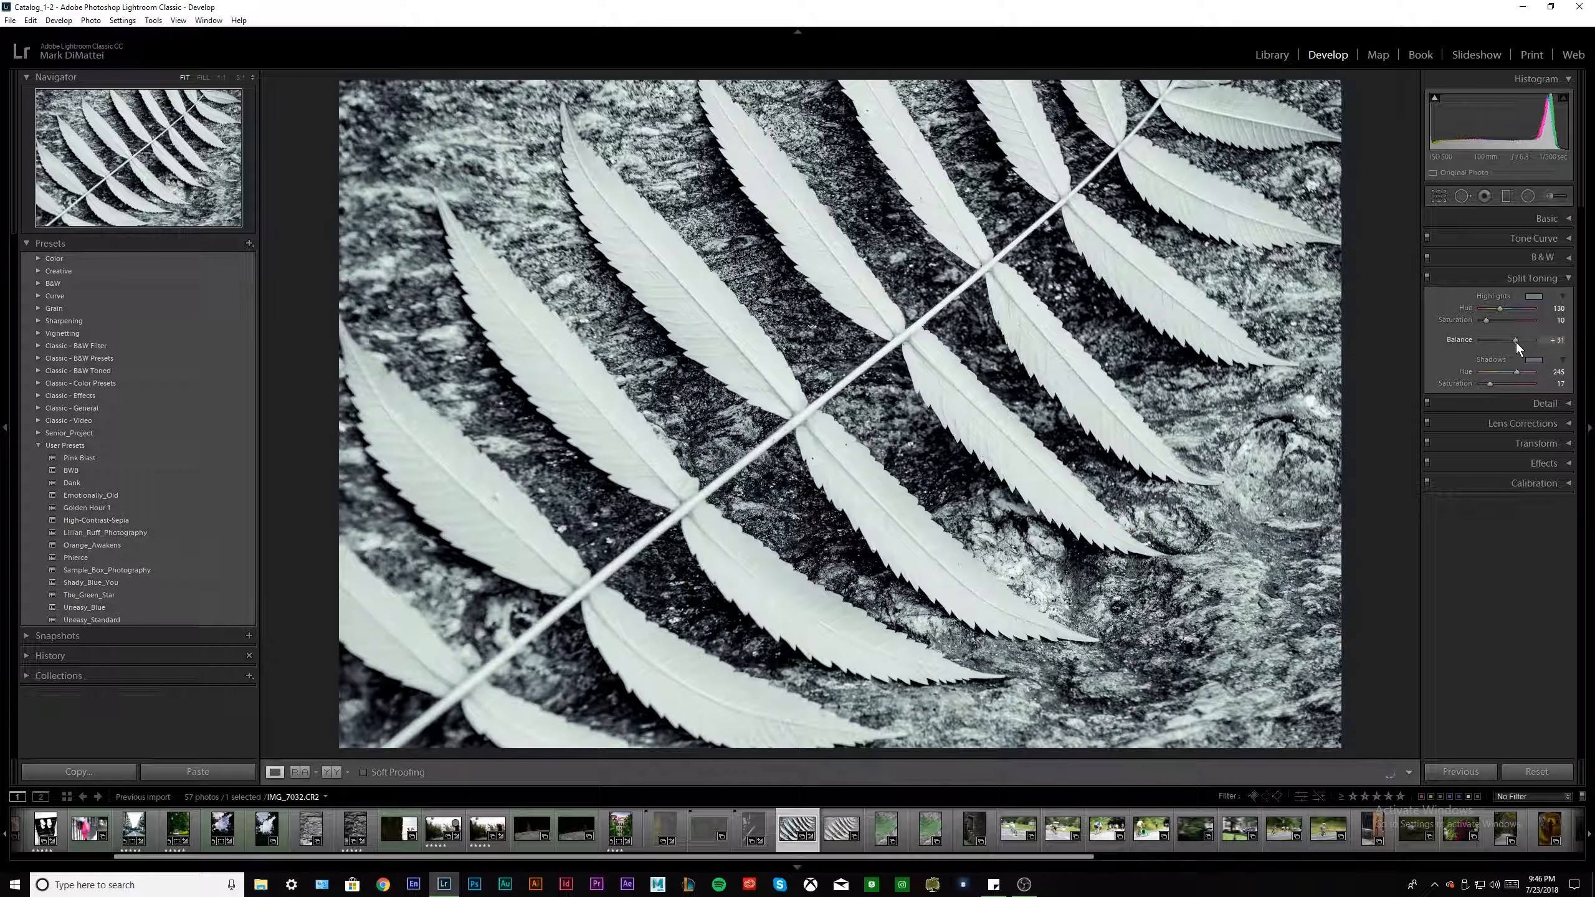
Shift the split toning balance slightly toward the shadows and compare the photo with and without the toning.
drag(1504, 347, 1502, 348)
click(1427, 278)
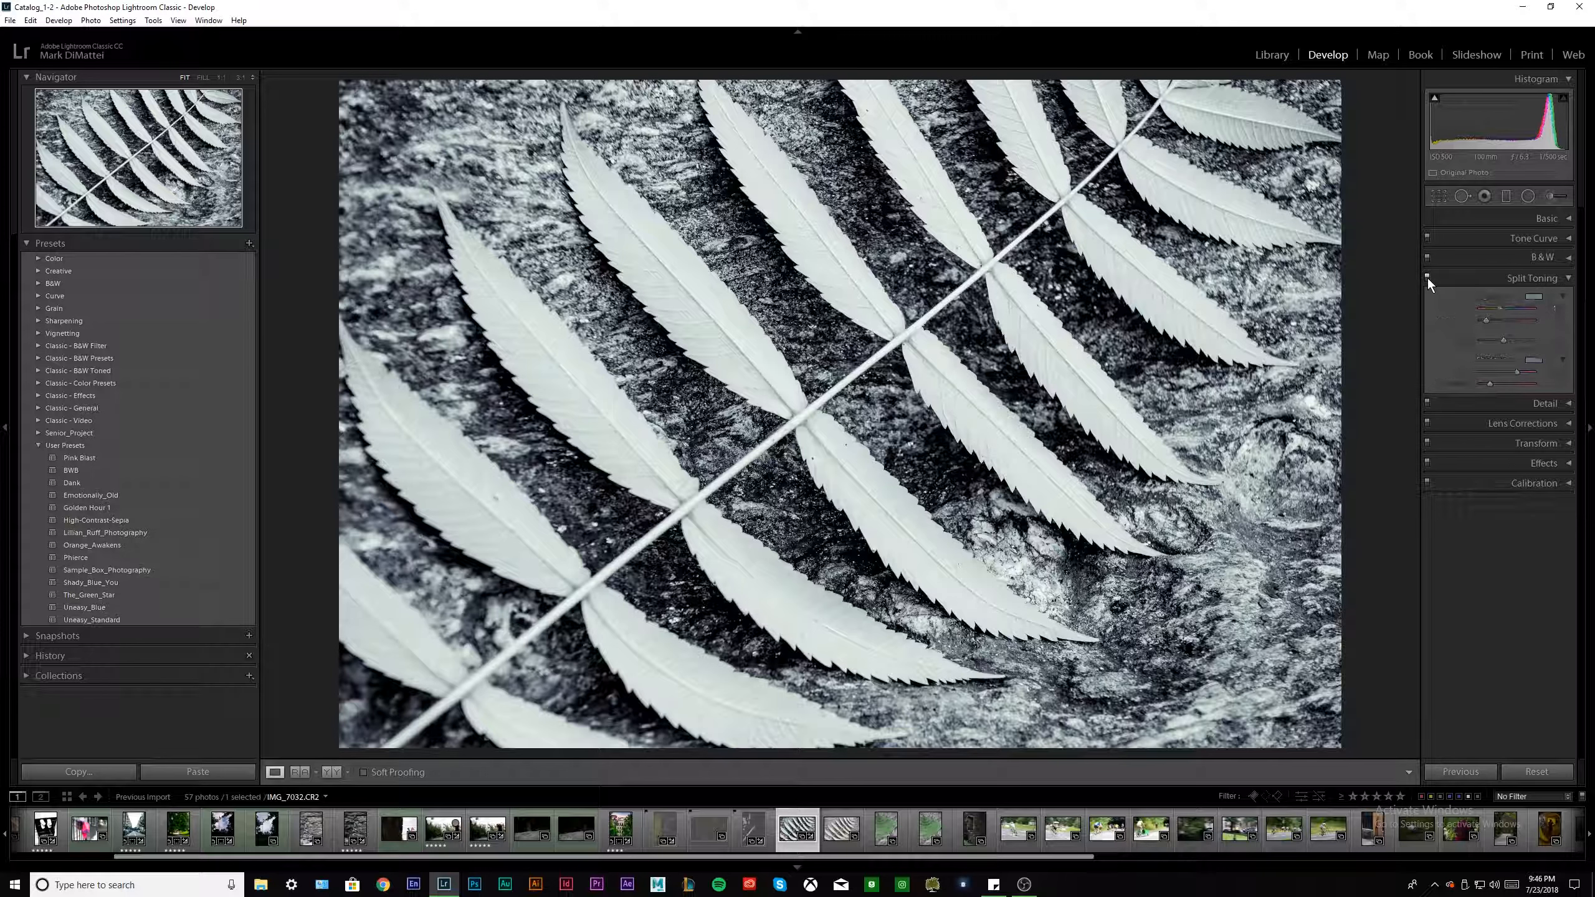
click(1428, 278)
click(1427, 278)
click(1551, 282)
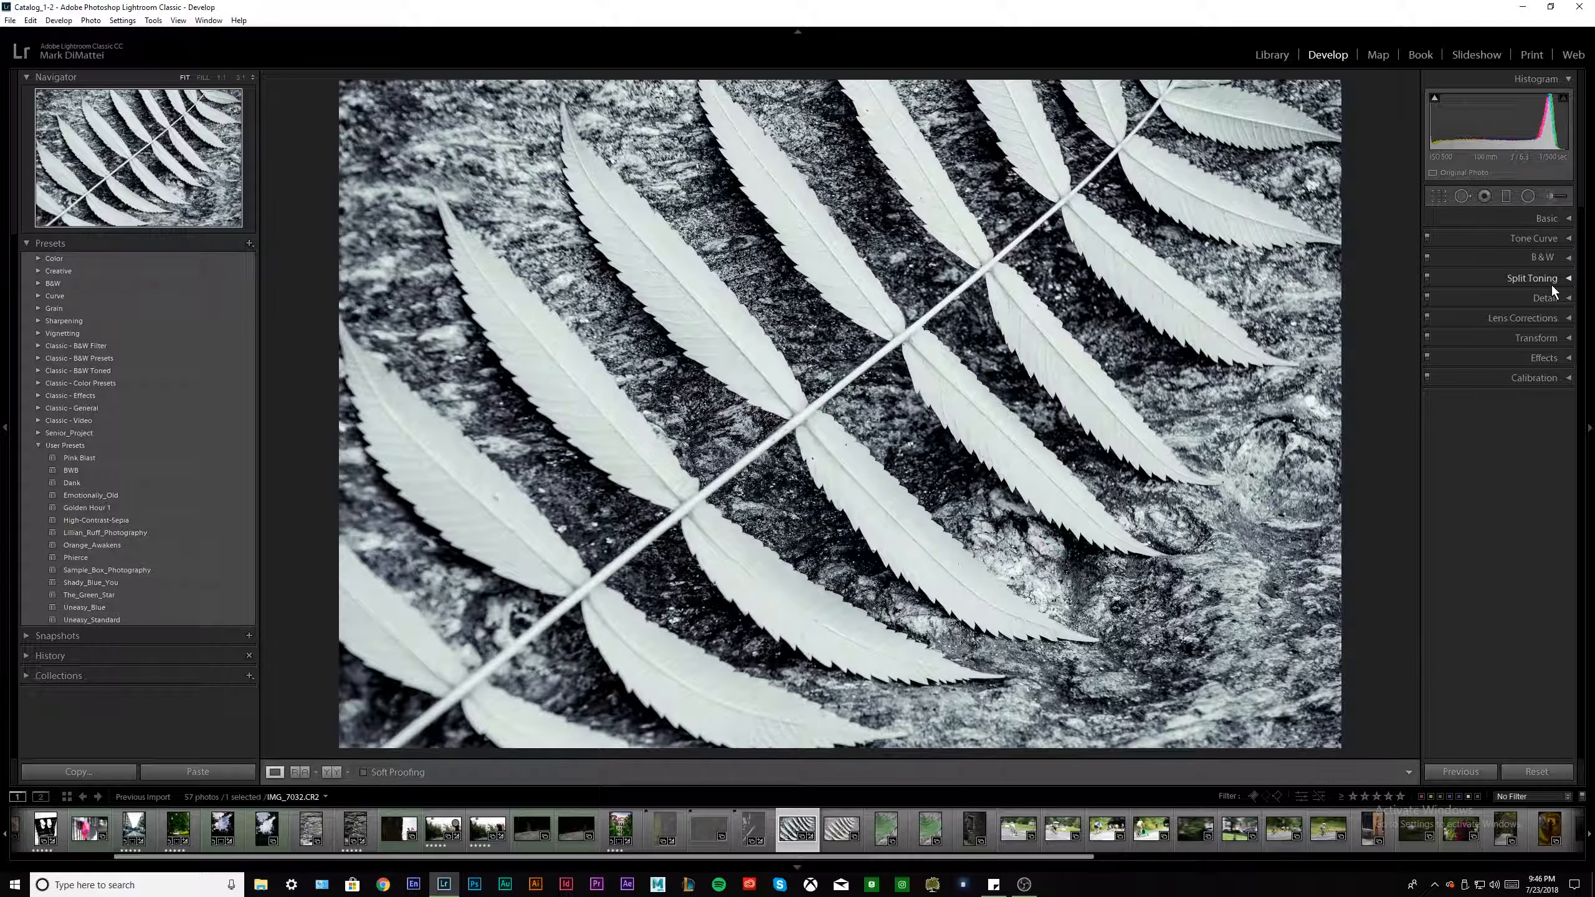
Set the sharpening amount to 66 and the luminance noise reduction to 23 in the Detail settings.
click(1551, 283)
click(1554, 286)
click(1558, 299)
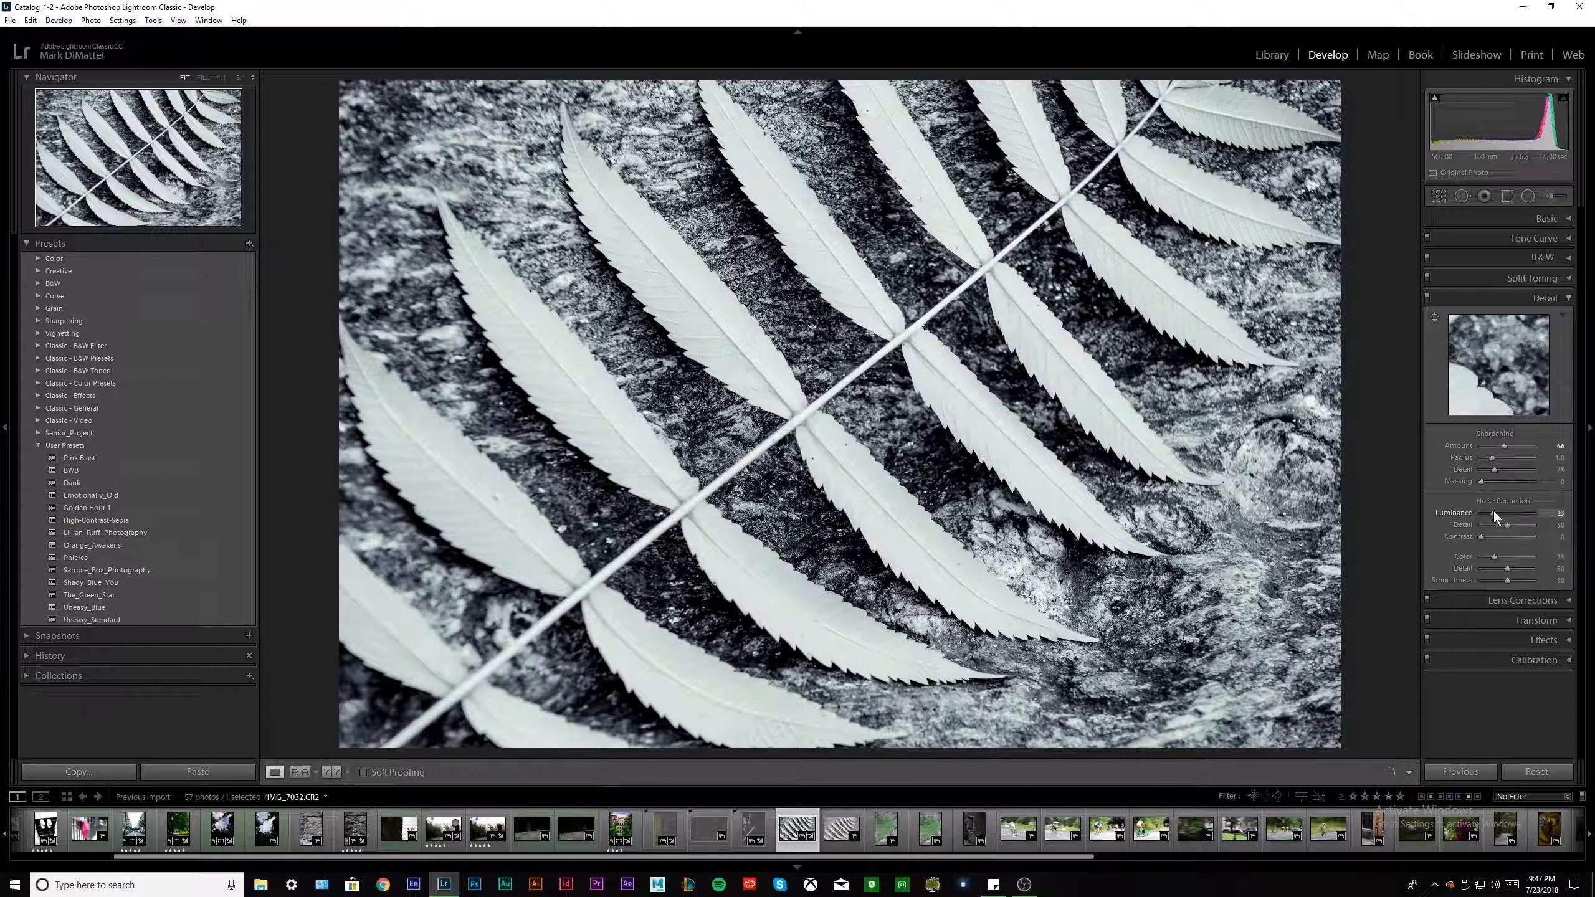
click(1558, 302)
Set the manual lens vignetting amount to -24 and review the photo's Basic settings.
click(1566, 319)
drag(1507, 499, 1501, 500)
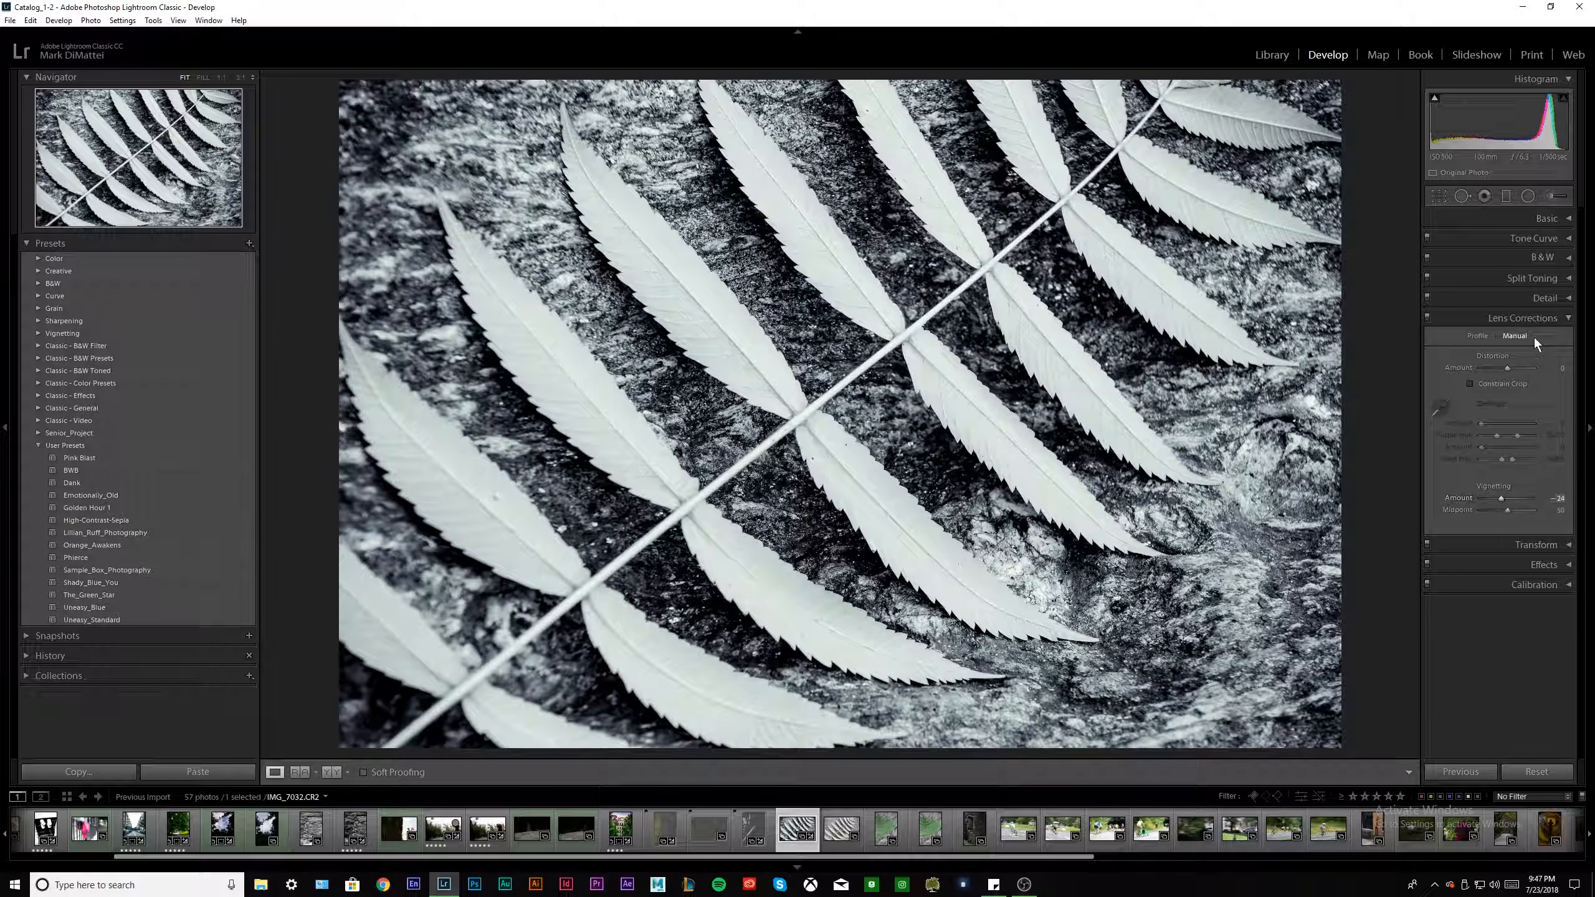
click(1551, 319)
click(1554, 221)
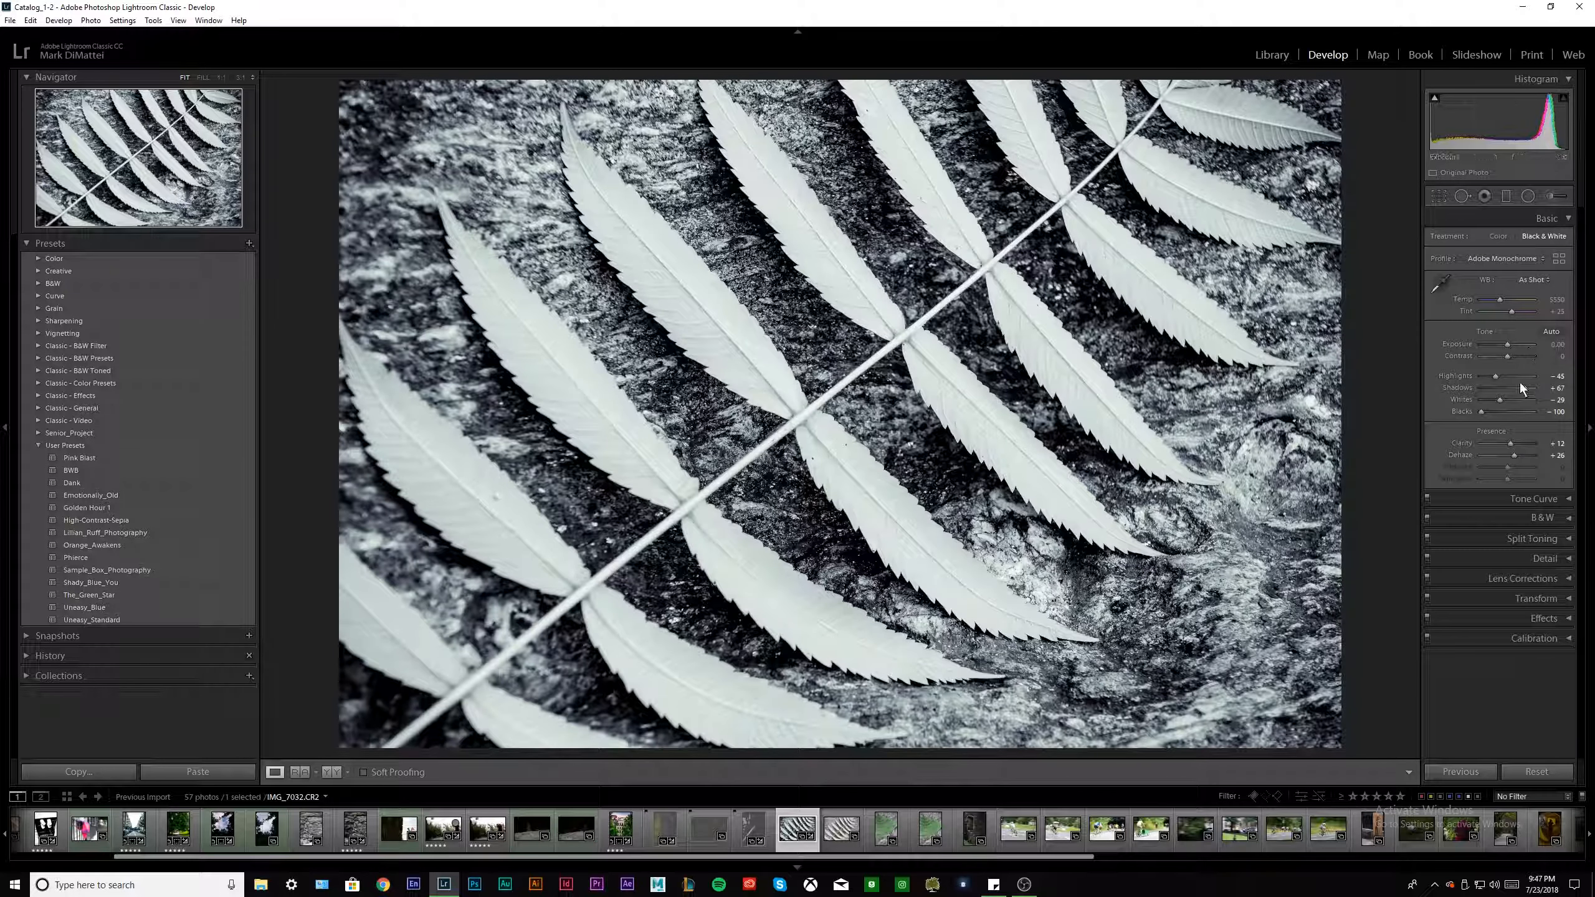
click(1568, 222)
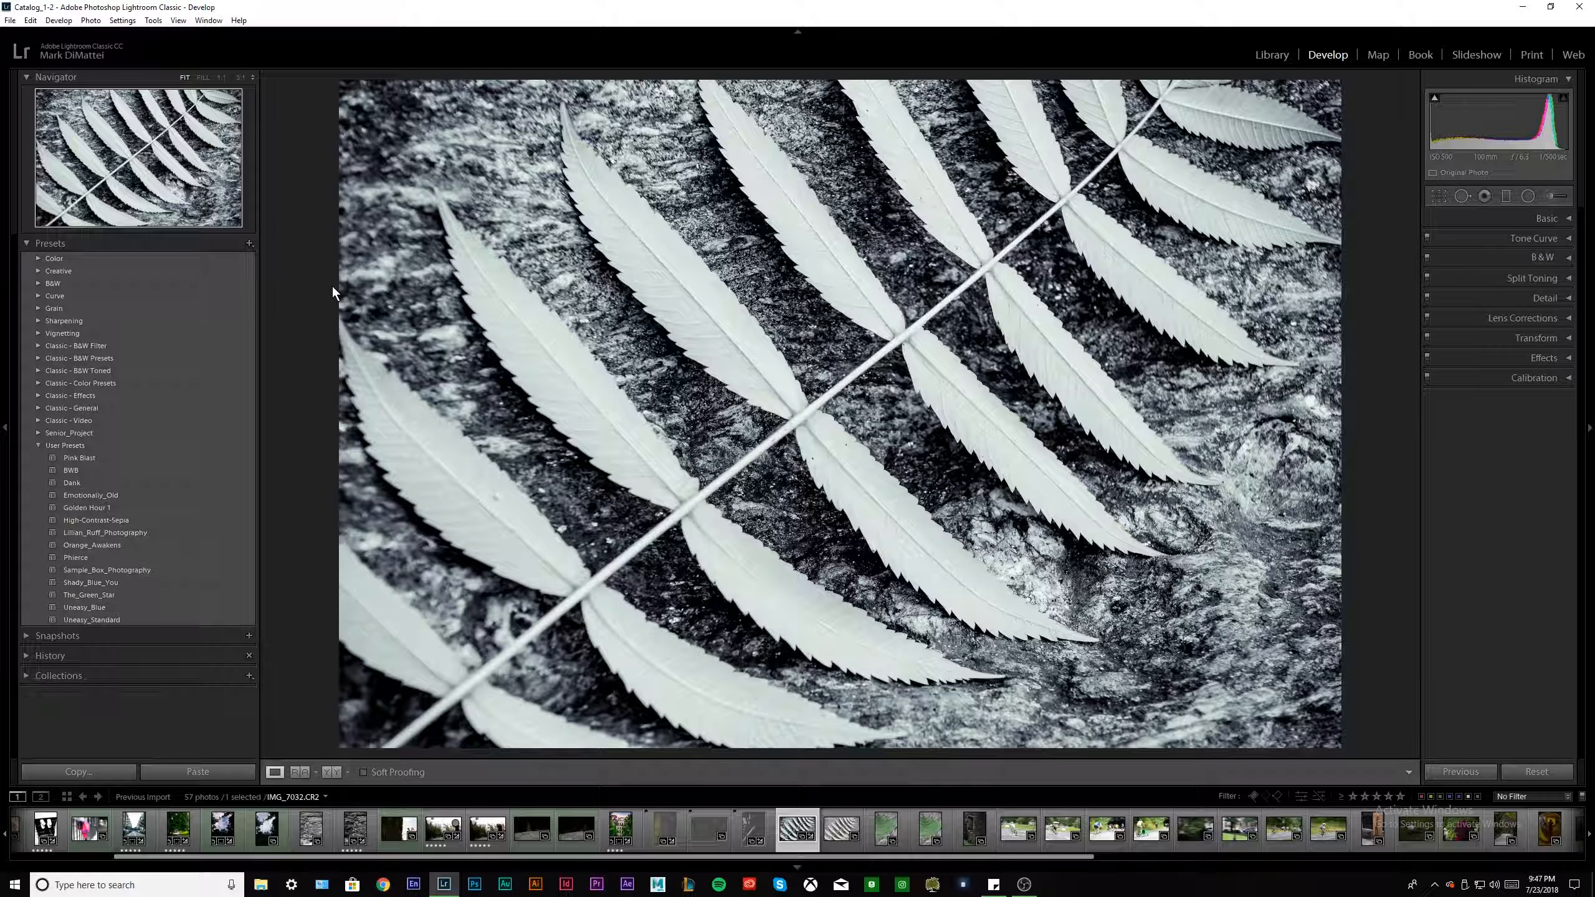
Flag the unedited colour leaf photos IMG_7033, IMG_7035 and IMG_7036 as rejected.
click(835, 839)
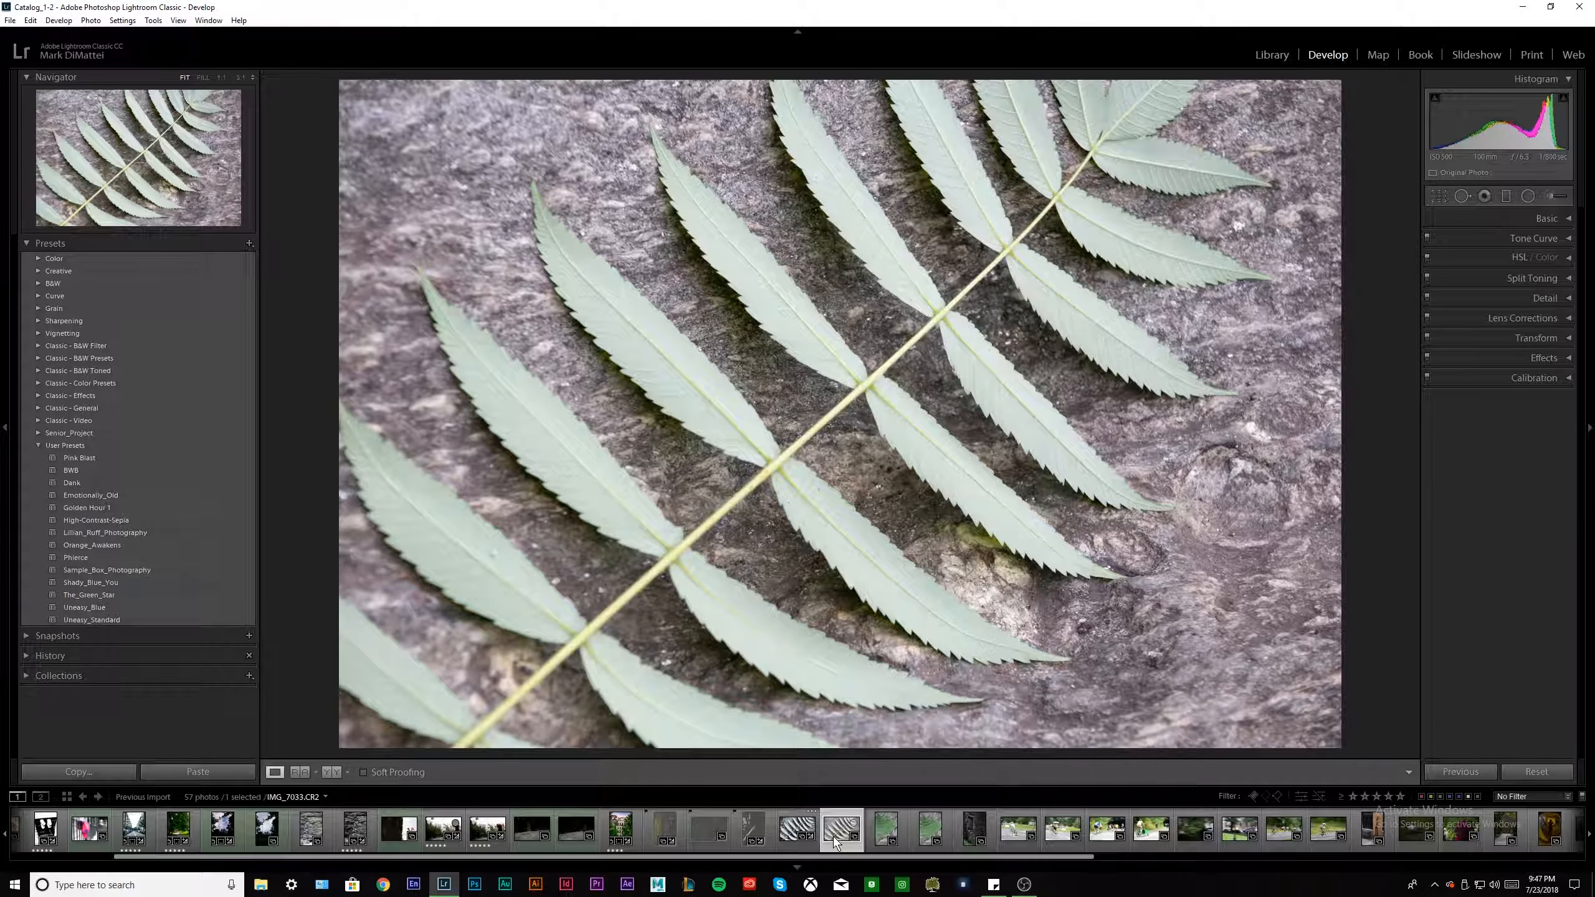
click(790, 835)
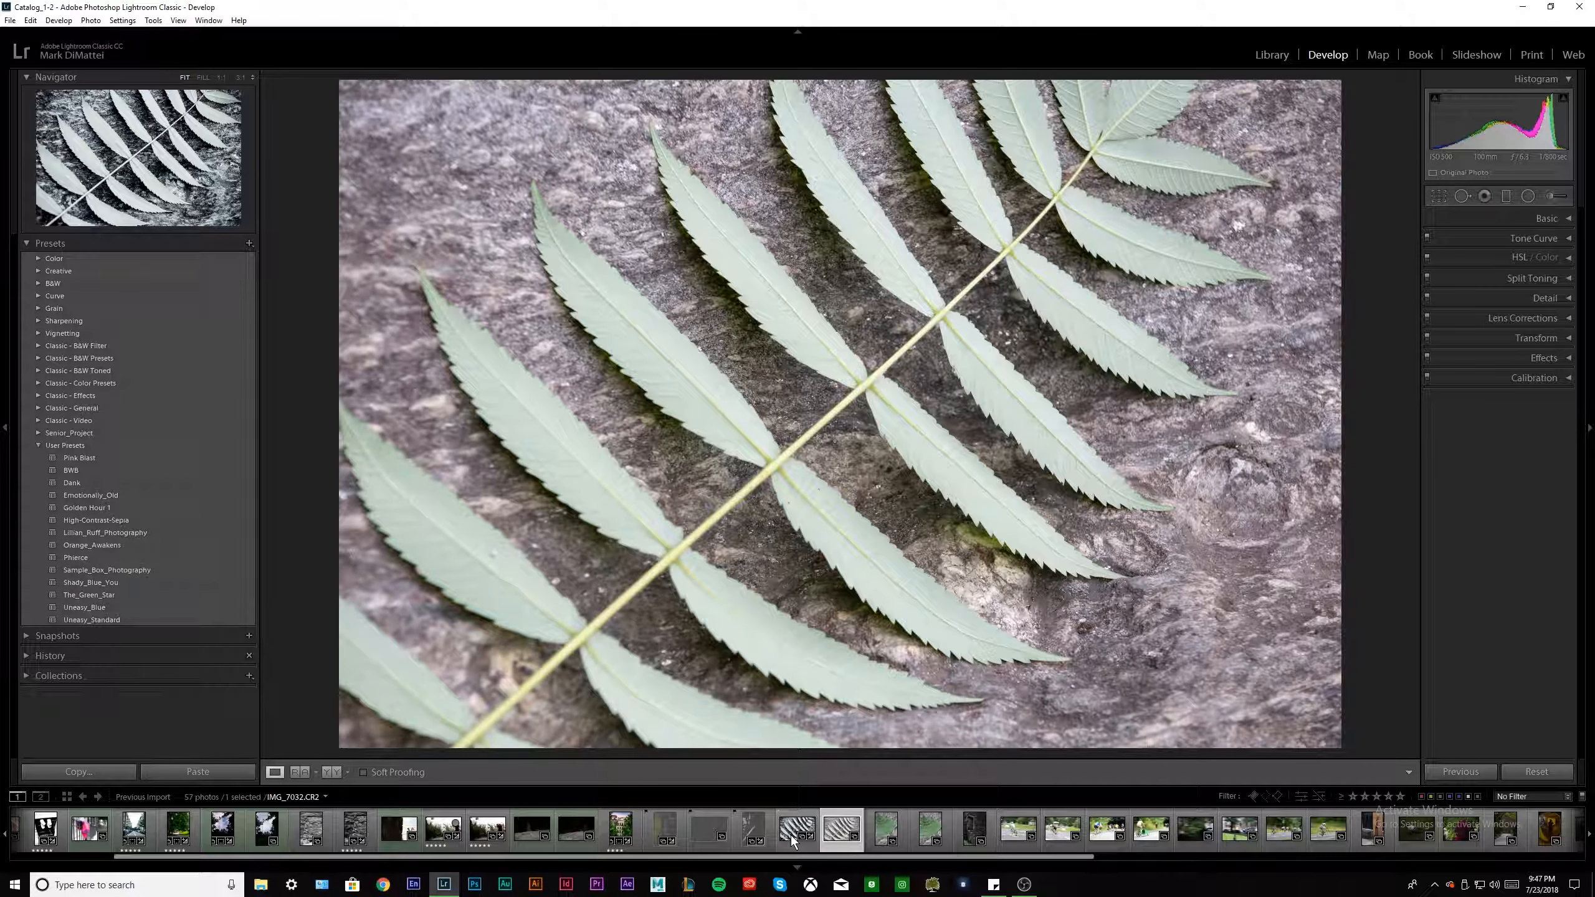
key(x)
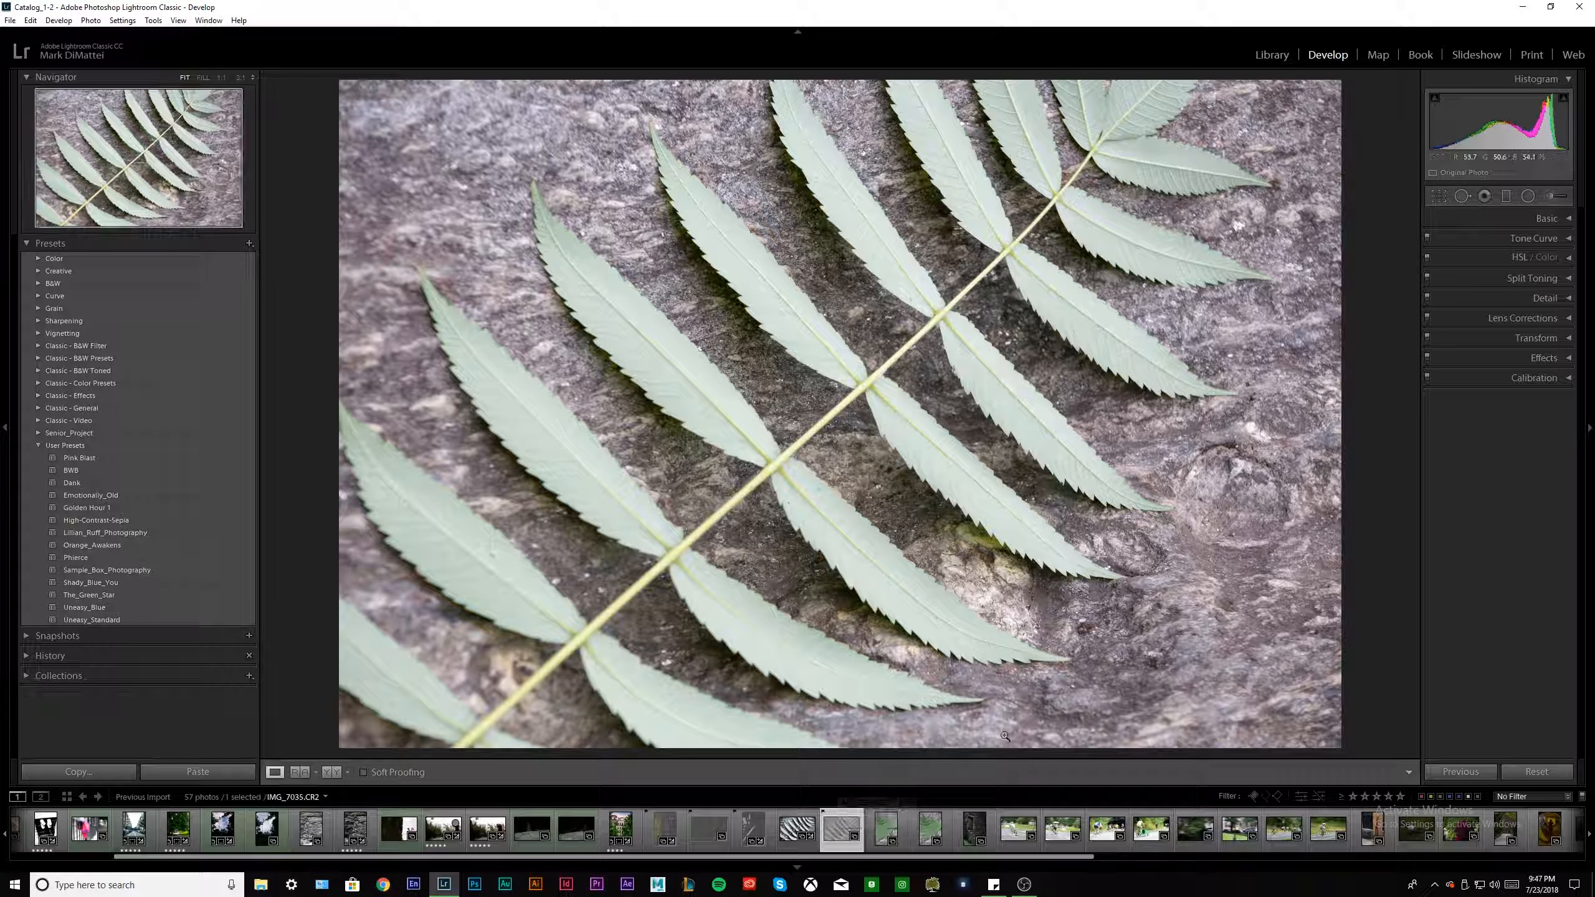
click(887, 840)
key(x)
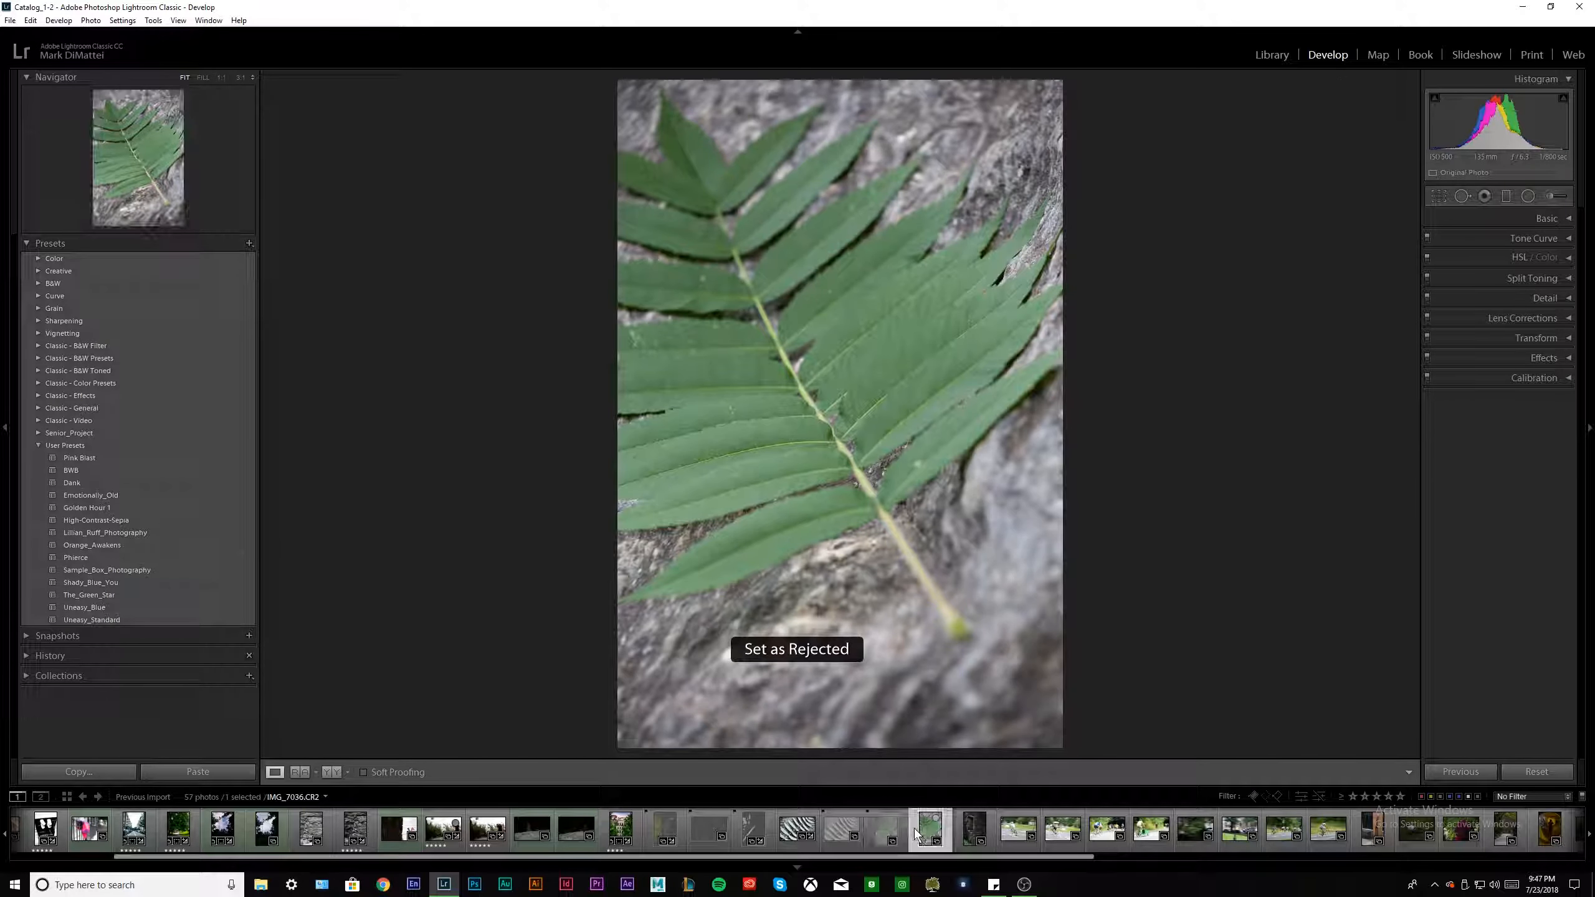
click(917, 835)
key(x)
Switch to the Library and delete all rejected photos from disk.
click(960, 839)
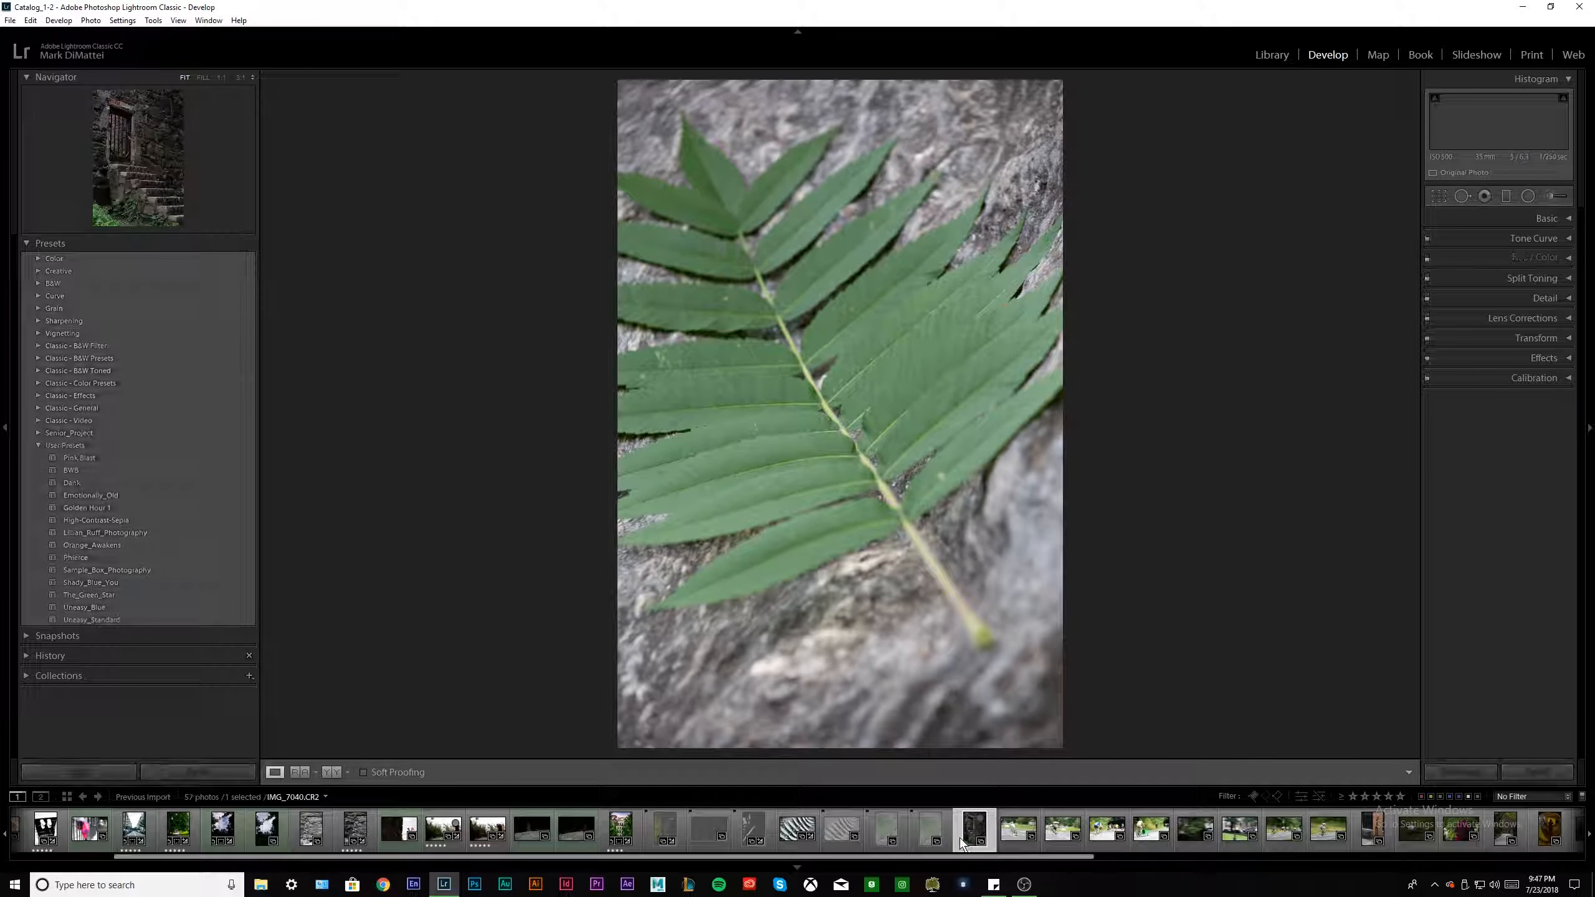
click(1262, 58)
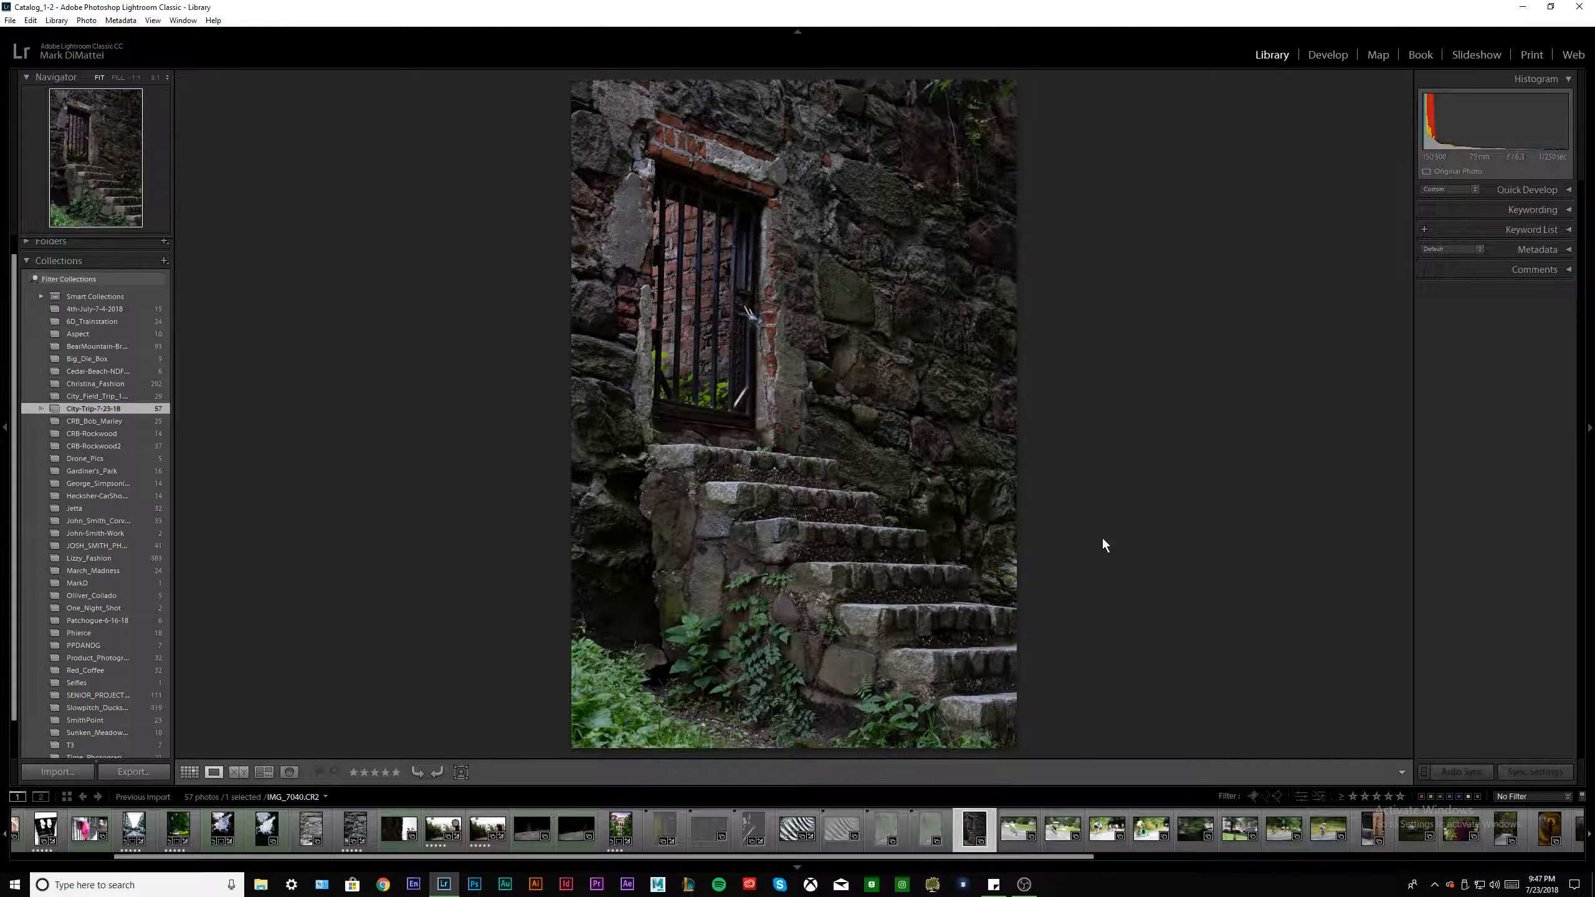
key(ctrl+BackSpace)
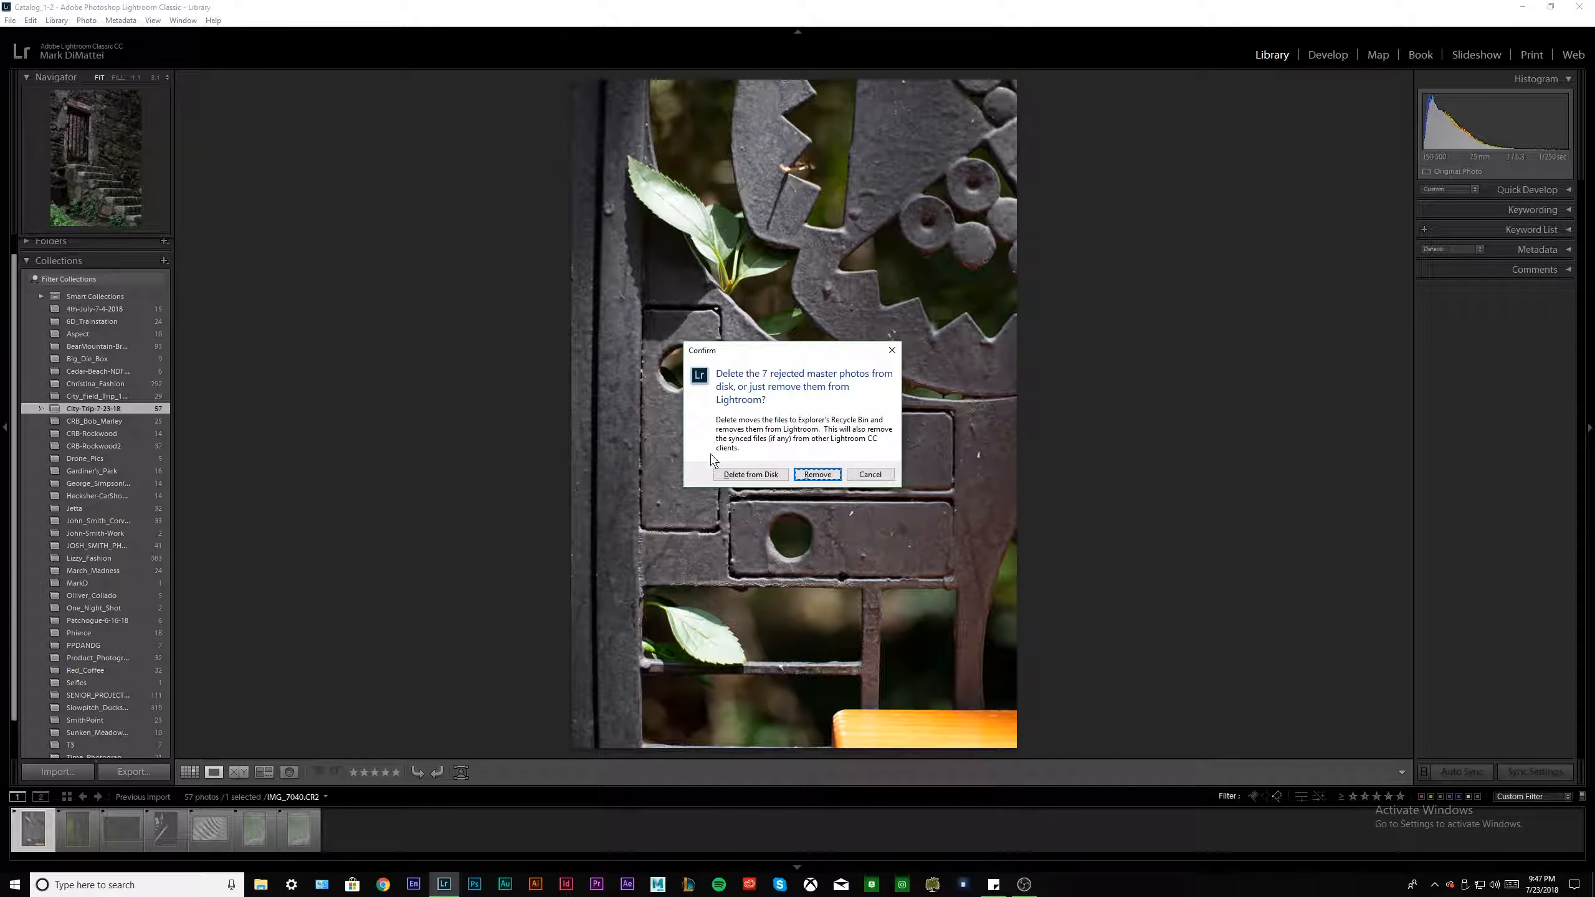
click(751, 474)
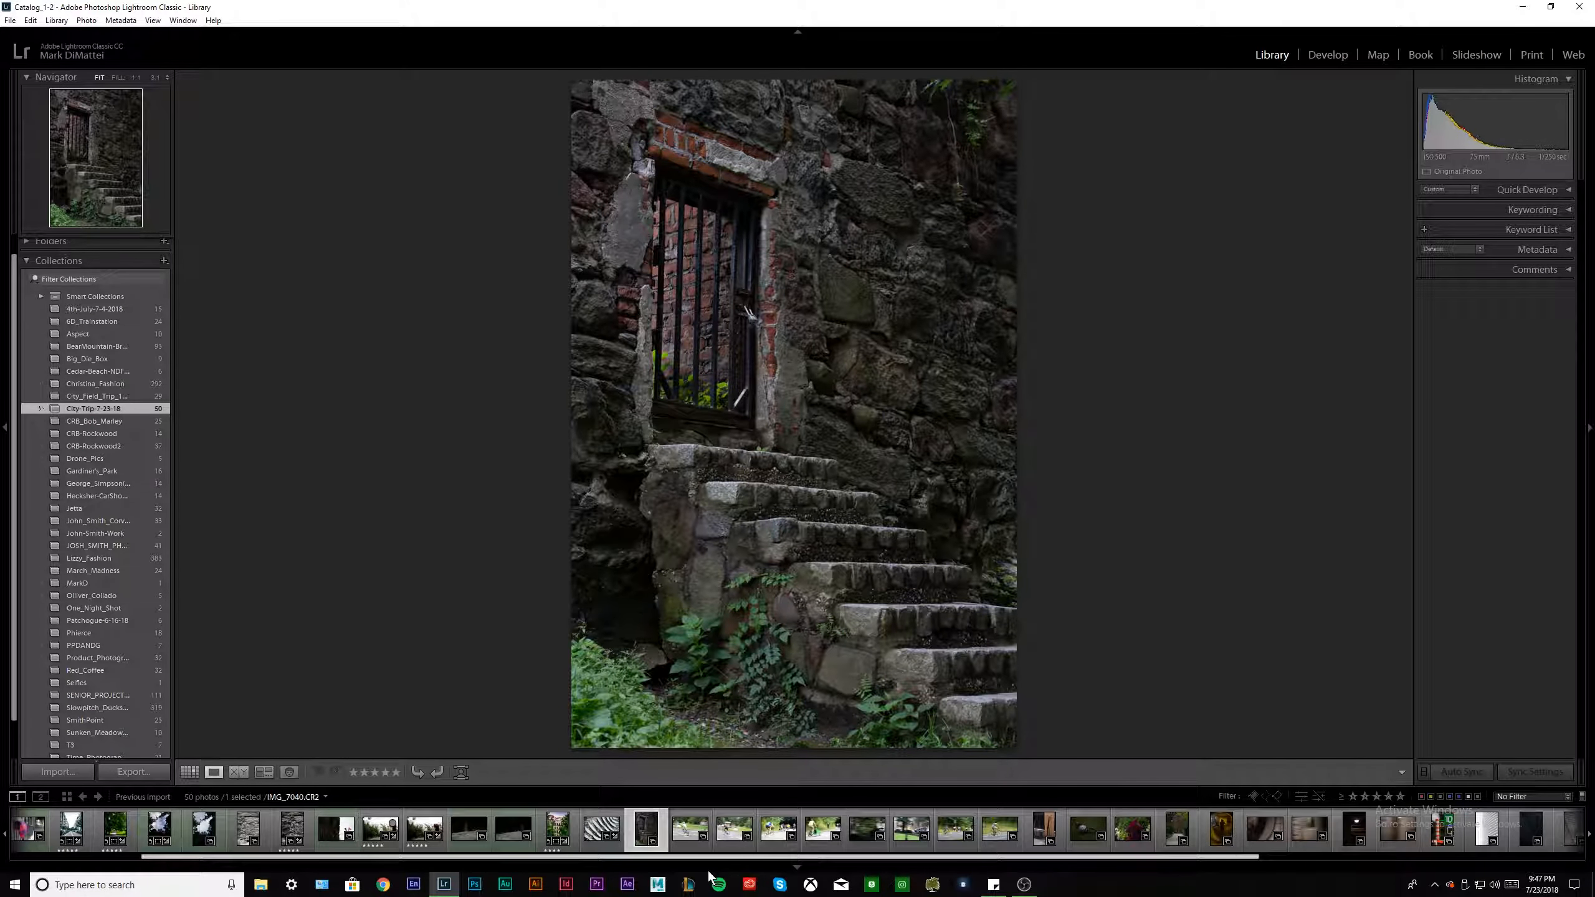
Give the edited leaf photo IMG_7032 and the building photo IMG_7024 a 5-star rating.
click(601, 828)
right_click(602, 828)
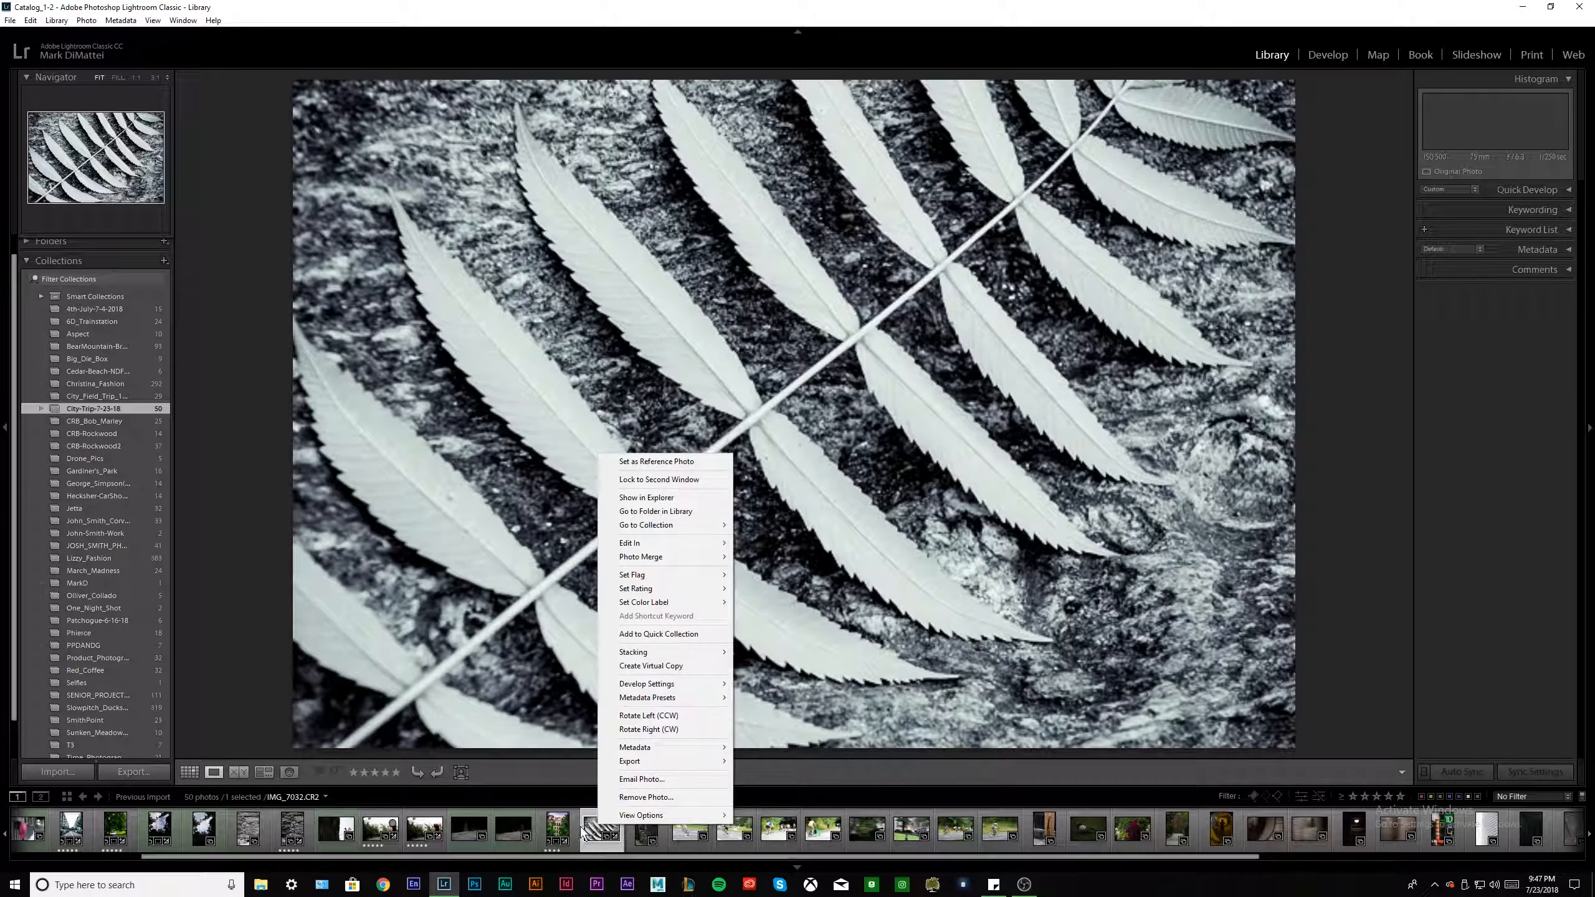
ctrl+click(547, 824)
right_click(548, 824)
mouse_move(620, 591)
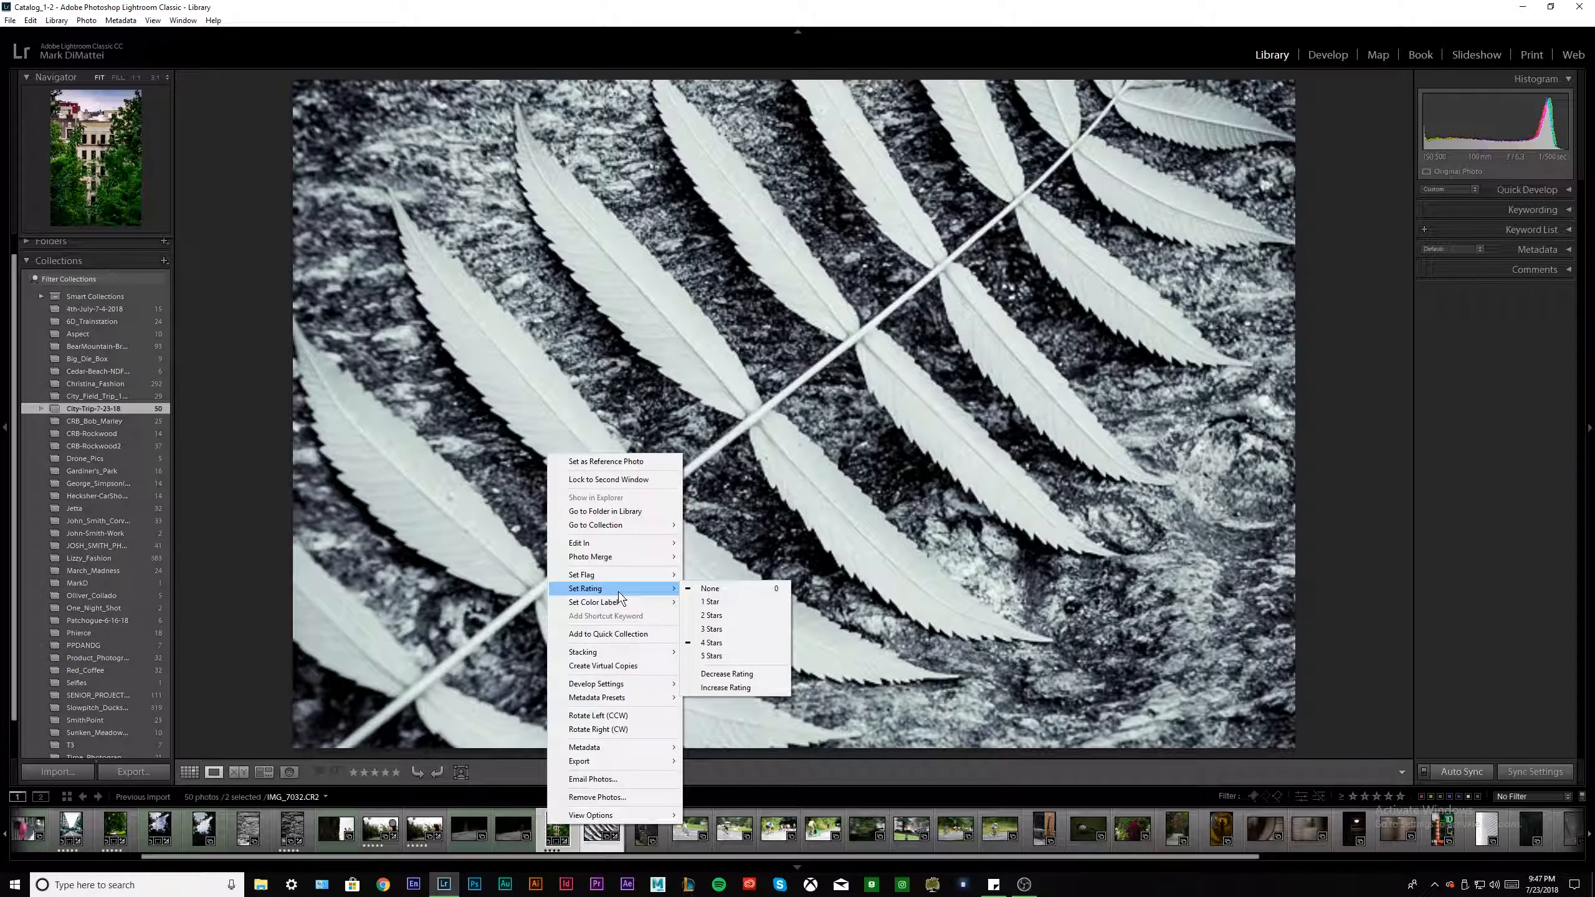
click(750, 656)
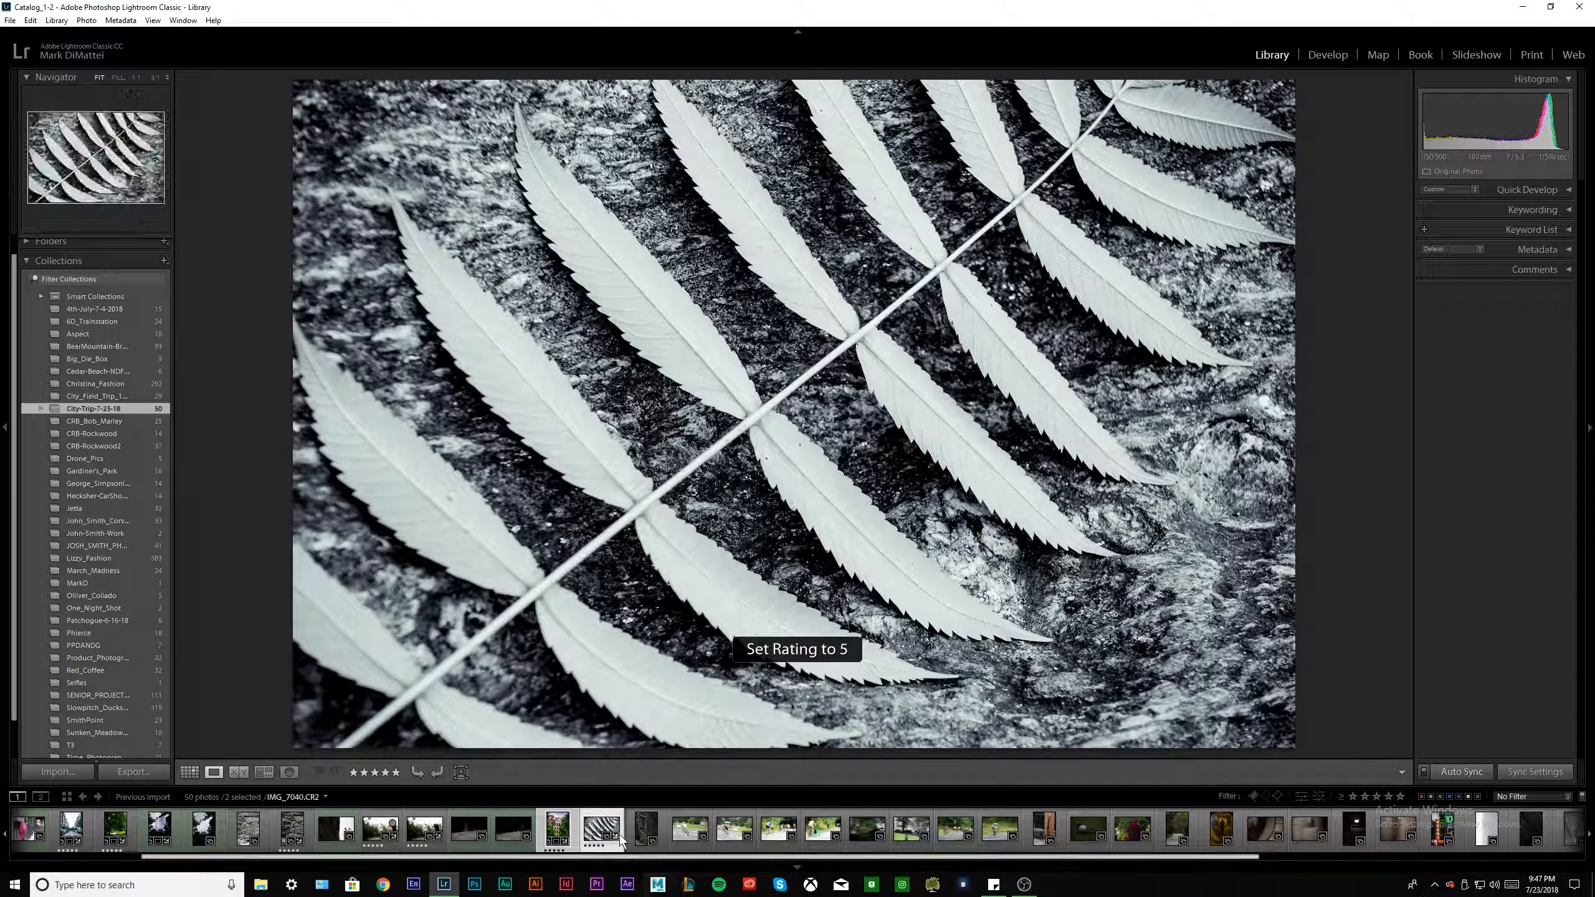
Copy the develop settings of the building photo IMG_7024 and paste them onto the stone steps photo IMG_7040.
click(642, 835)
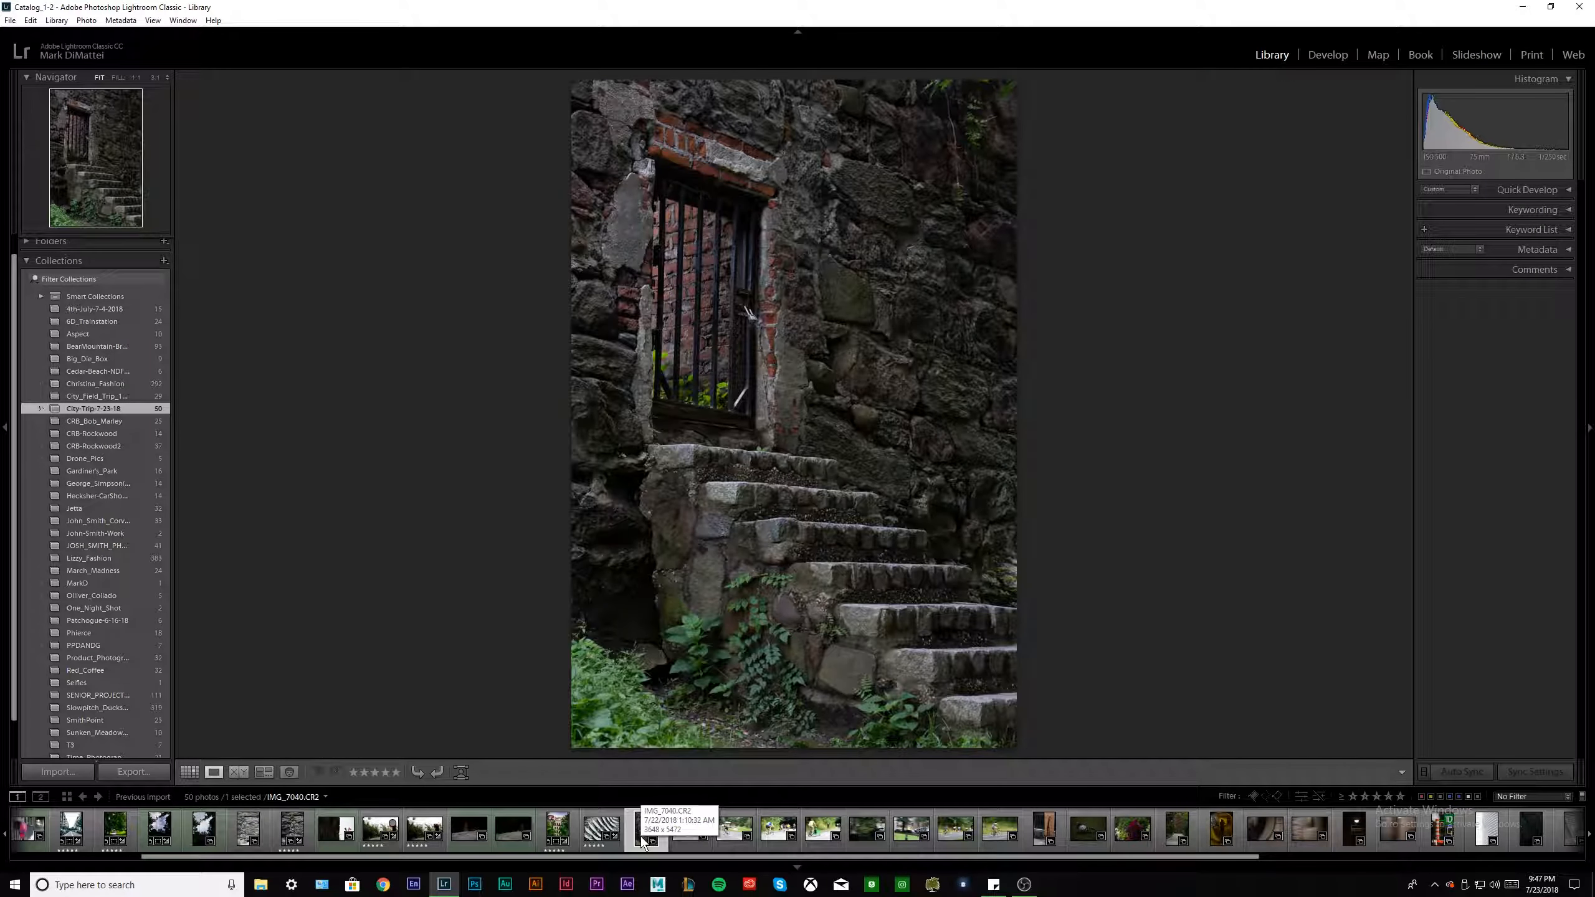
click(33, 261)
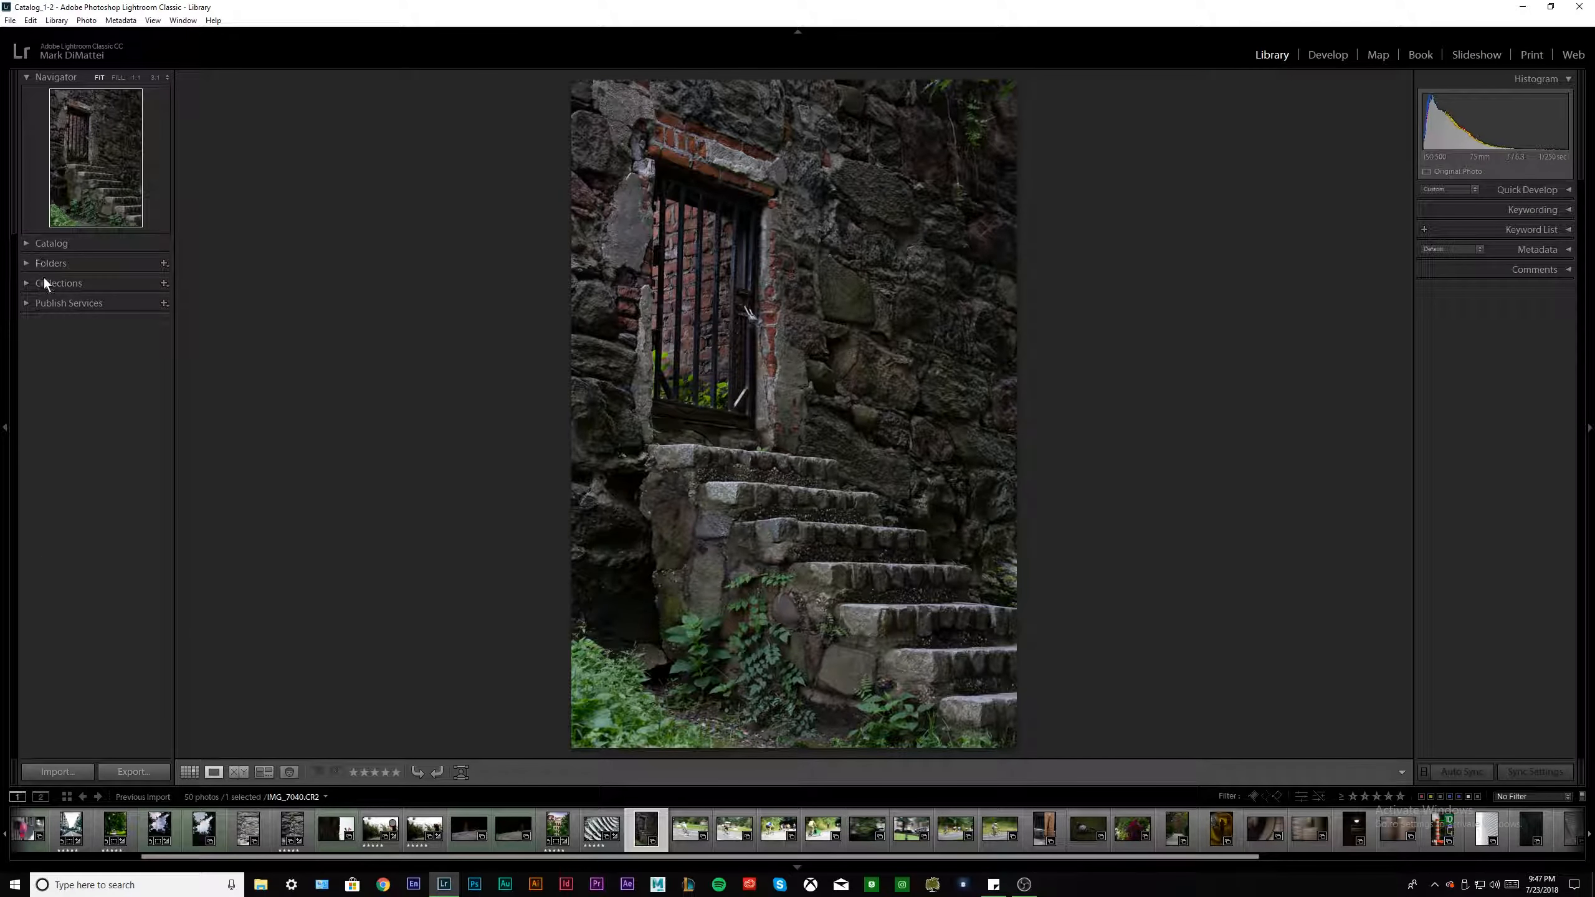
click(555, 835)
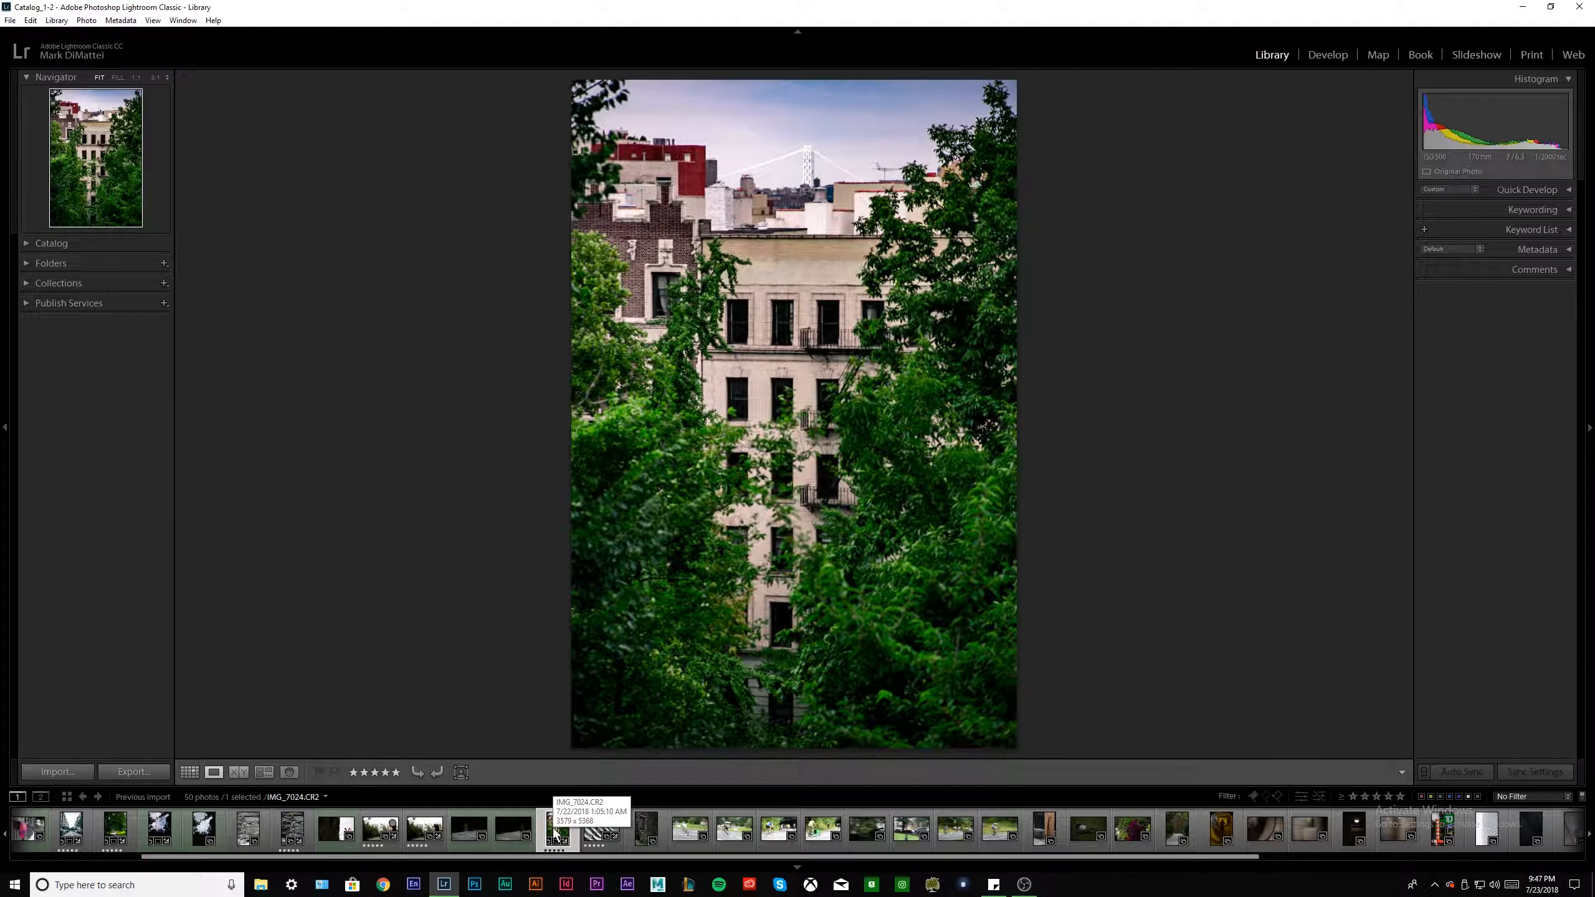
right_click(555, 834)
click(730, 719)
click(645, 831)
key(ctrl+shift+v)
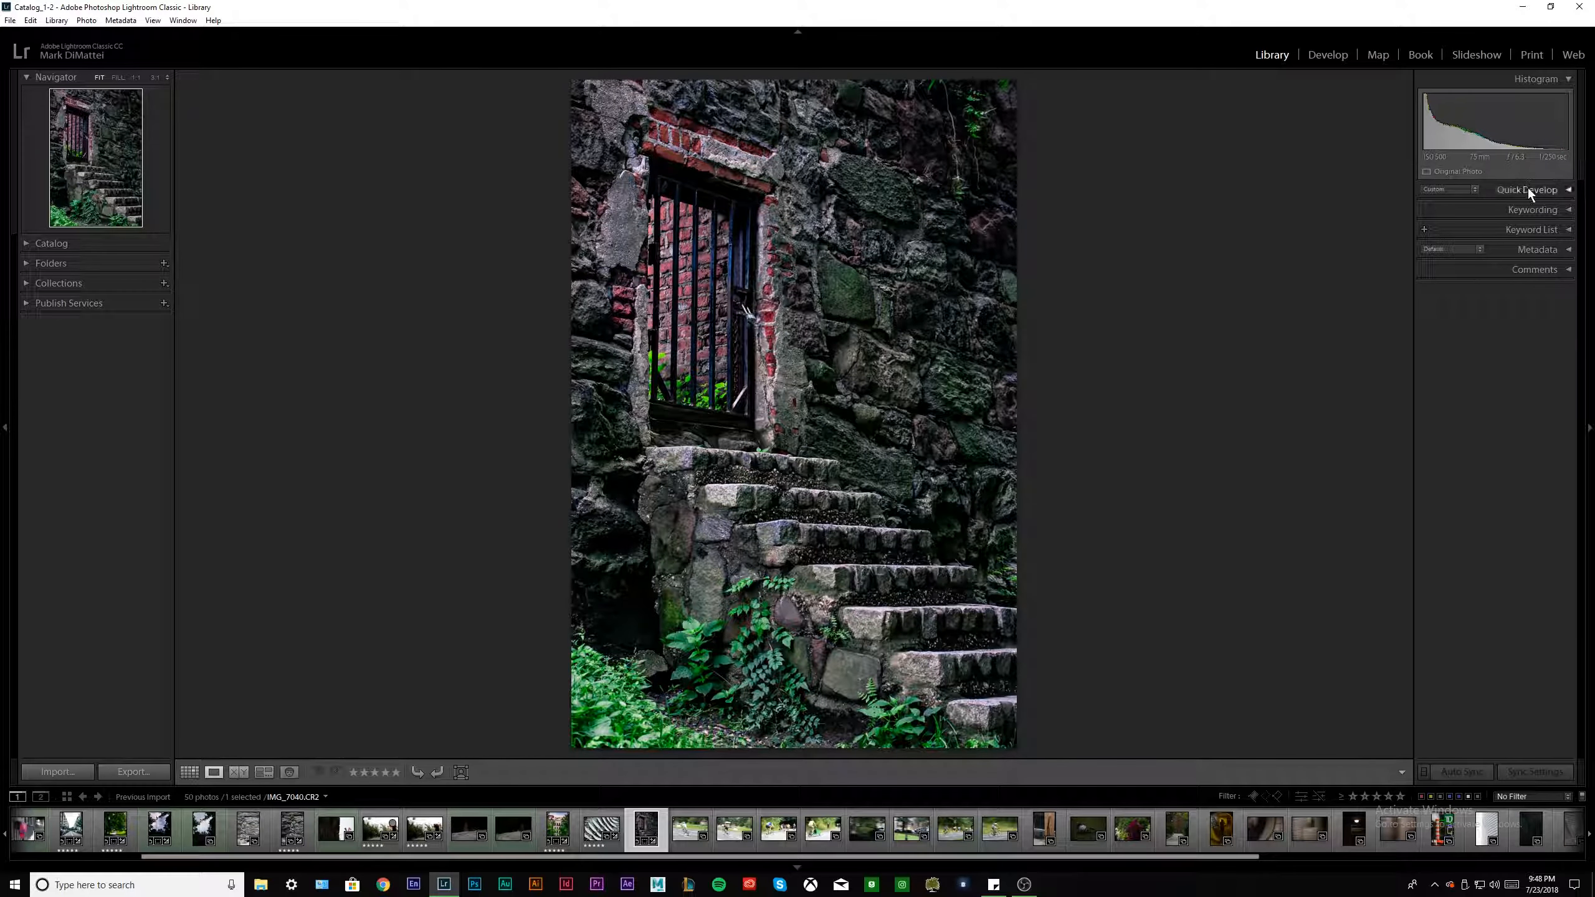
In the Develop module, raise the stone steps photo's contrast to +60 and deepen its blacks.
click(1326, 56)
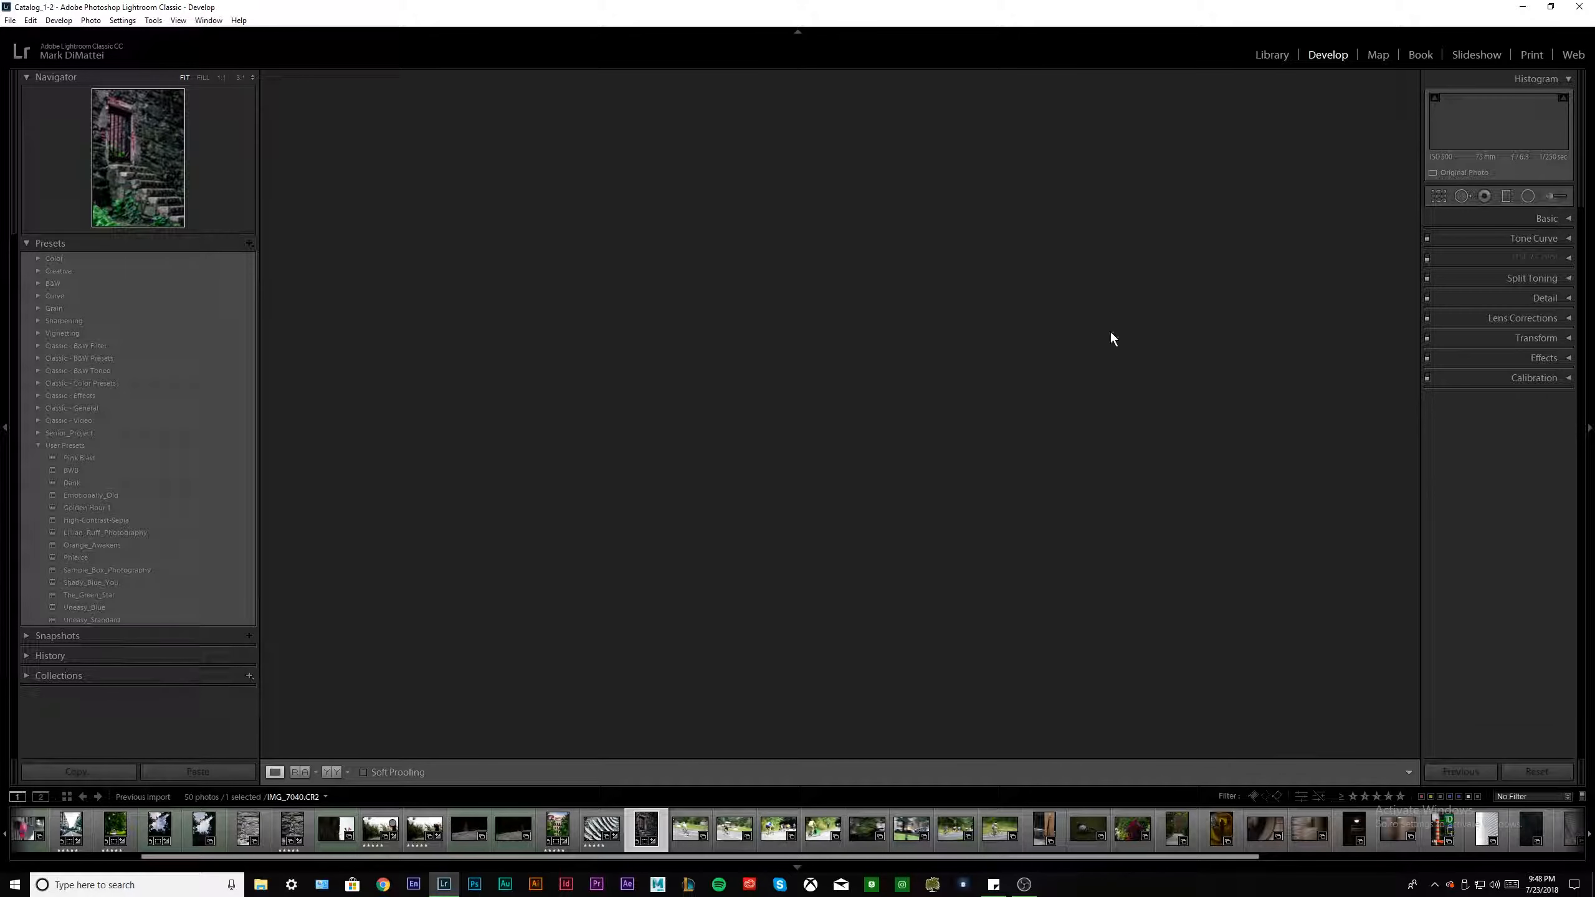
click(1562, 219)
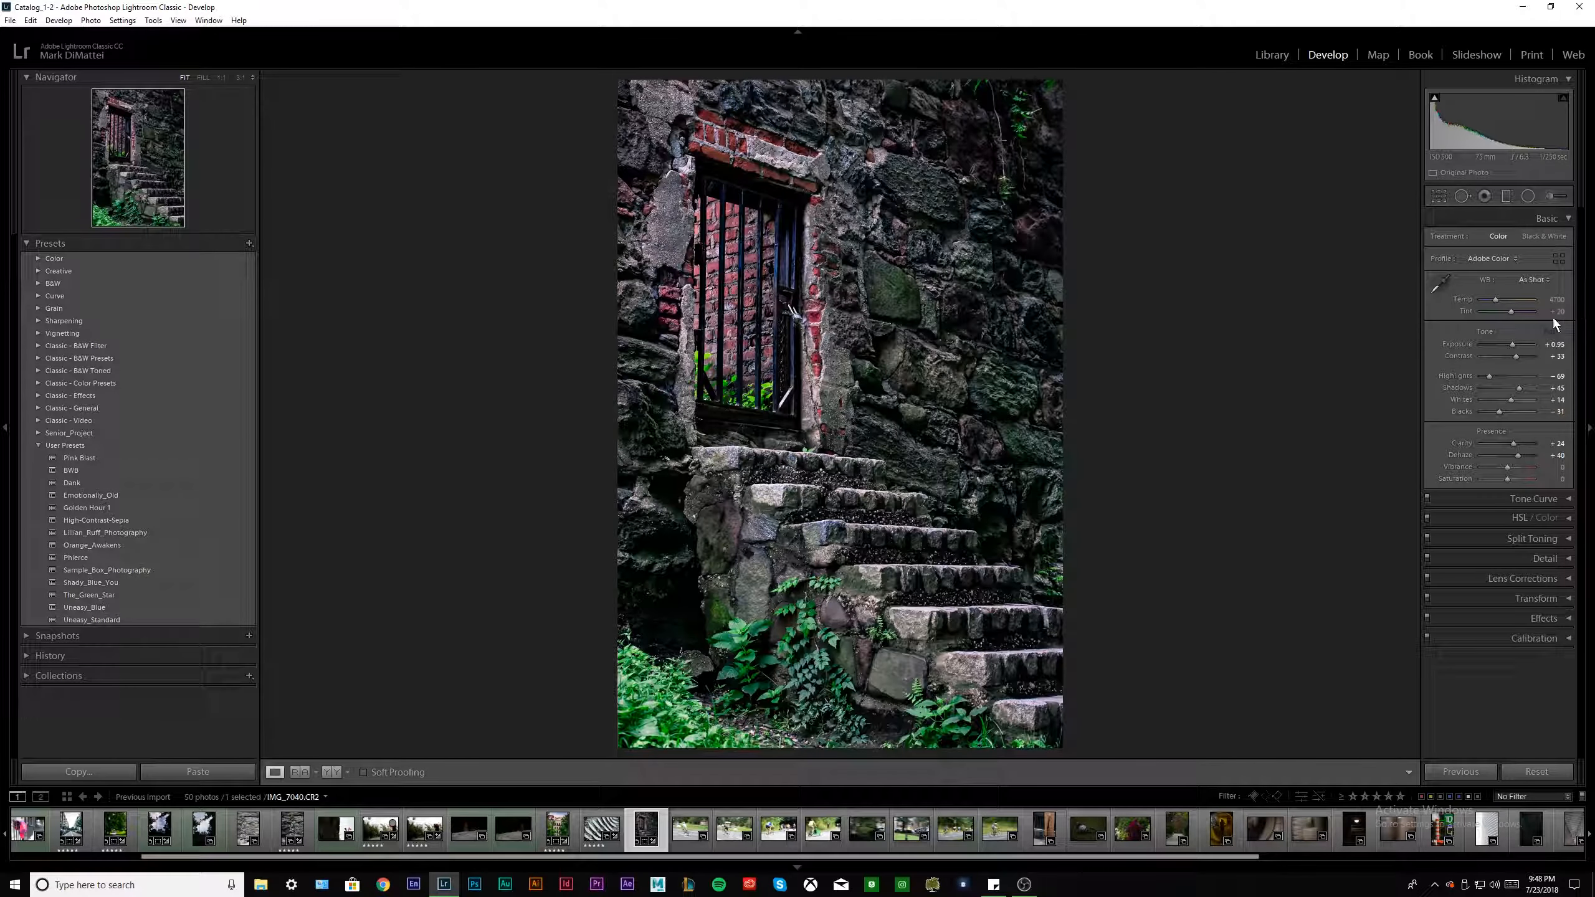
drag(1523, 359, 1527, 359)
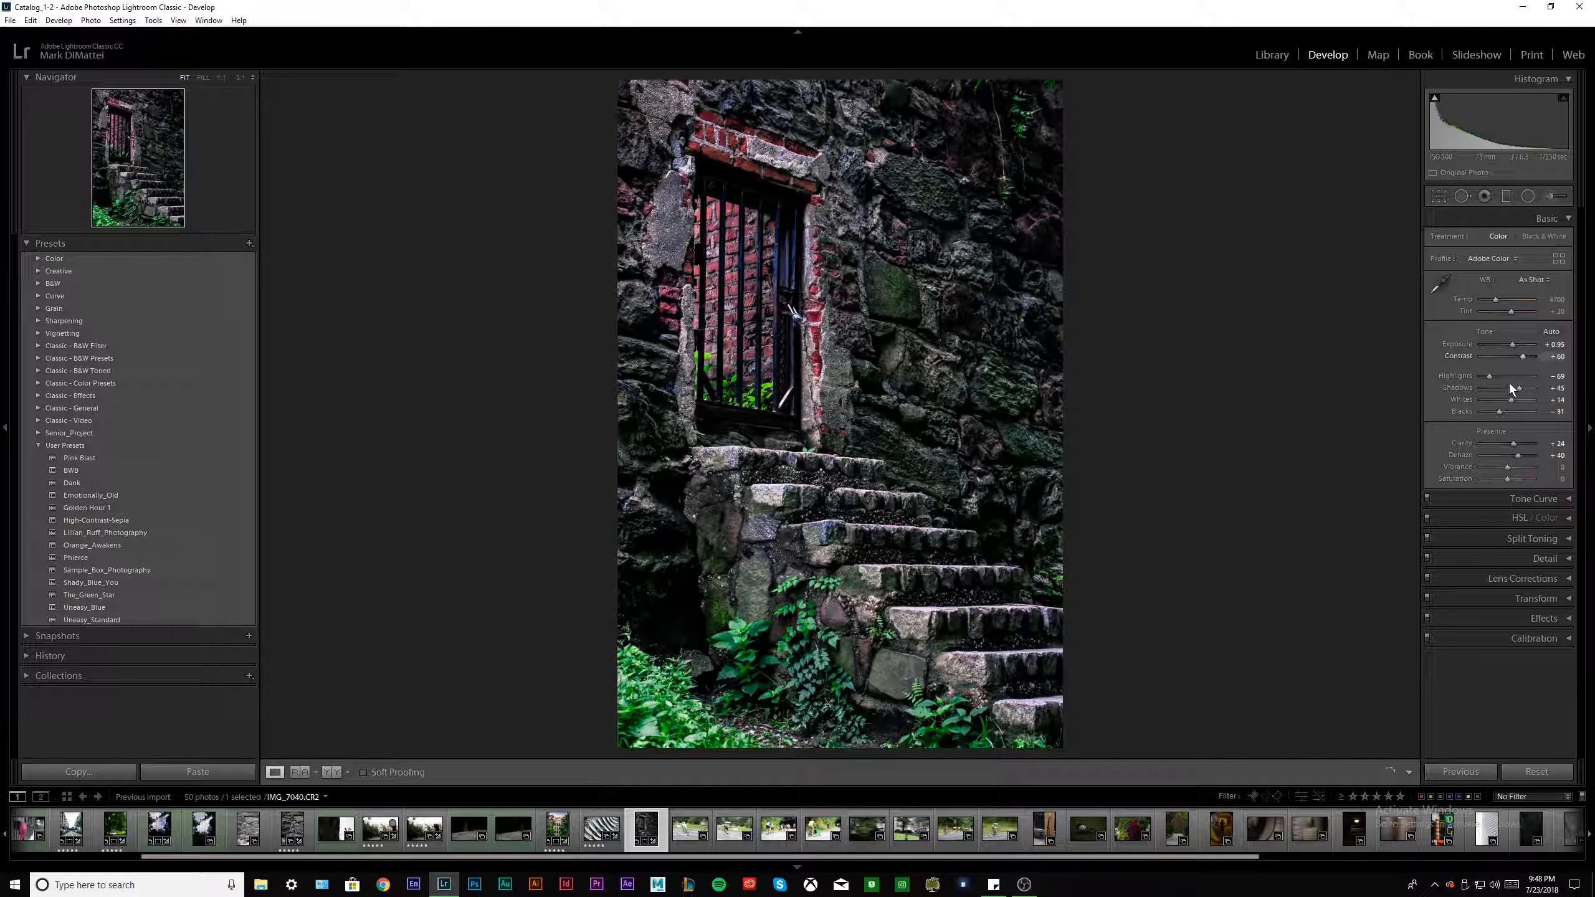
drag(1499, 411, 1490, 415)
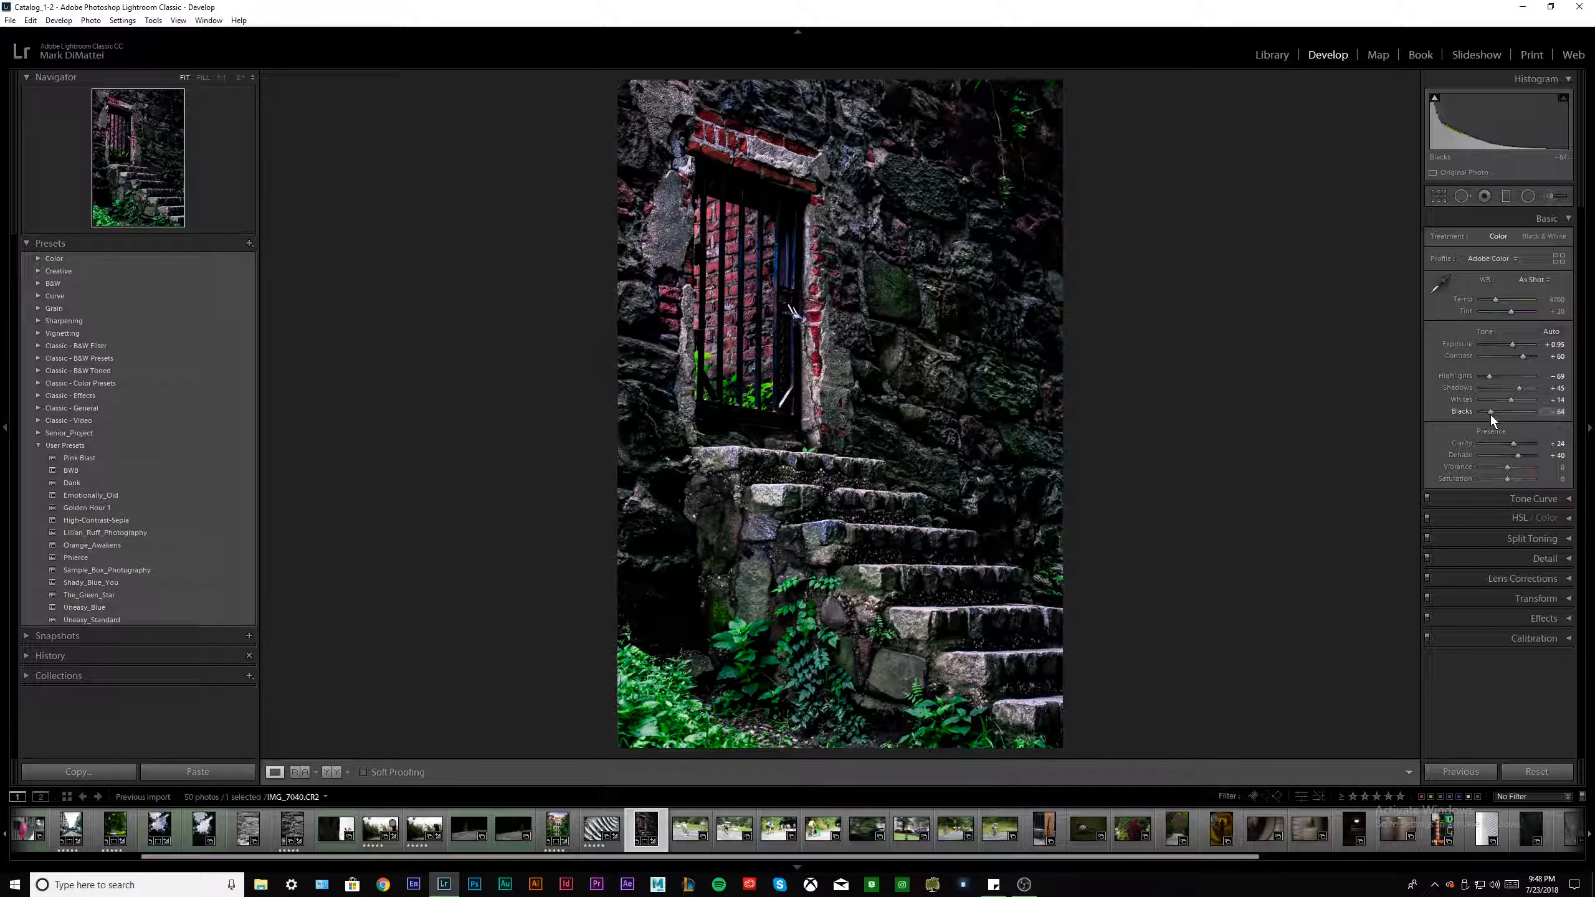
drag(1496, 414, 1497, 413)
click(1558, 217)
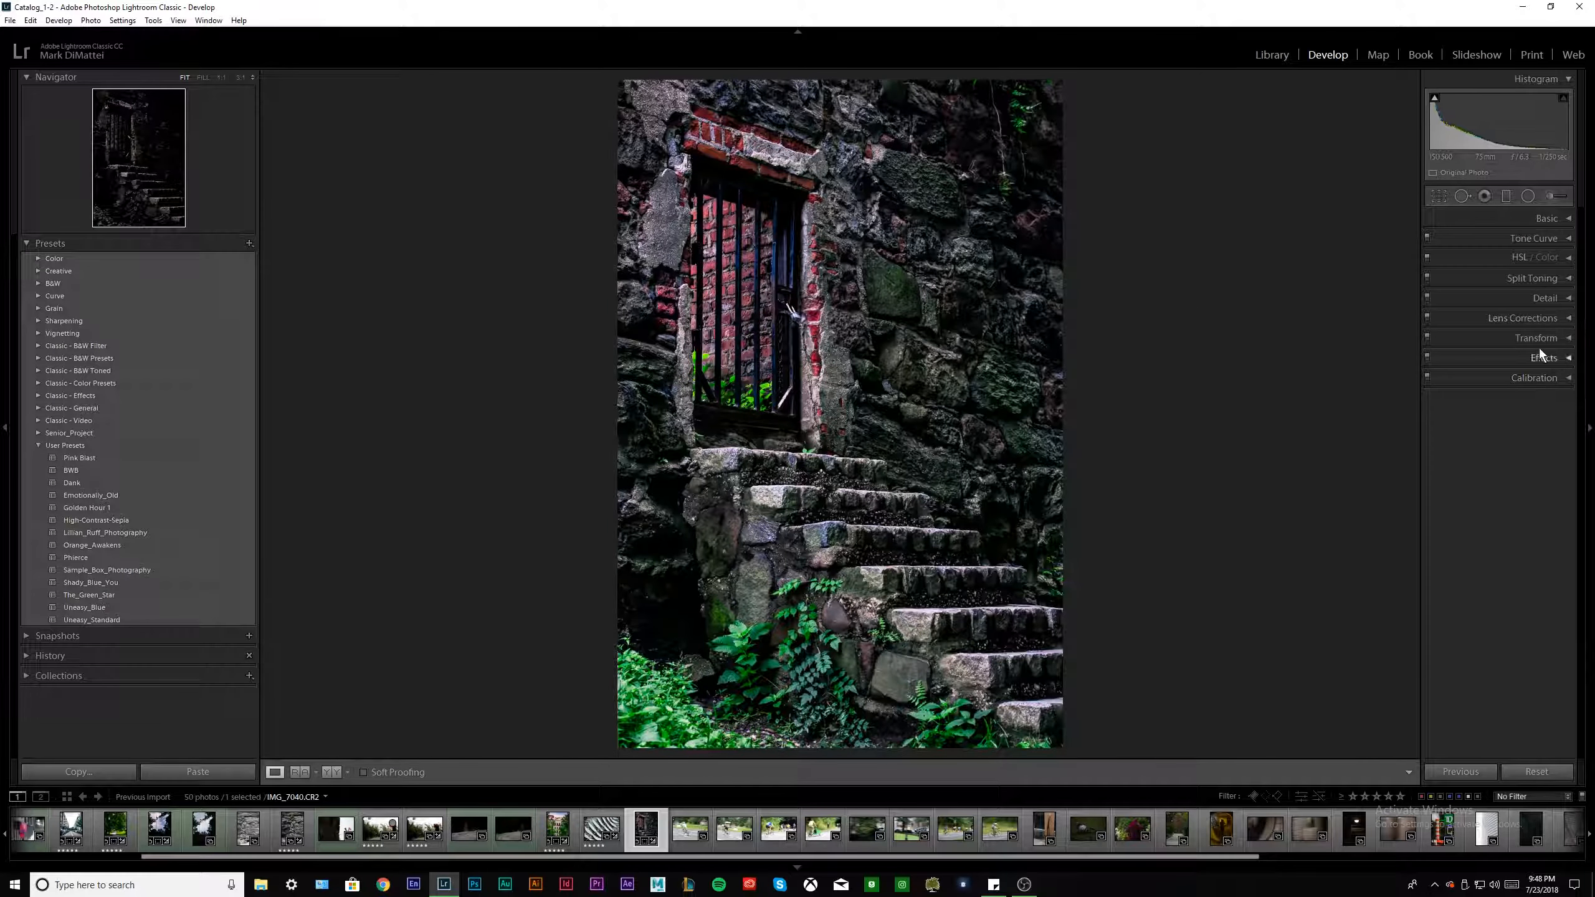
Change the split toning shadows of the stone steps photo to green, with hue 124 and saturation 7.
click(1551, 278)
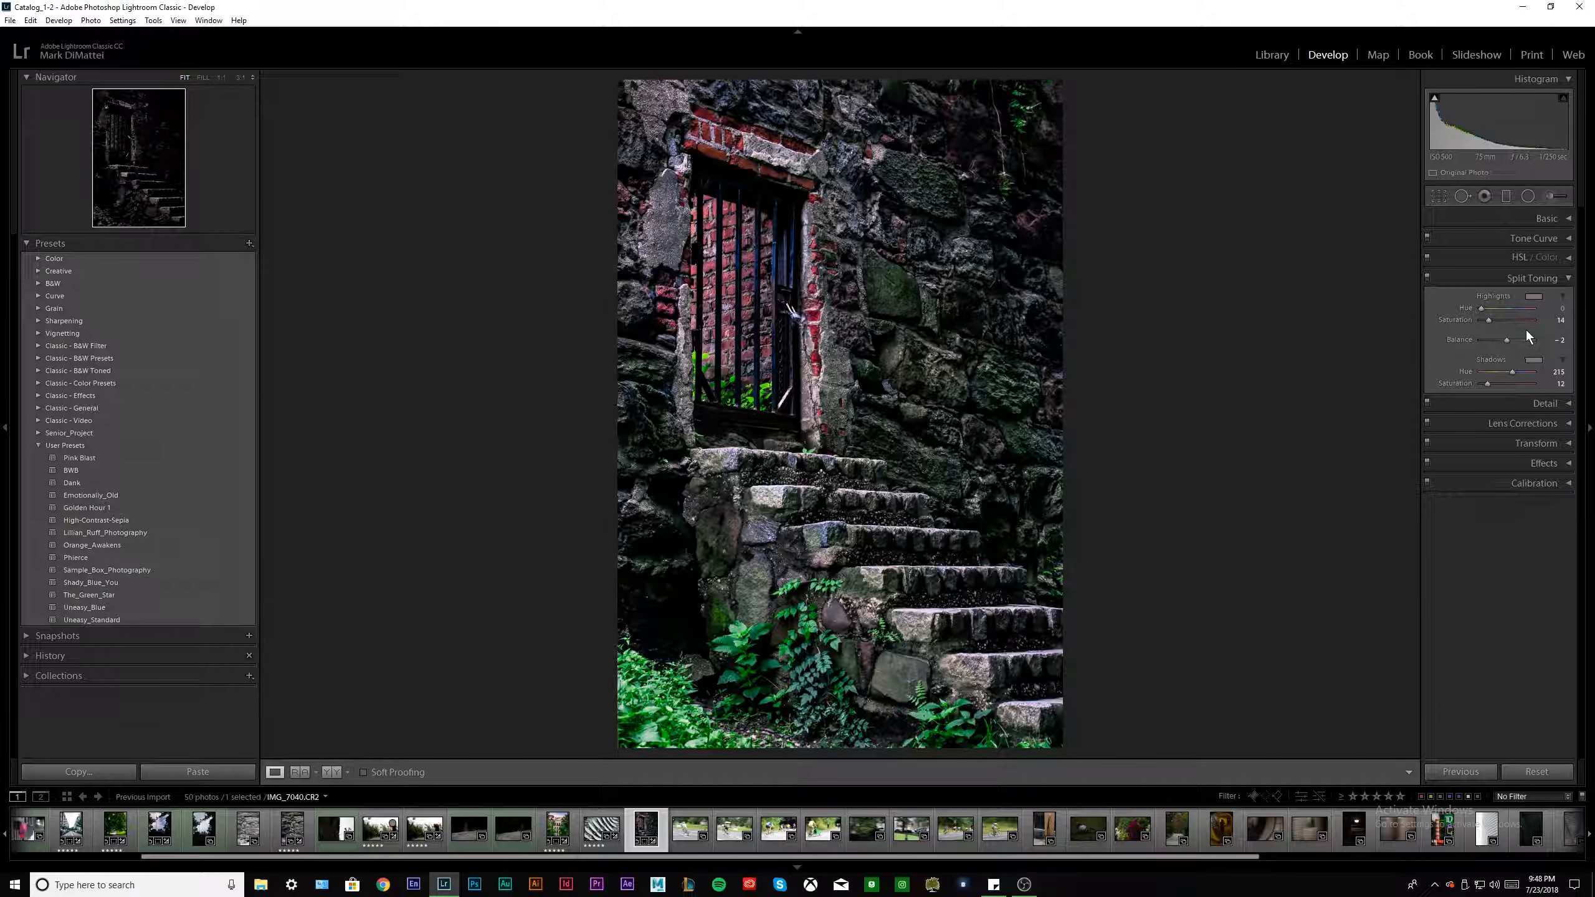
click(1534, 359)
drag(1350, 395, 1365, 400)
drag(1366, 399, 1358, 416)
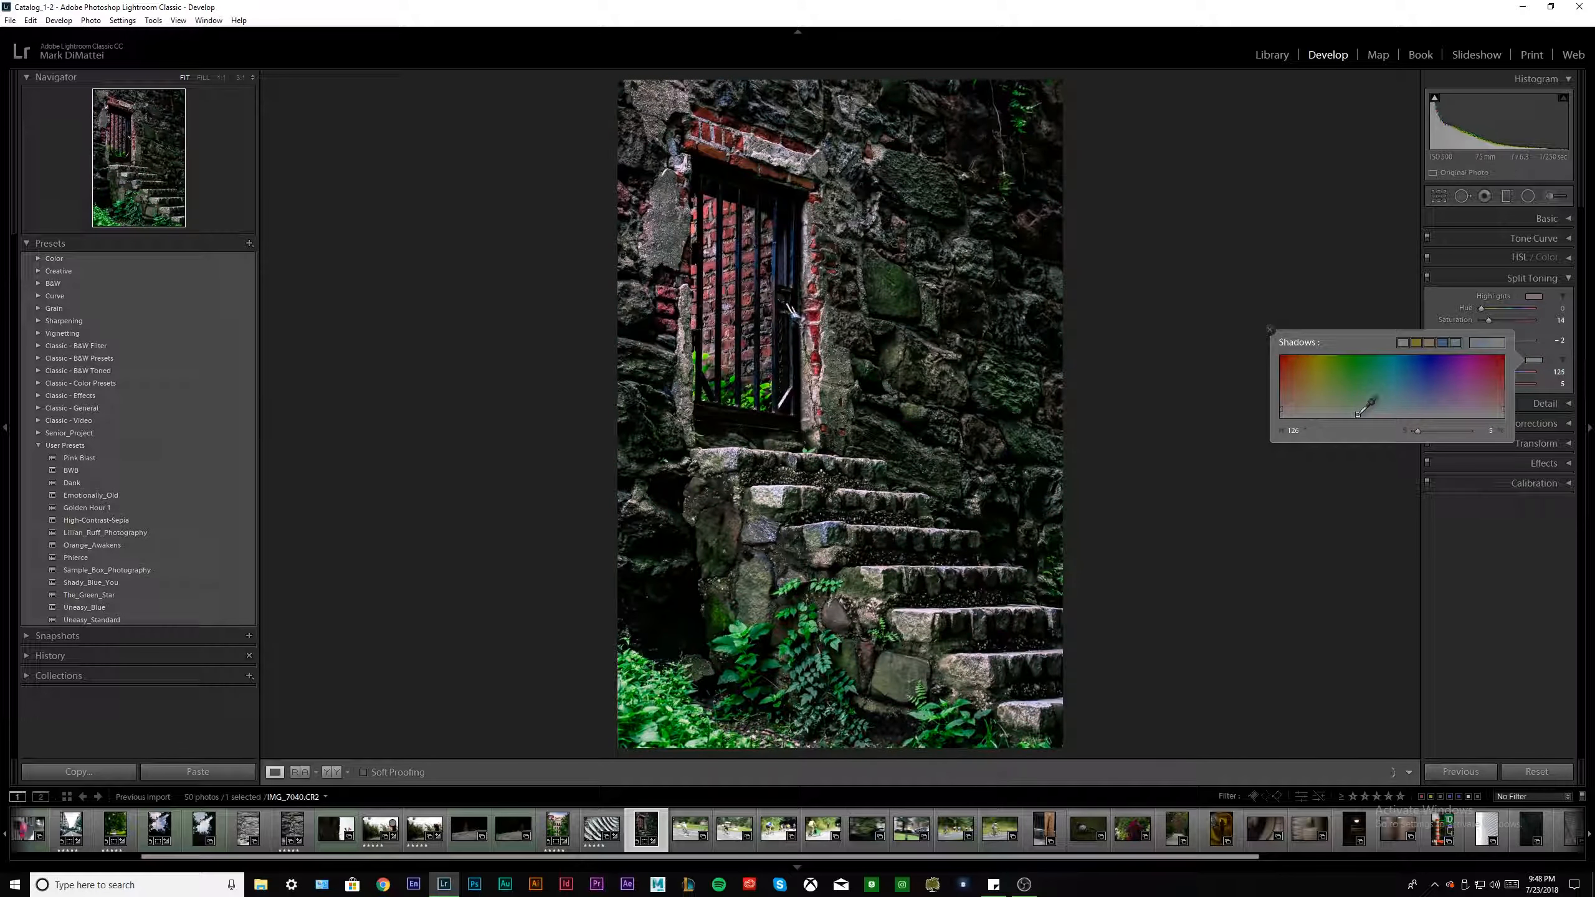
click(1270, 329)
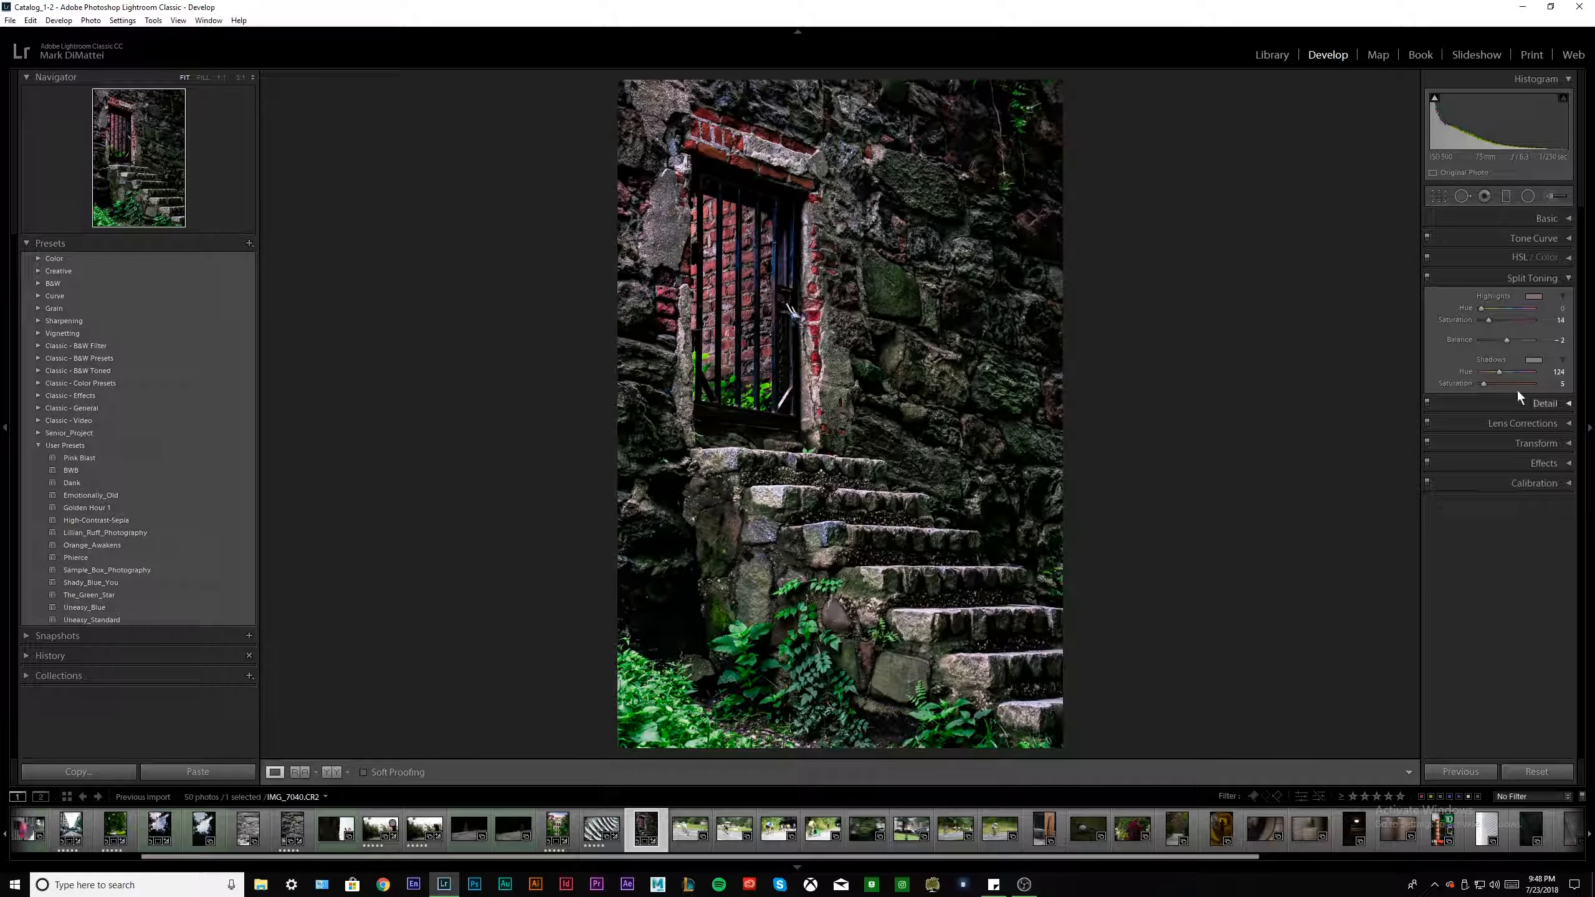
drag(1484, 384, 1486, 383)
Give the stone steps photo IMG_7040 a 5-star rating.
right_click(643, 830)
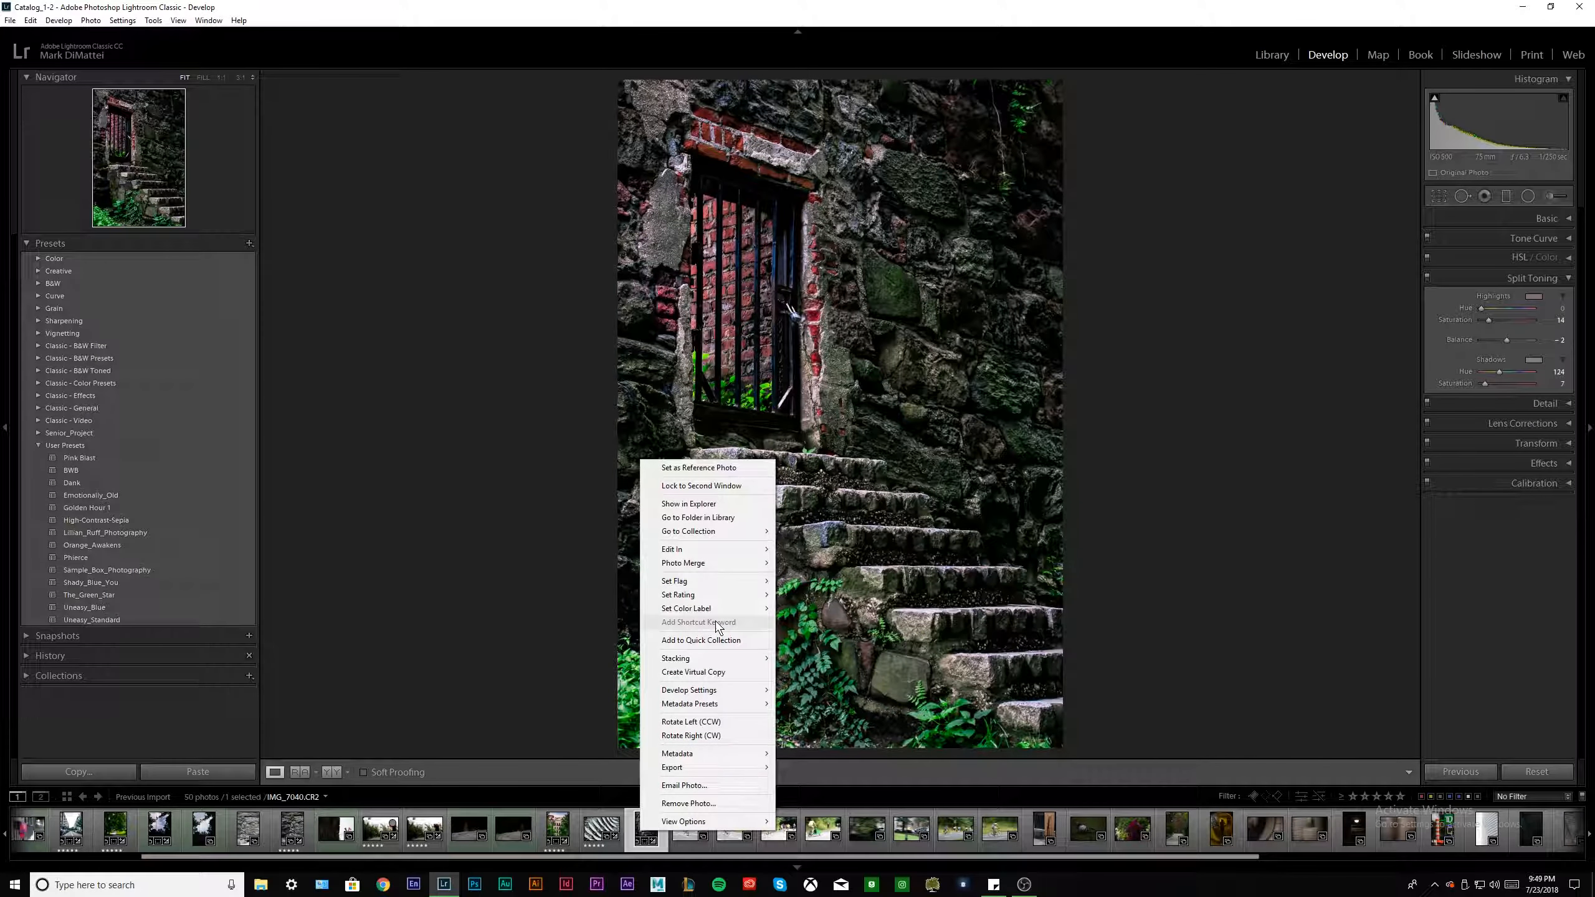
mouse_move(722, 594)
click(805, 664)
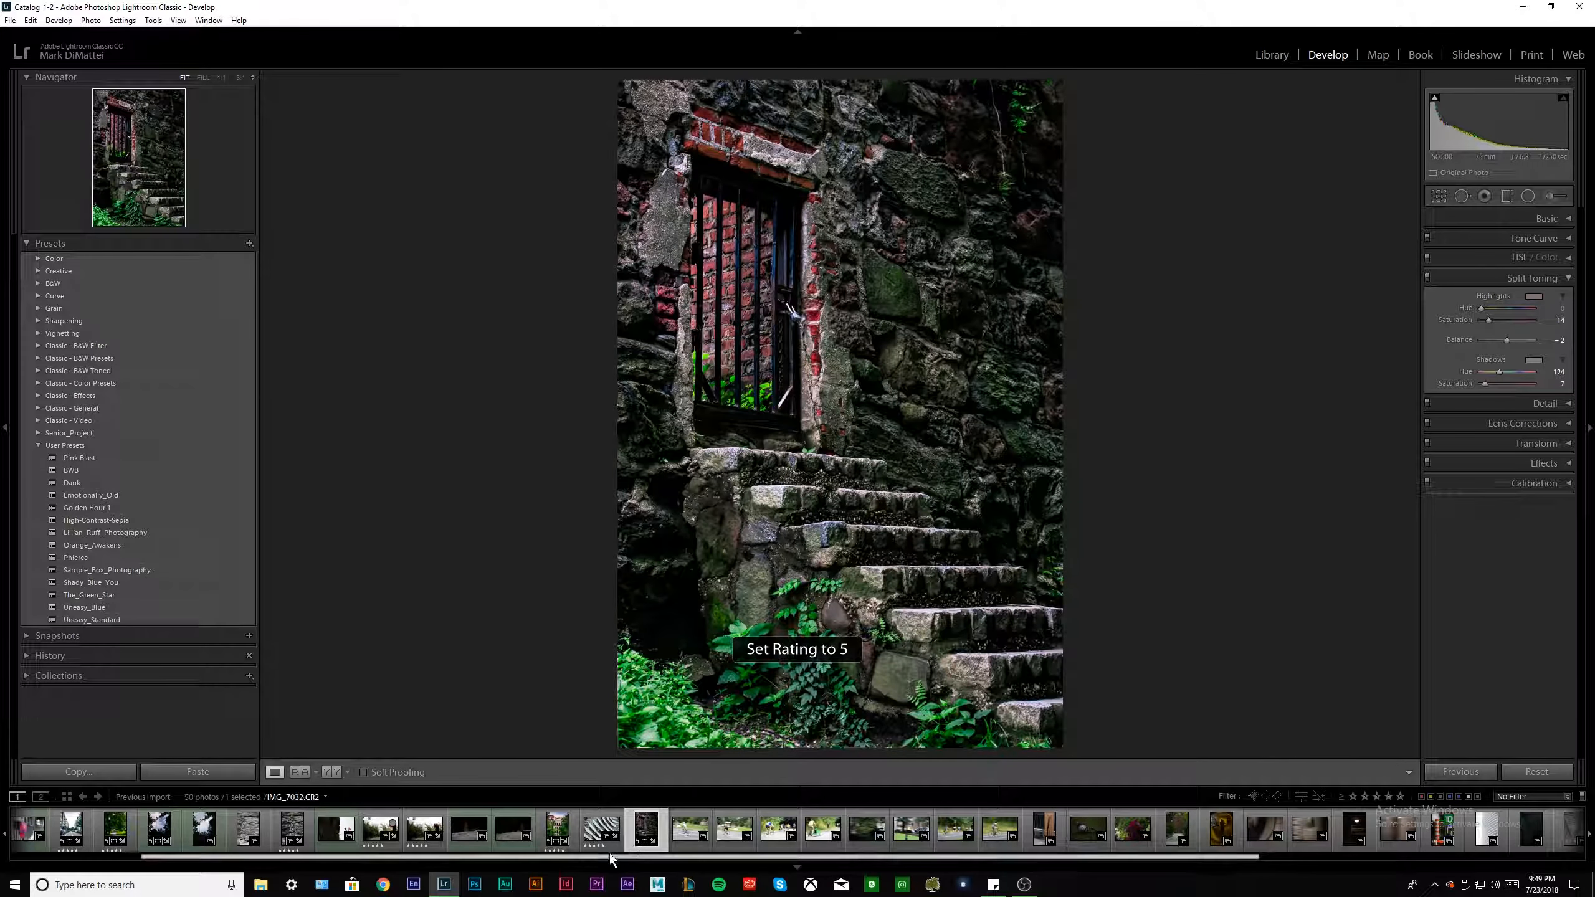
On the cyclist photo IMG_7045, reset saturation to 0, set vibrance to +29 and lower dehaze to +5.
drag(611, 855, 558, 866)
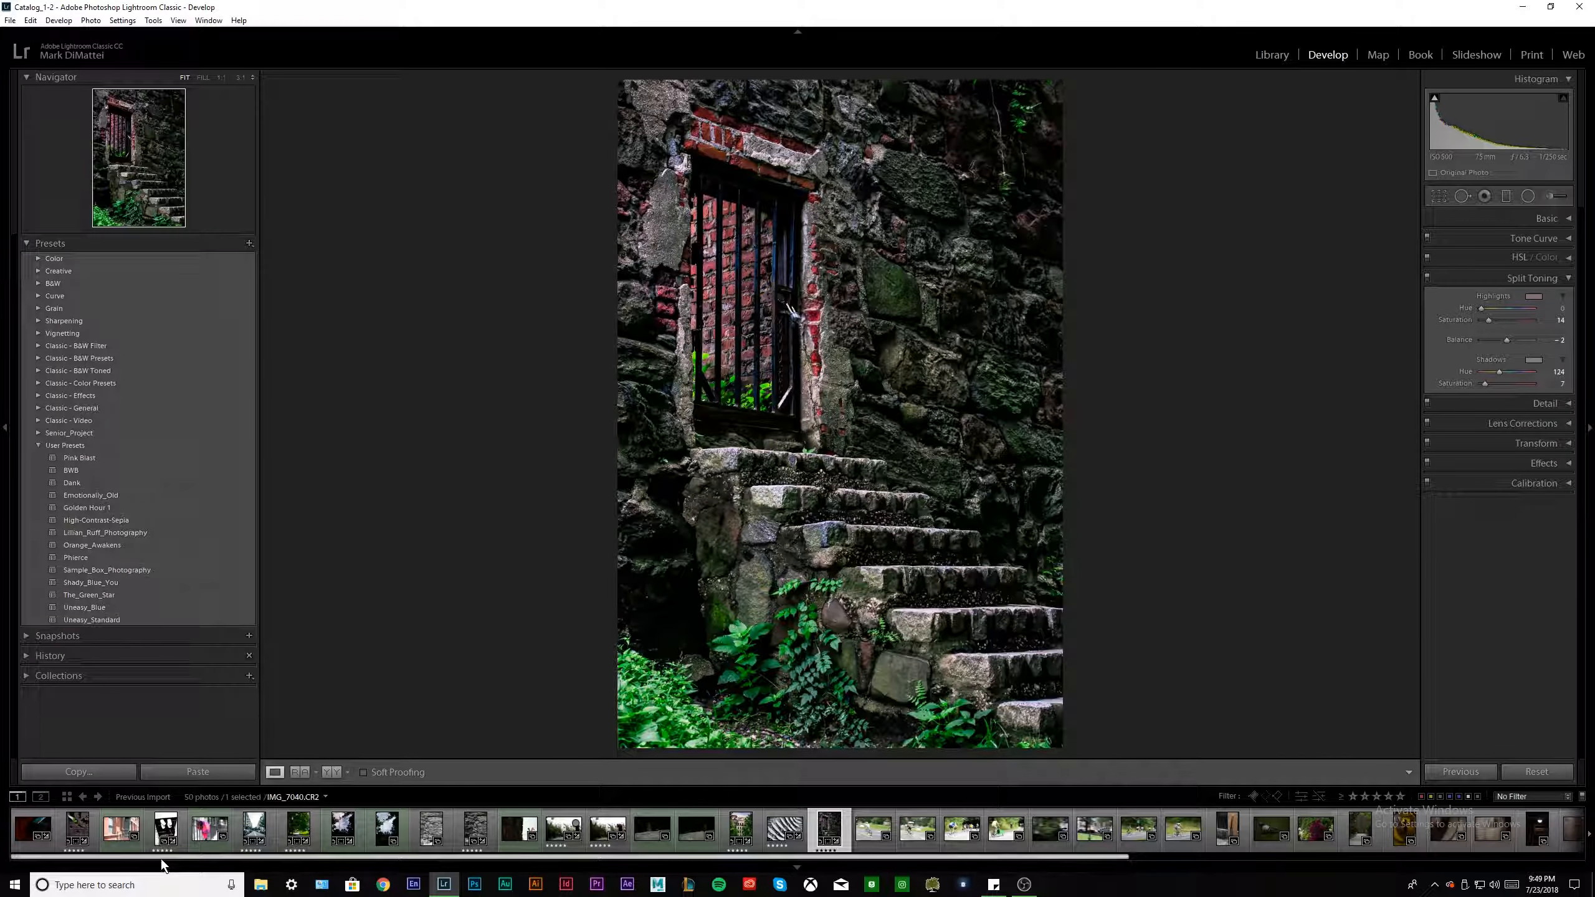
scroll(186, 861, down, 4)
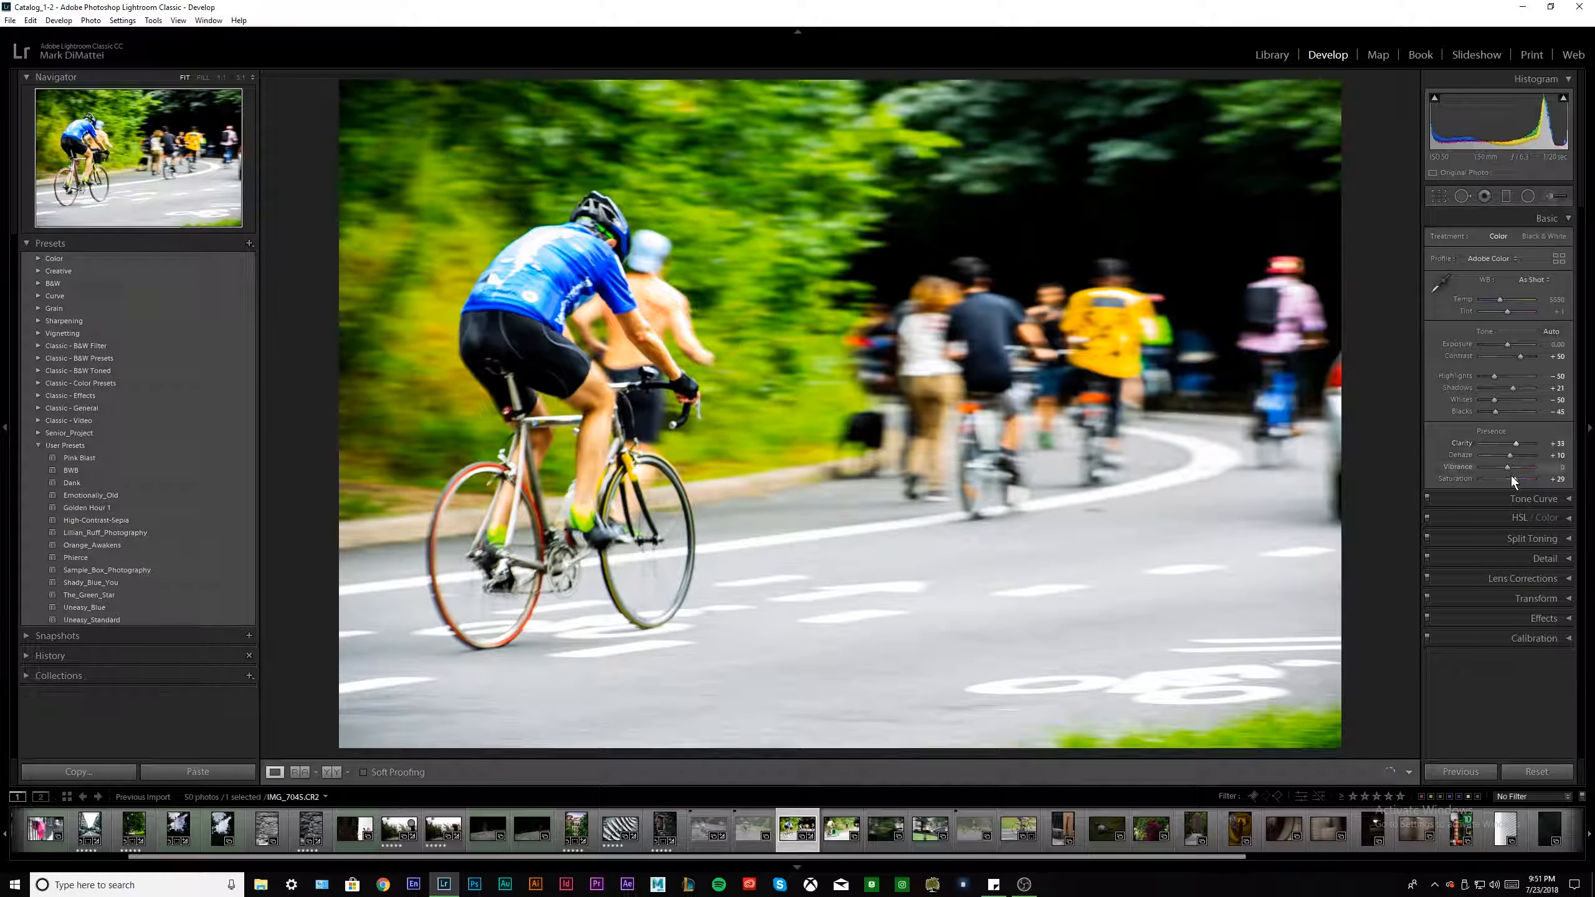
double_click(1467, 480)
drag(1508, 467, 1515, 468)
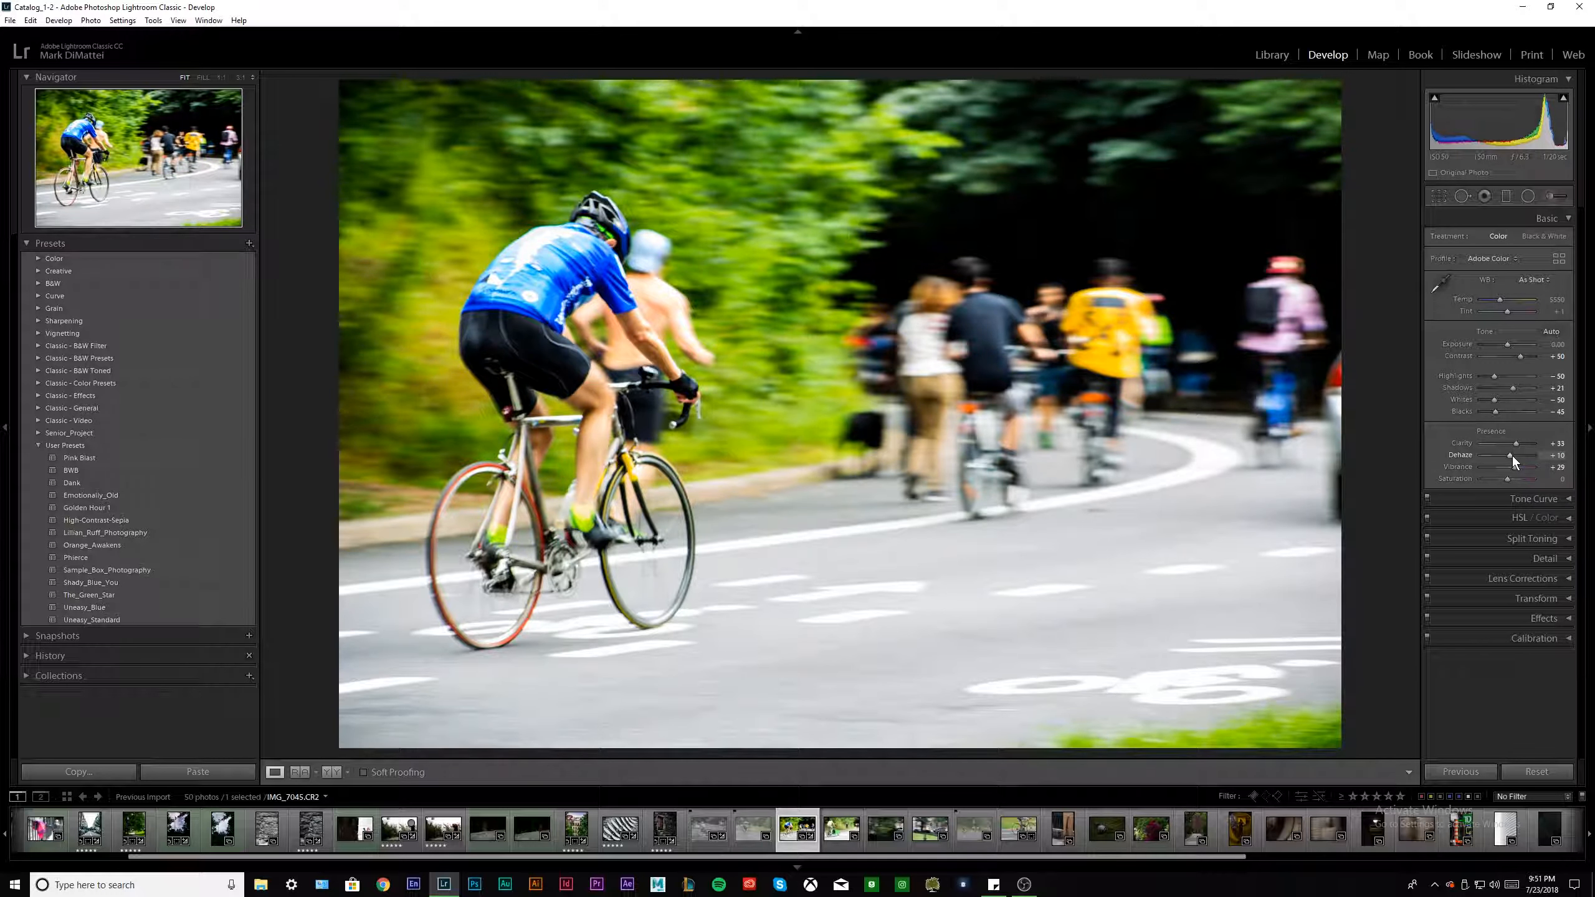
drag(1513, 456, 1510, 456)
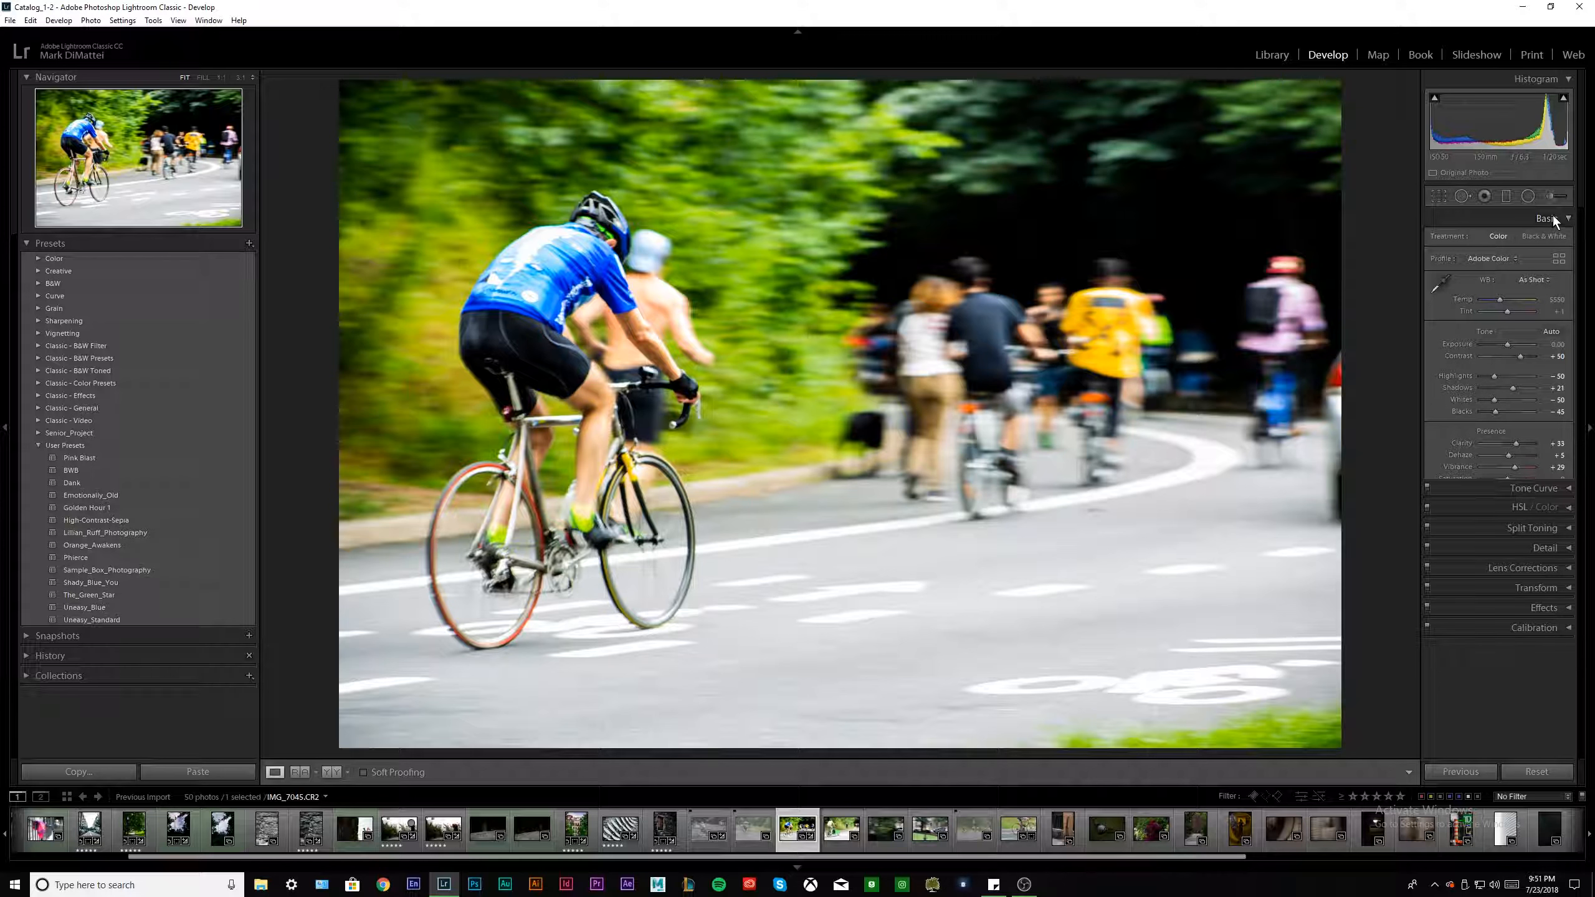
Adjust the cyclist photo's tone curve by slightly lowering the shadows and slightly raising the lights.
click(1553, 216)
click(1548, 238)
drag(1465, 365, 1465, 369)
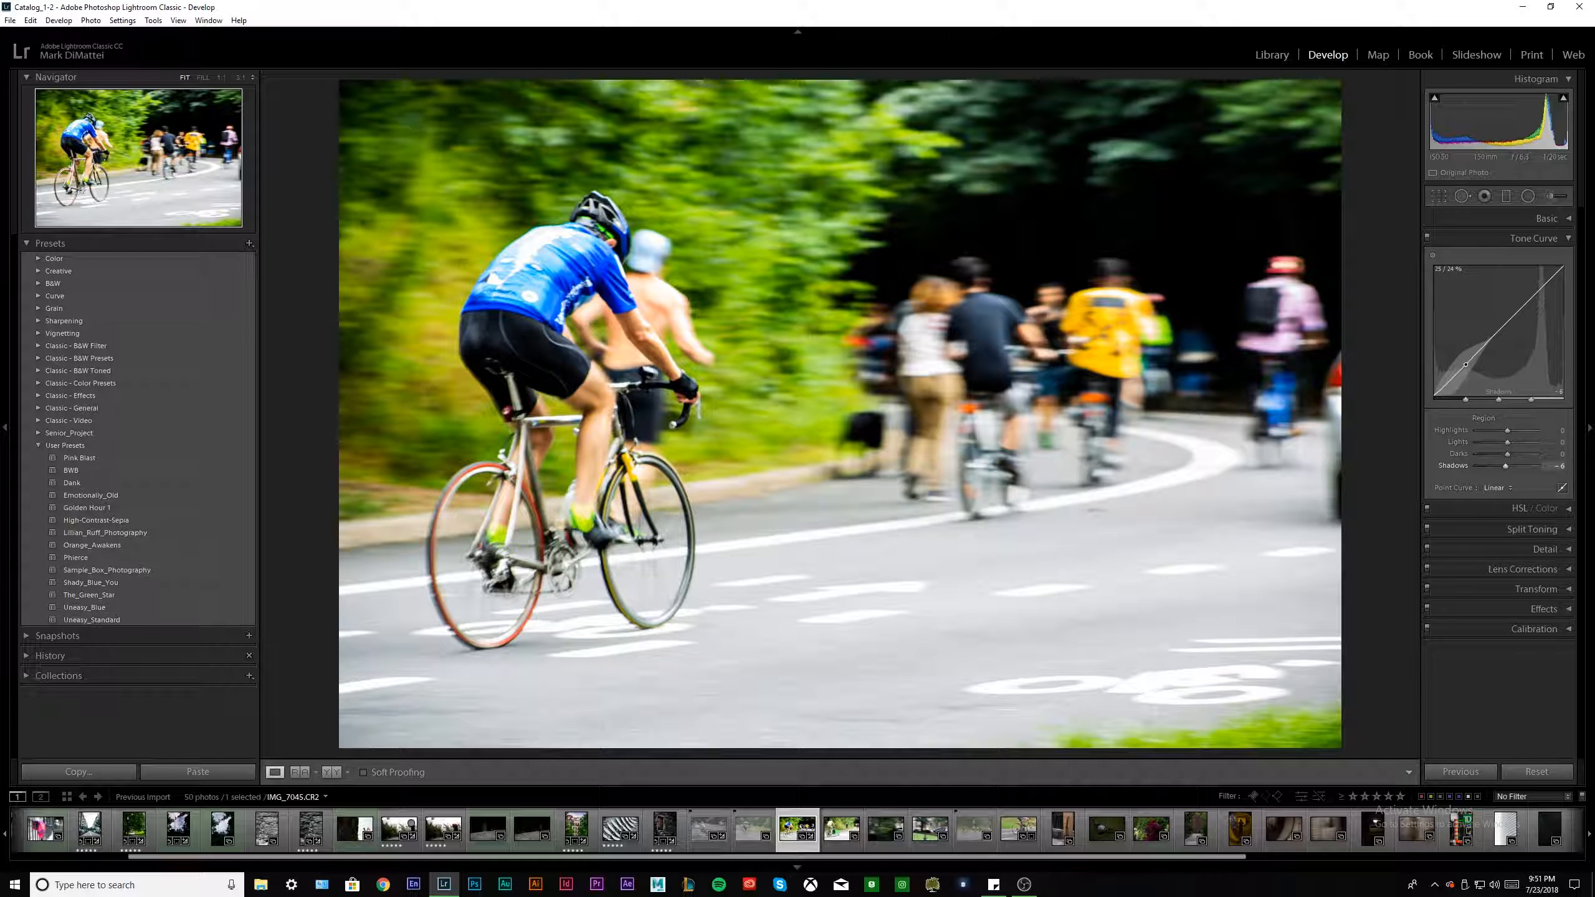
drag(1532, 318, 1531, 312)
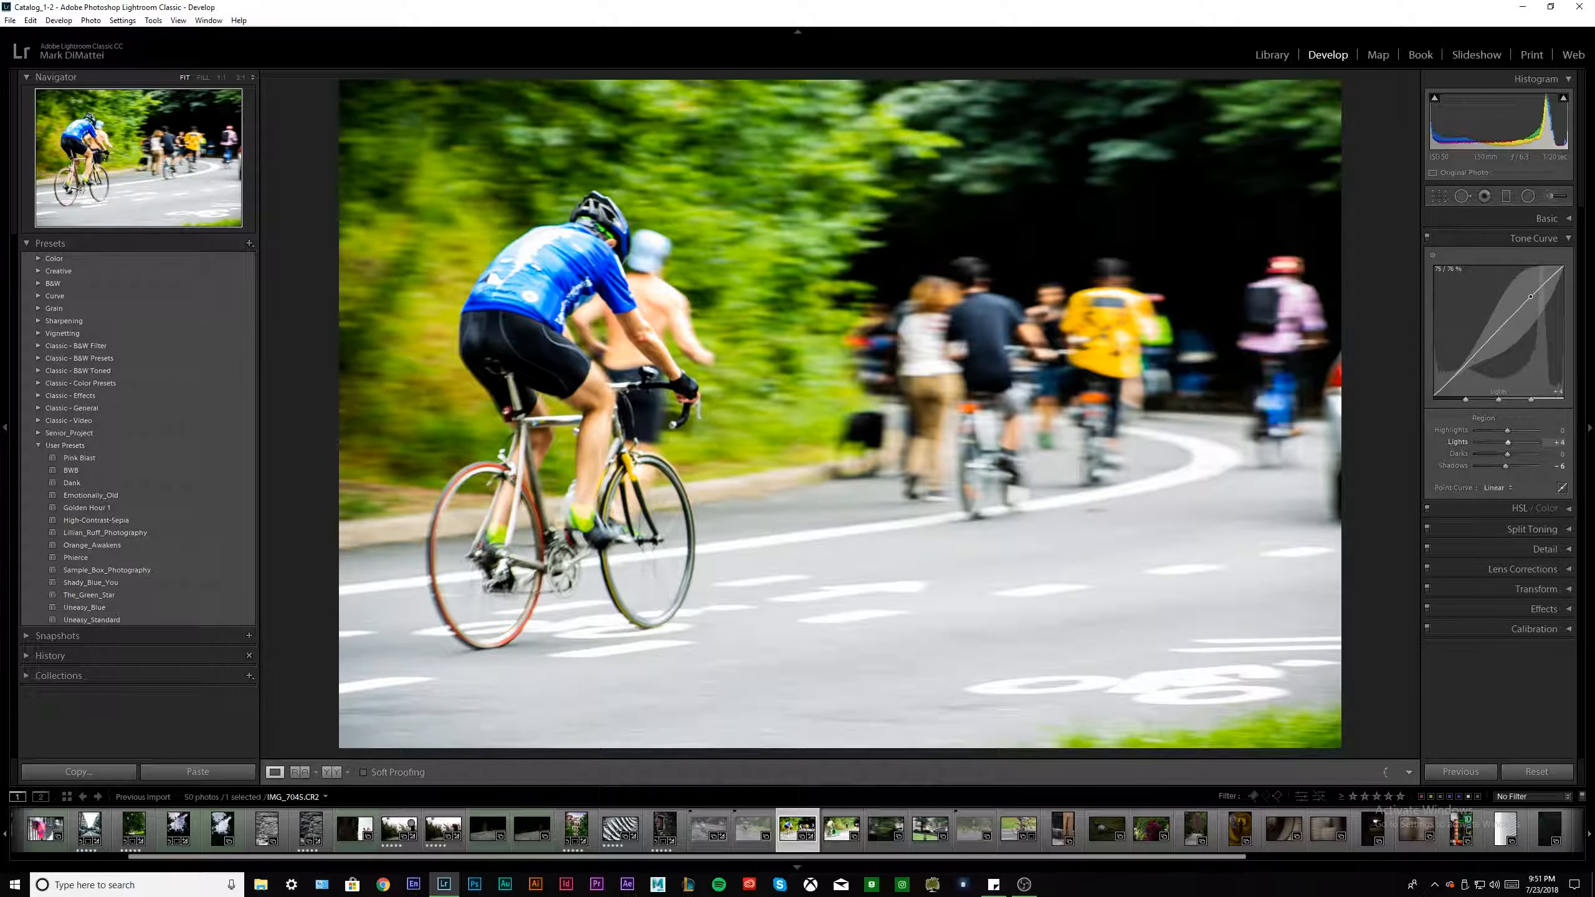
click(1557, 239)
Reduce the cyclist photo's HSL saturation to -22 for orange and -20 for yellow.
click(1520, 257)
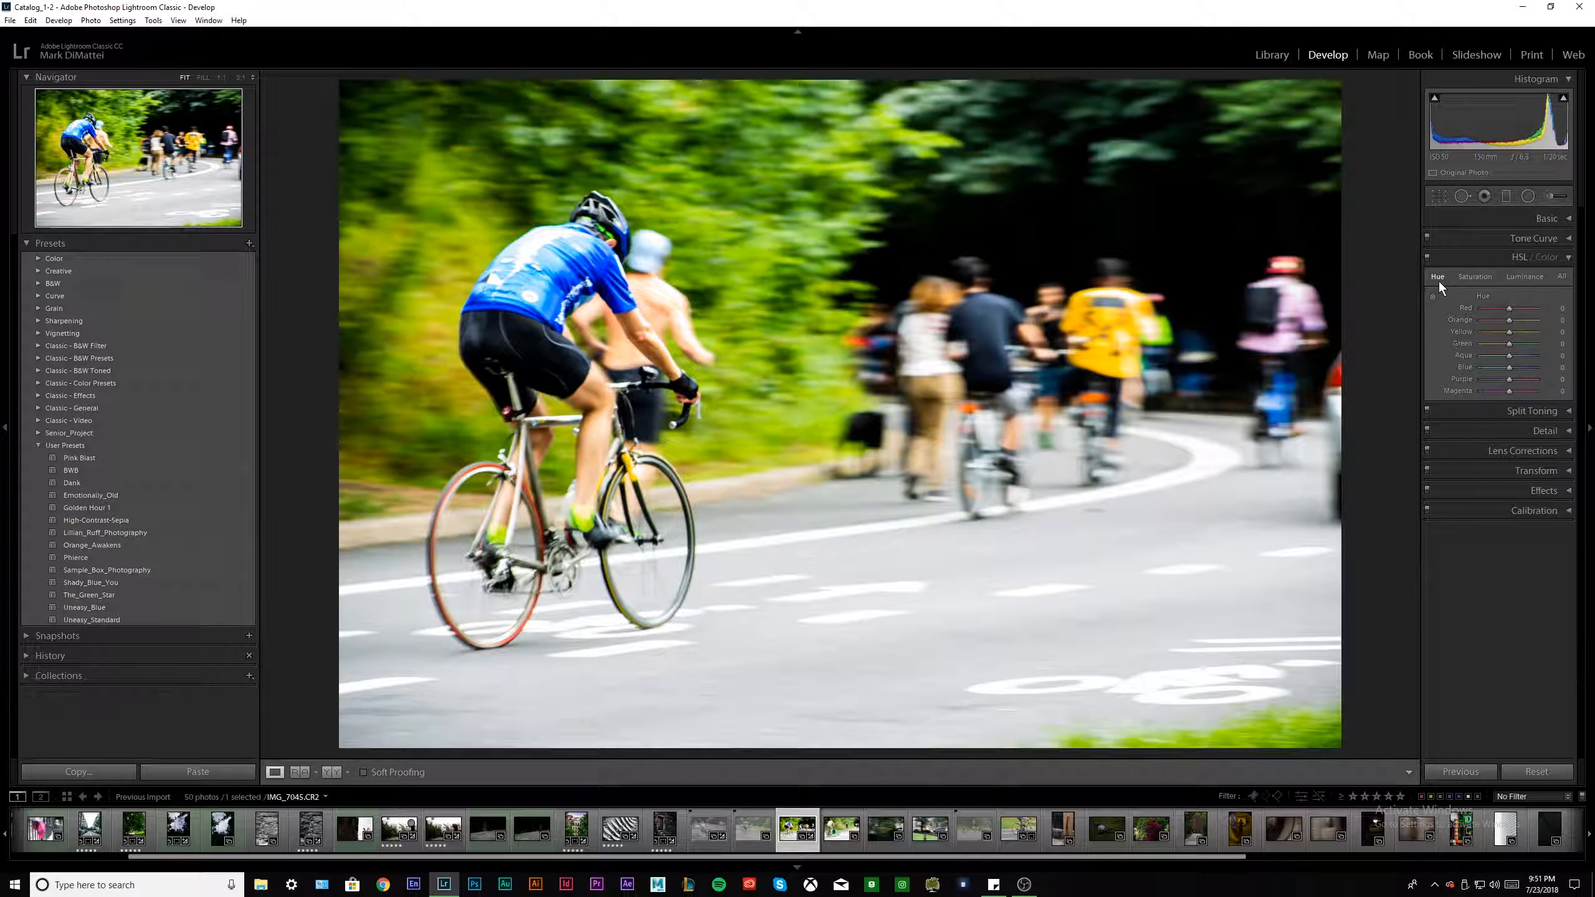
click(1469, 277)
drag(1509, 320, 1503, 334)
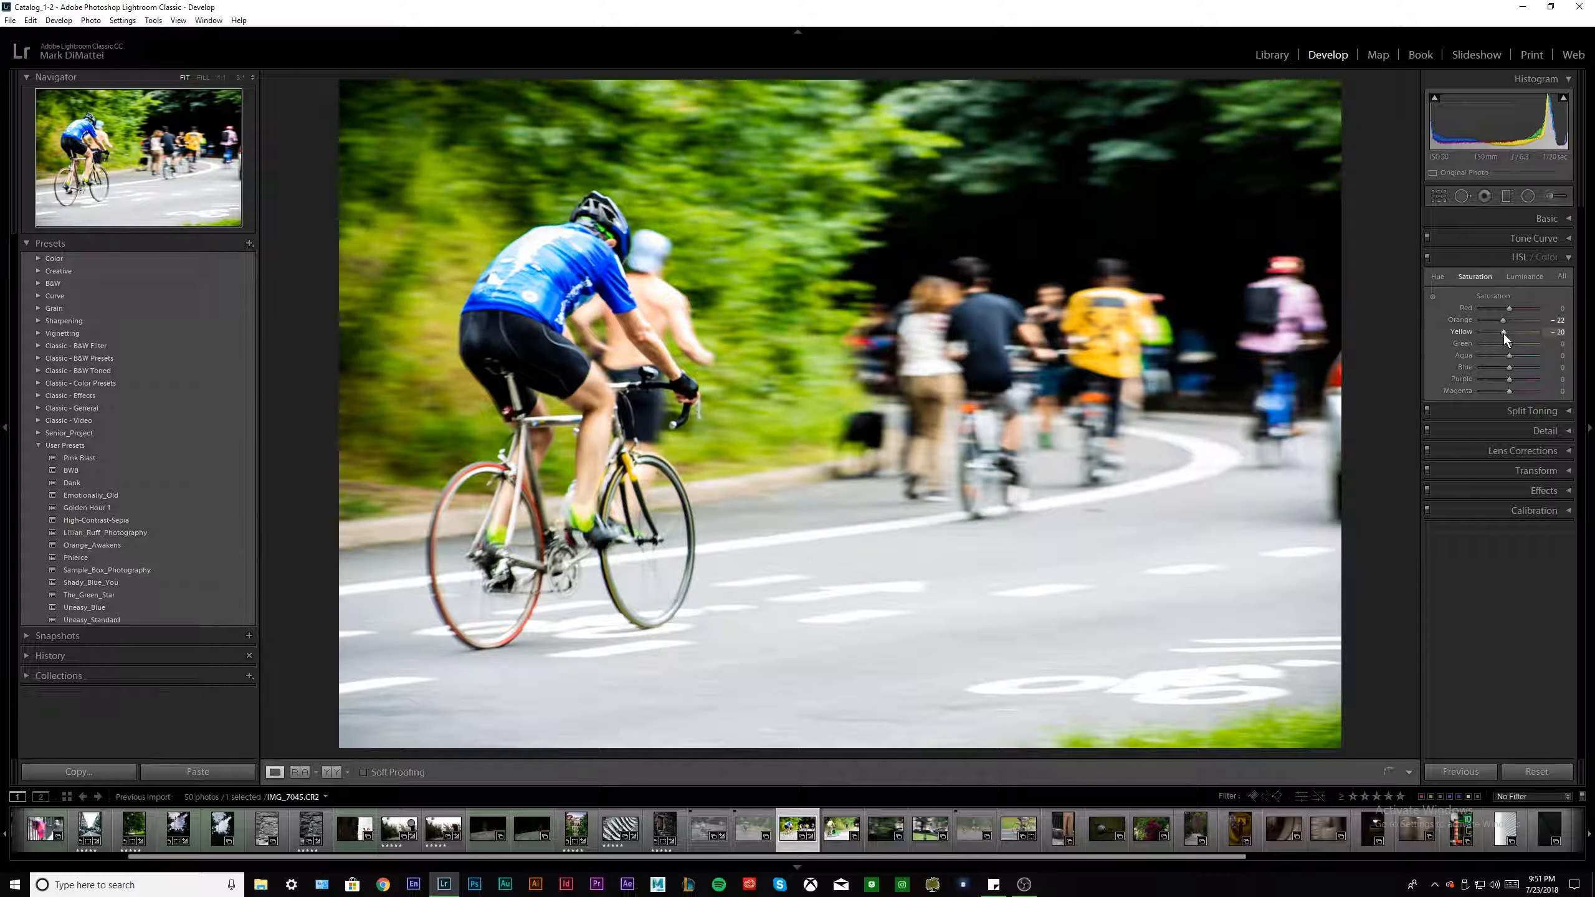
click(1548, 260)
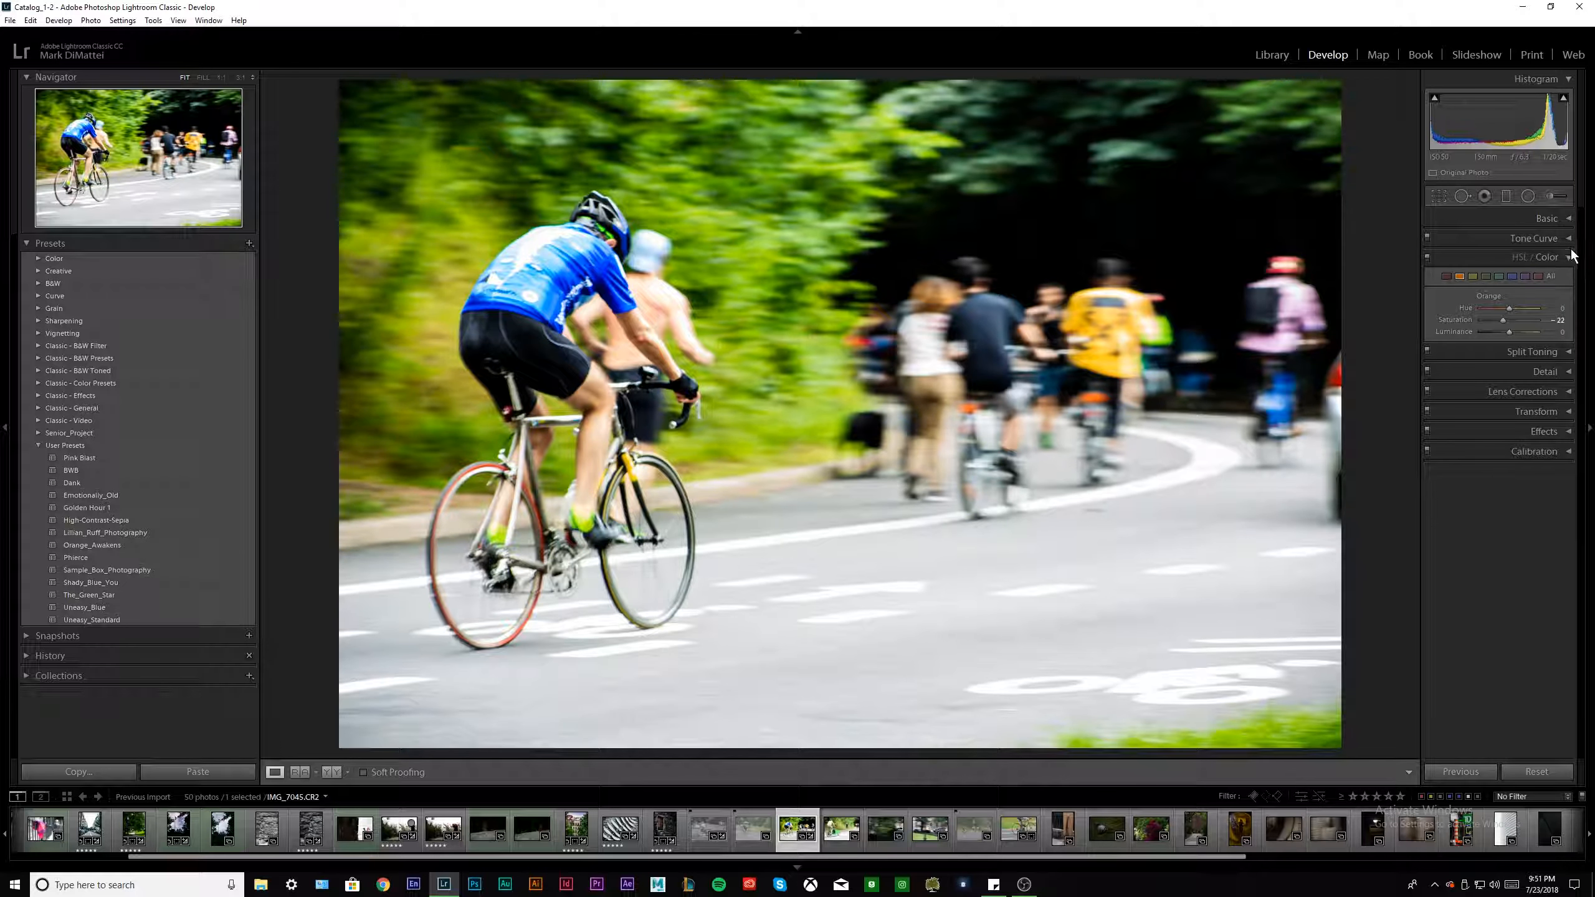
click(1568, 217)
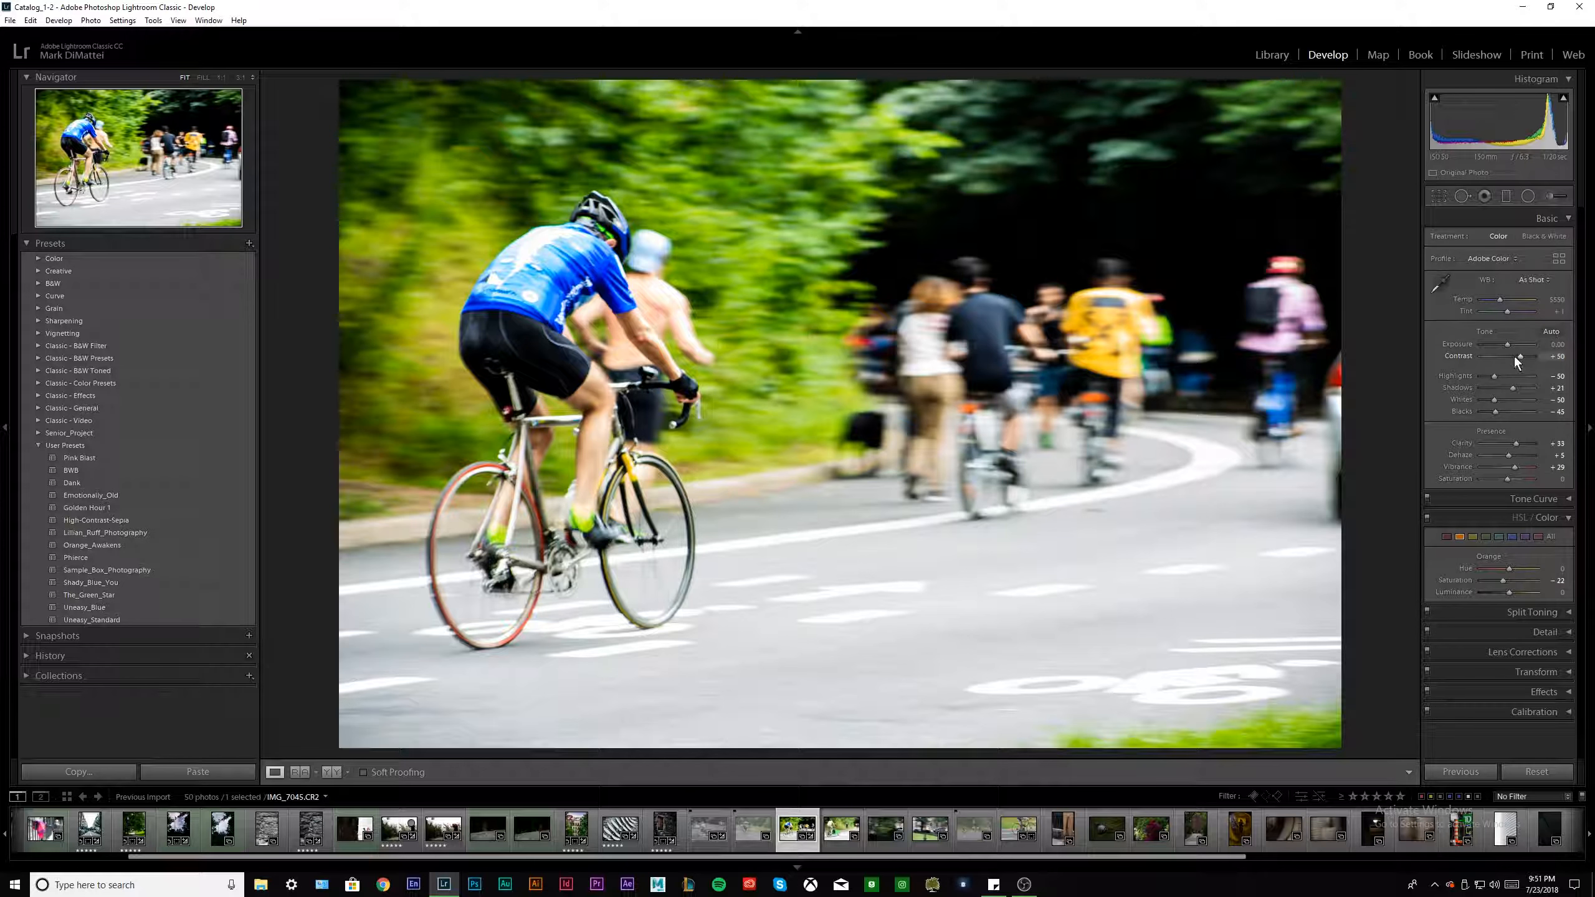
click(1552, 218)
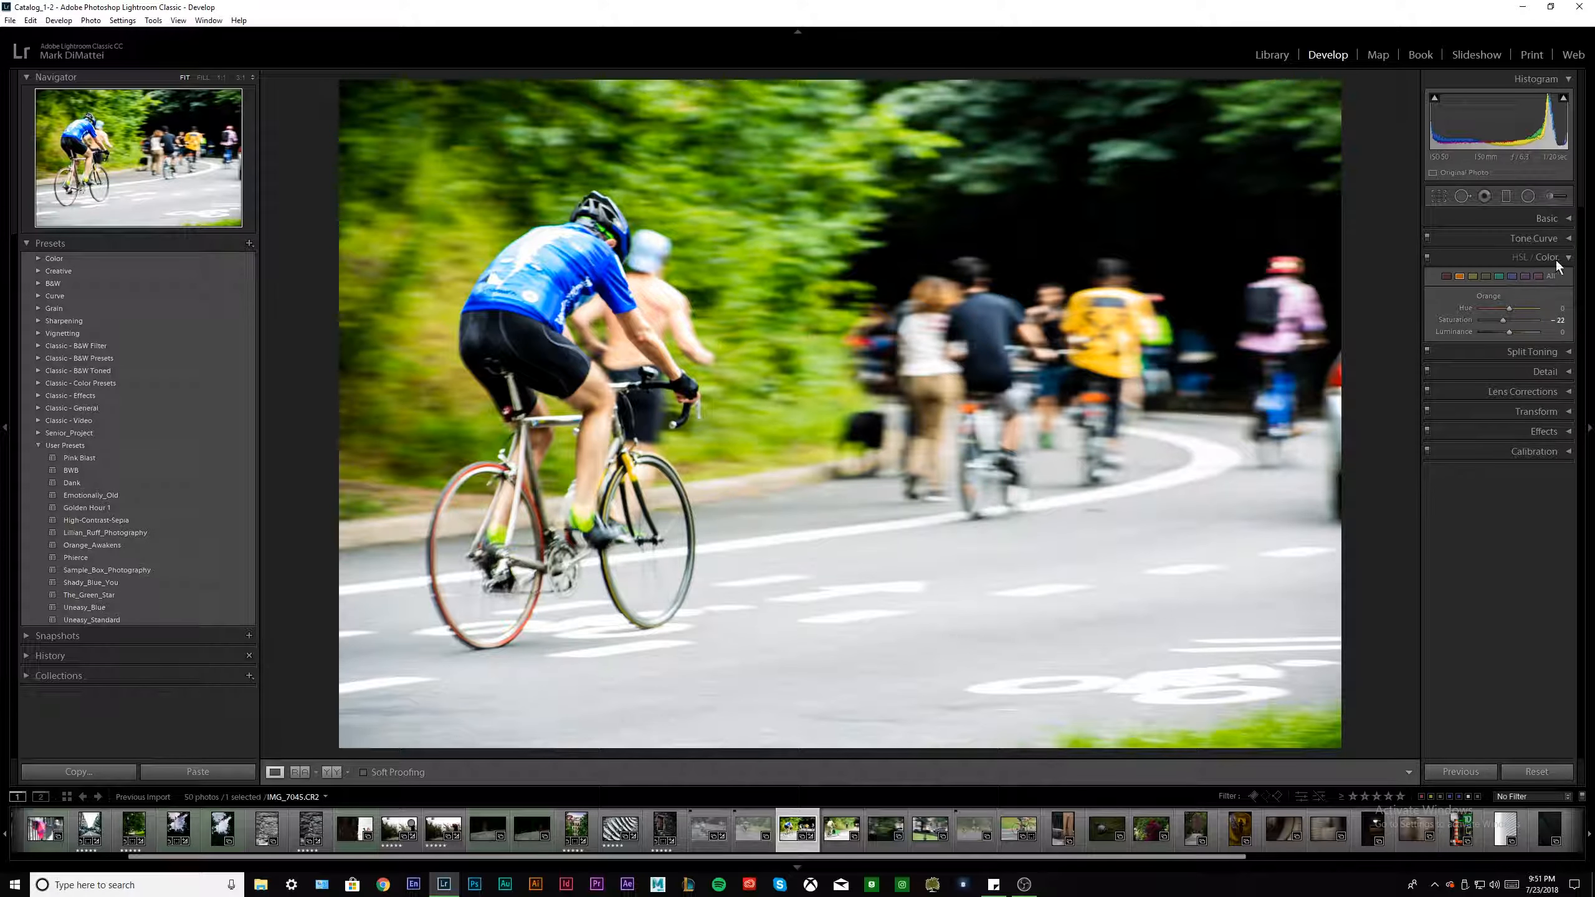
Set the green hue to +71 in the HSL adjustments, trying and undoing hue shifts of aqua and blue.
click(1522, 259)
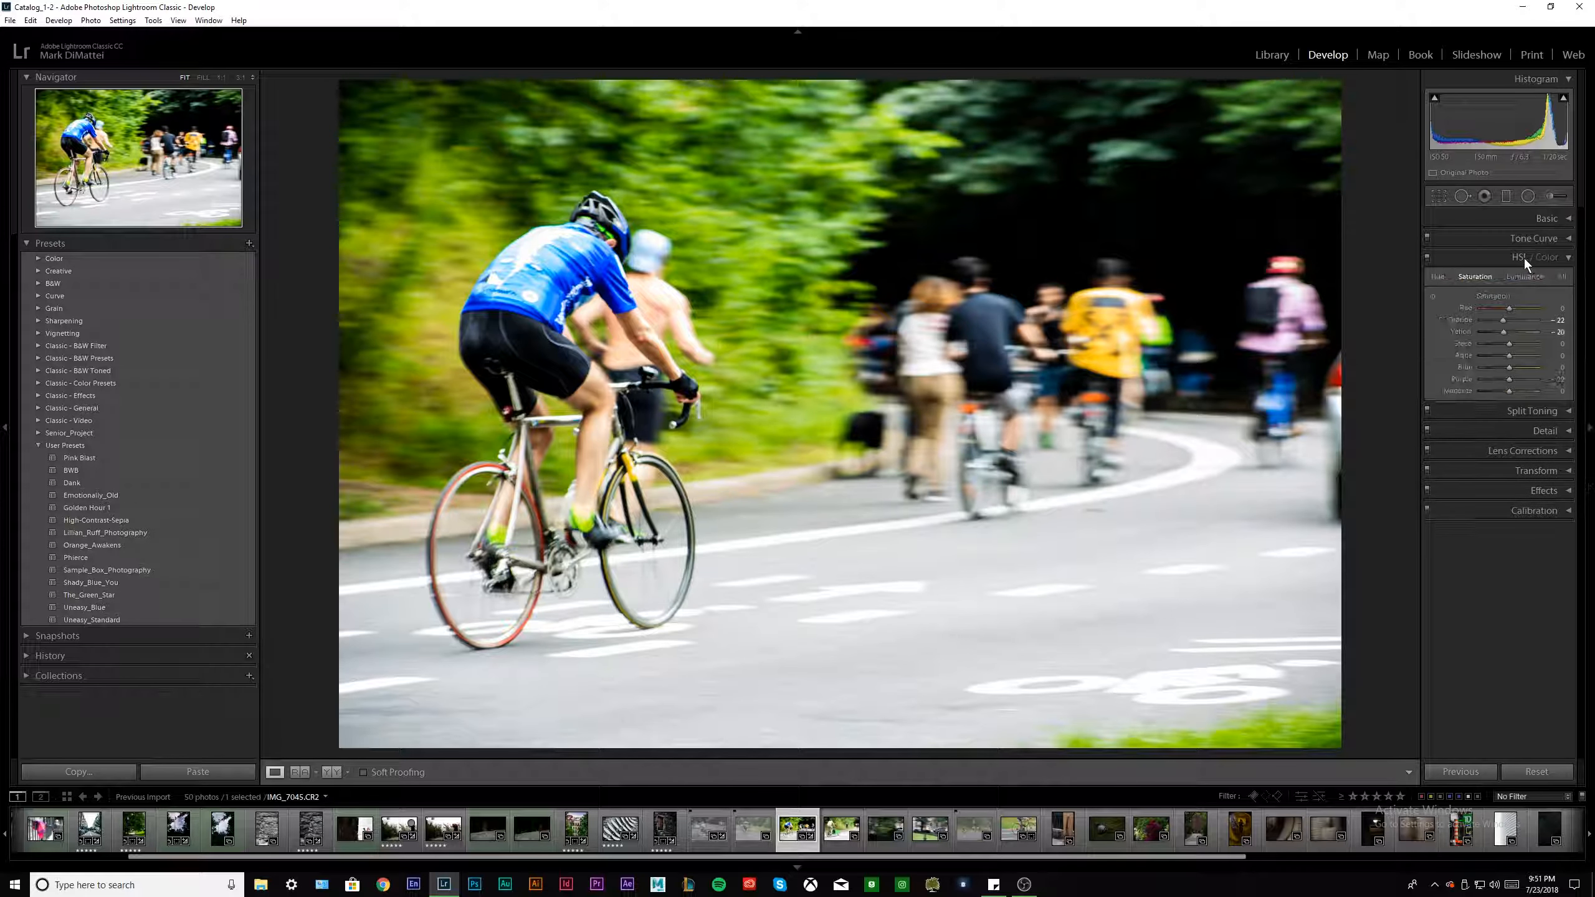
click(1434, 276)
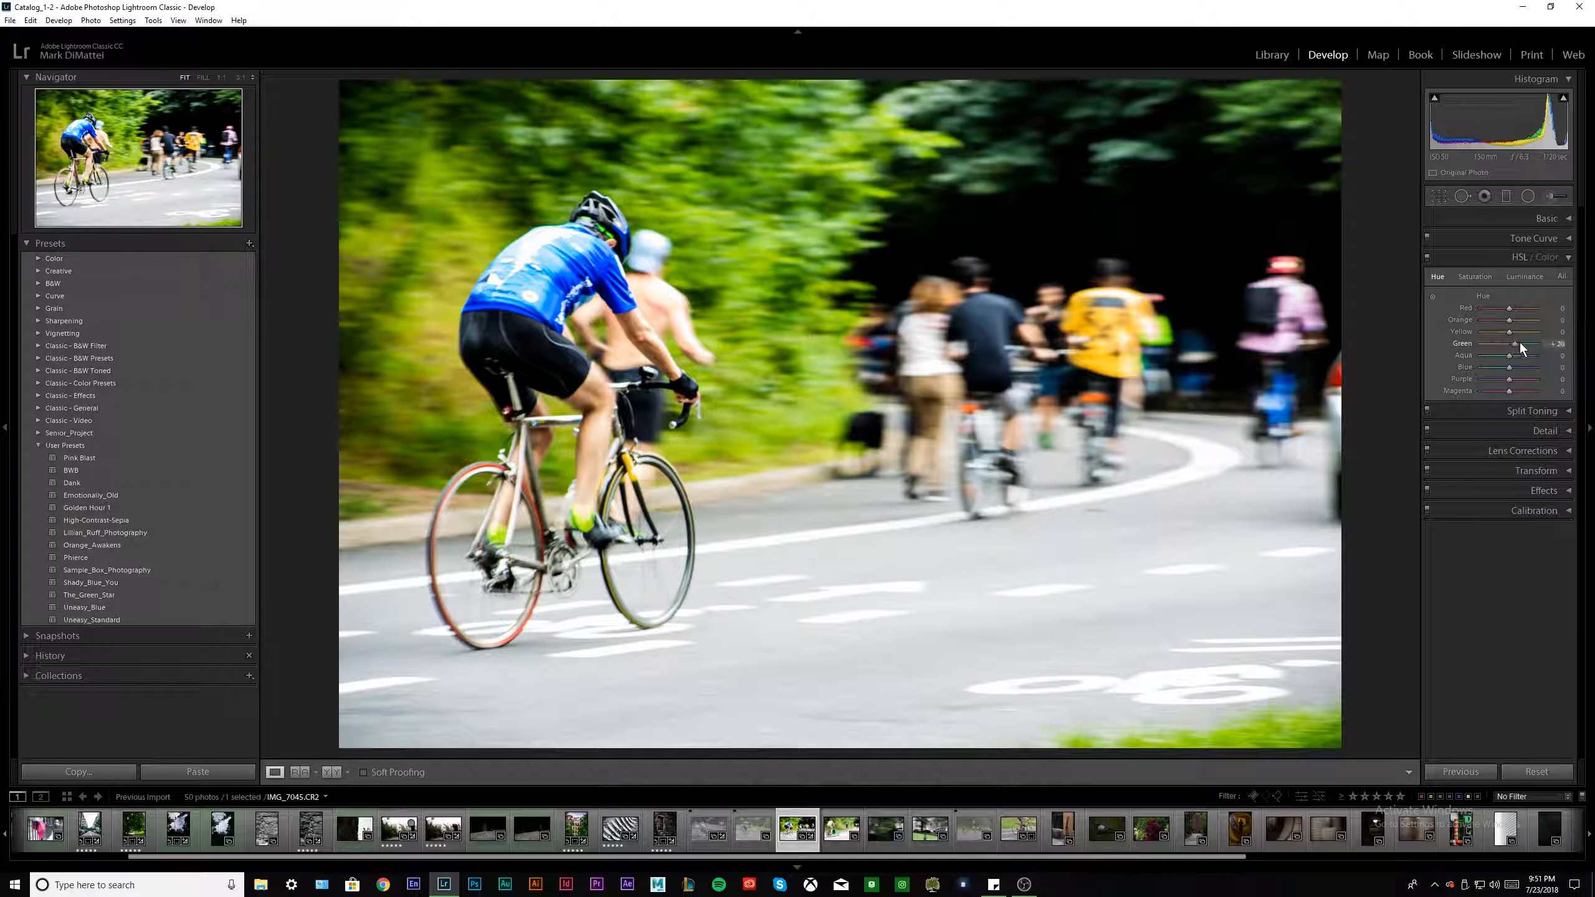
mouse_move(1520, 342)
mouse_down()
mouse_move(1535, 339)
mouse_move(1485, 339)
mouse_move(1538, 347)
mouse_up()
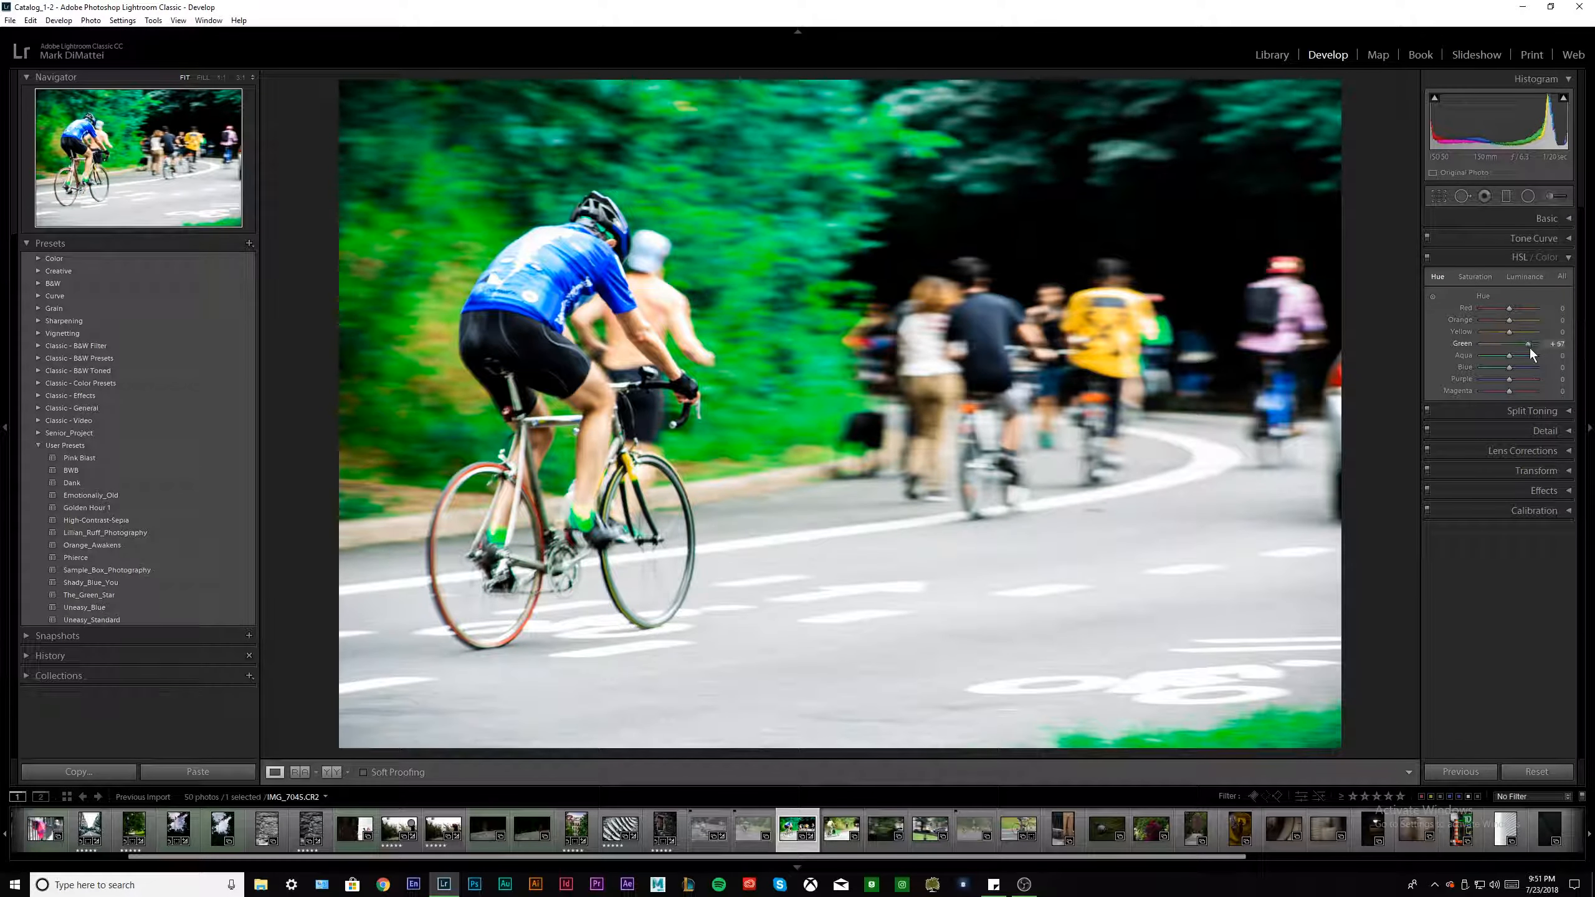
mouse_move(1531, 349)
mouse_down()
mouse_move(1480, 348)
mouse_move(1520, 350)
mouse_up()
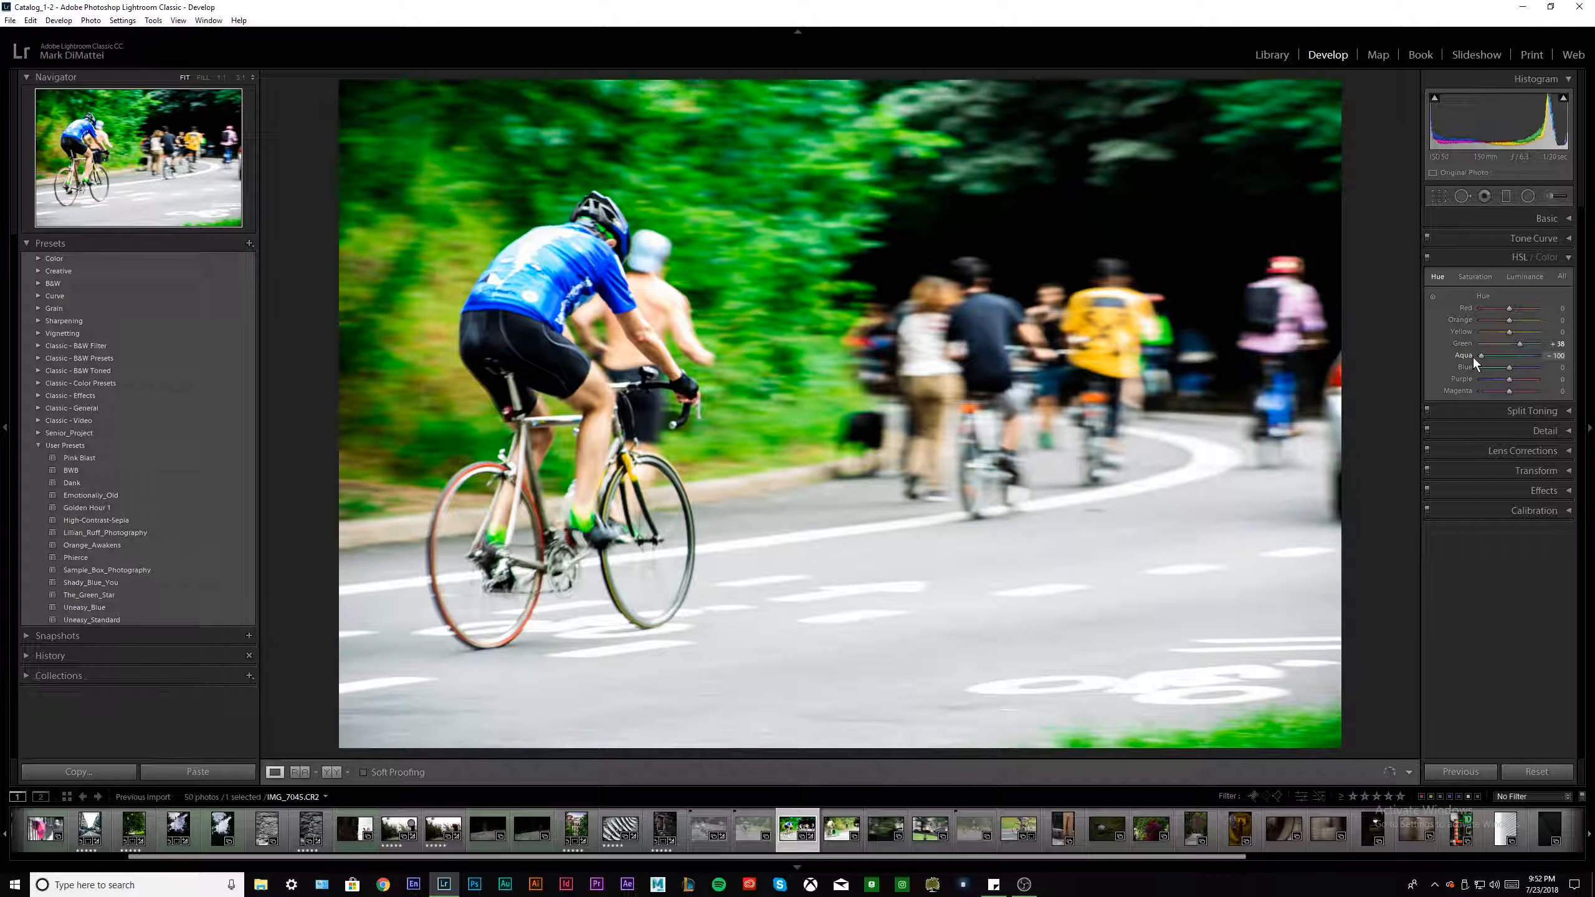
key(ctrl+z)
drag(1509, 367, 1547, 347)
key(ctrl+z)
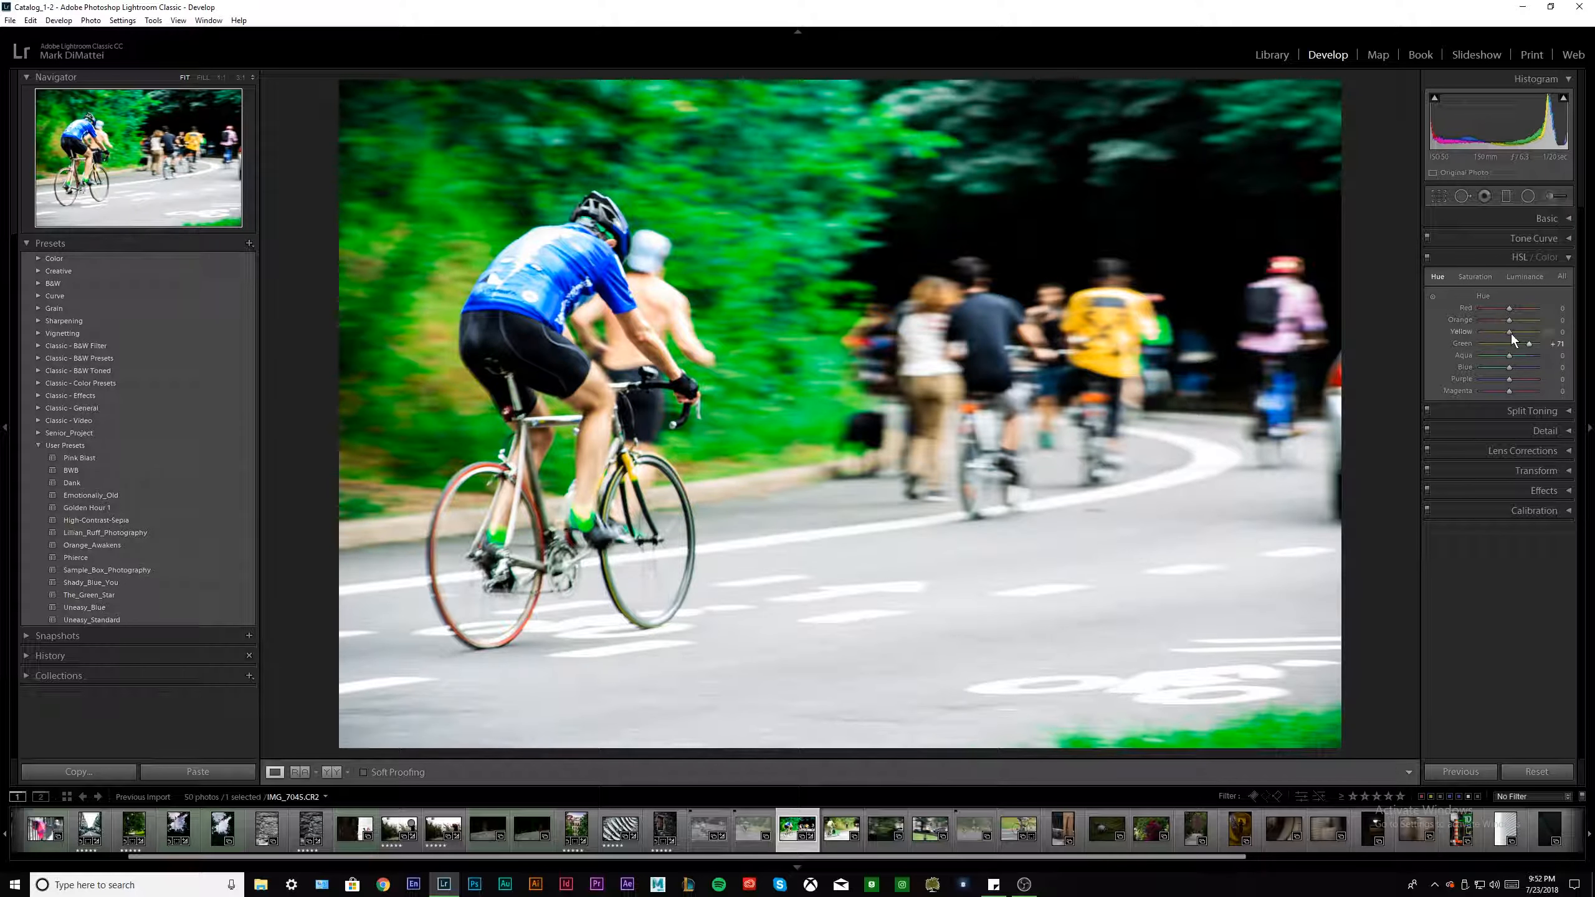
Lower the green saturation of the cyclist photo to -58.
click(1473, 277)
drag(1509, 345, 1490, 345)
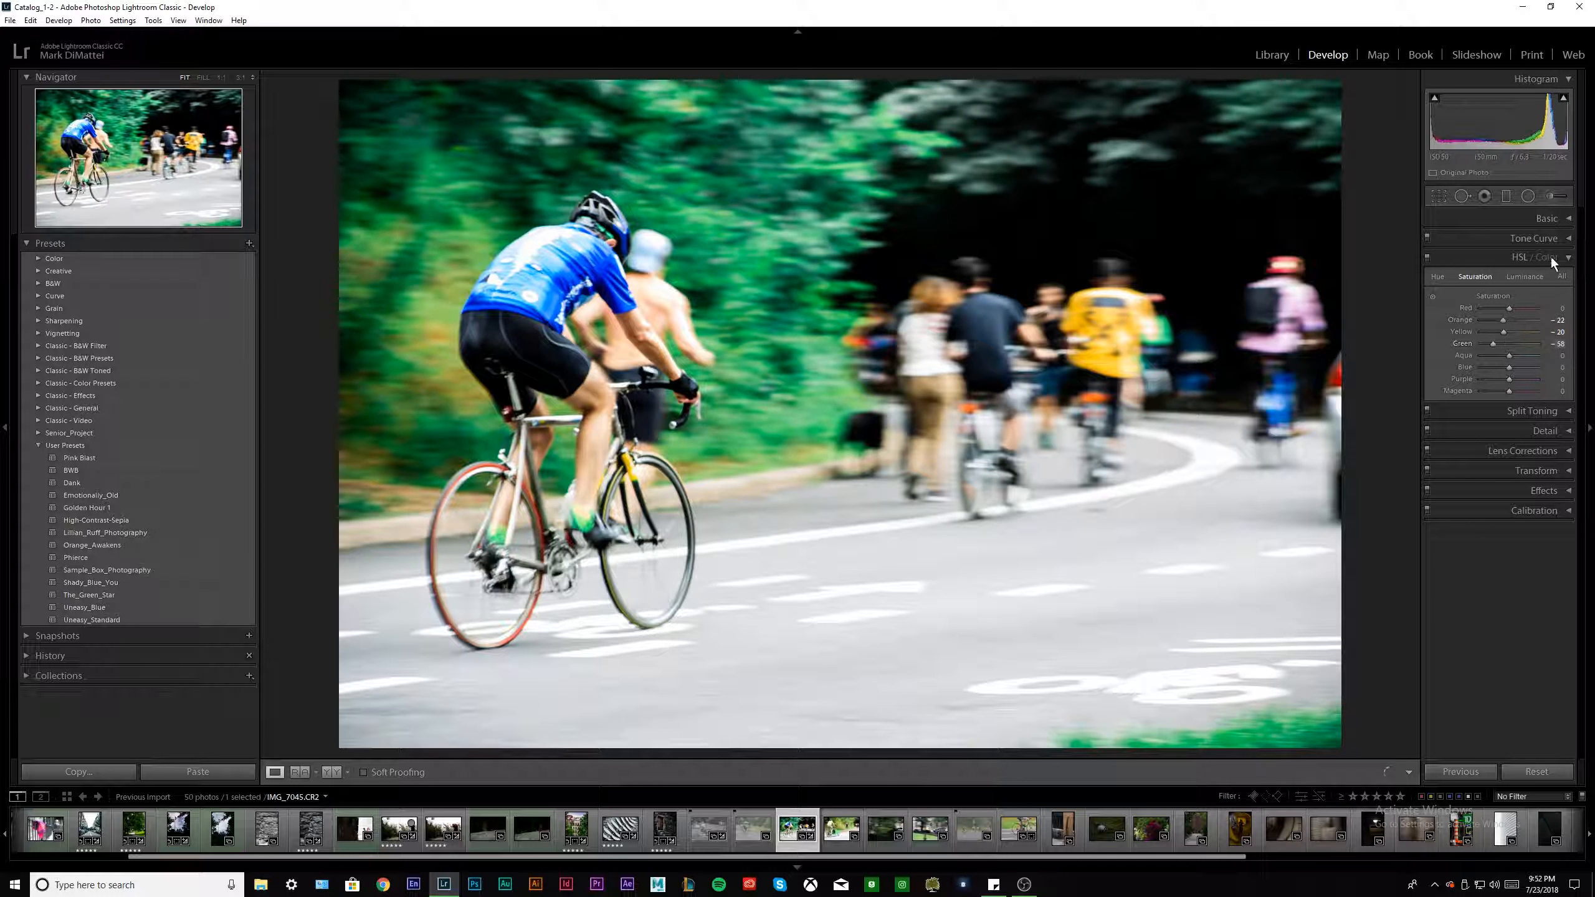
click(1569, 263)
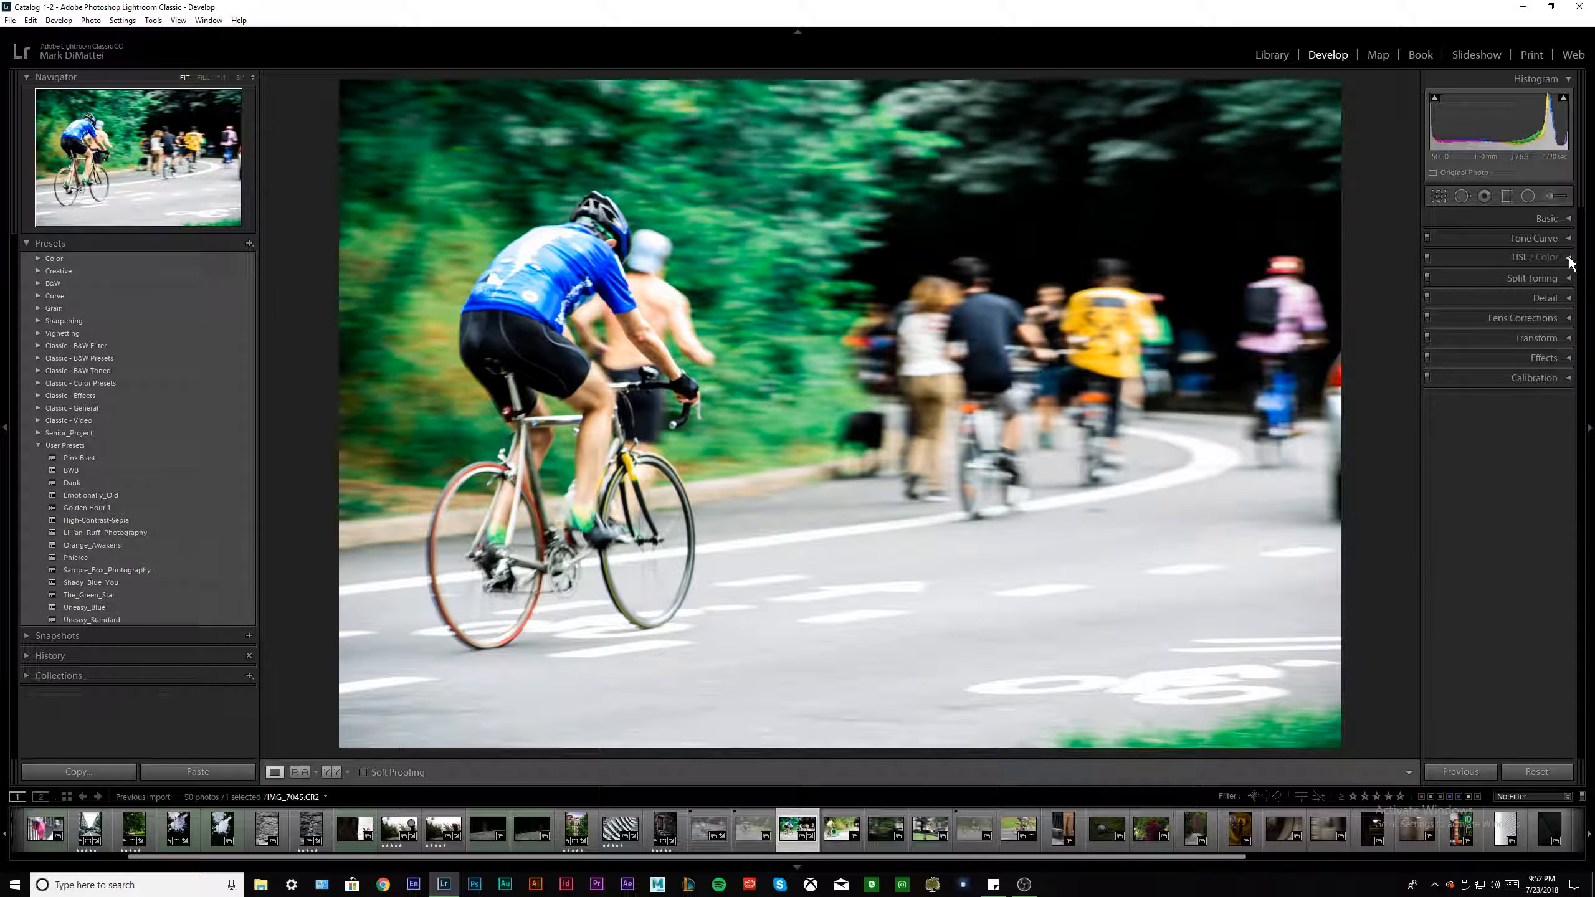
Split-tone the cyclist photo's highlights with orange hue 37 and saturation 31, and set the balance to -29.
click(1566, 301)
click(1567, 279)
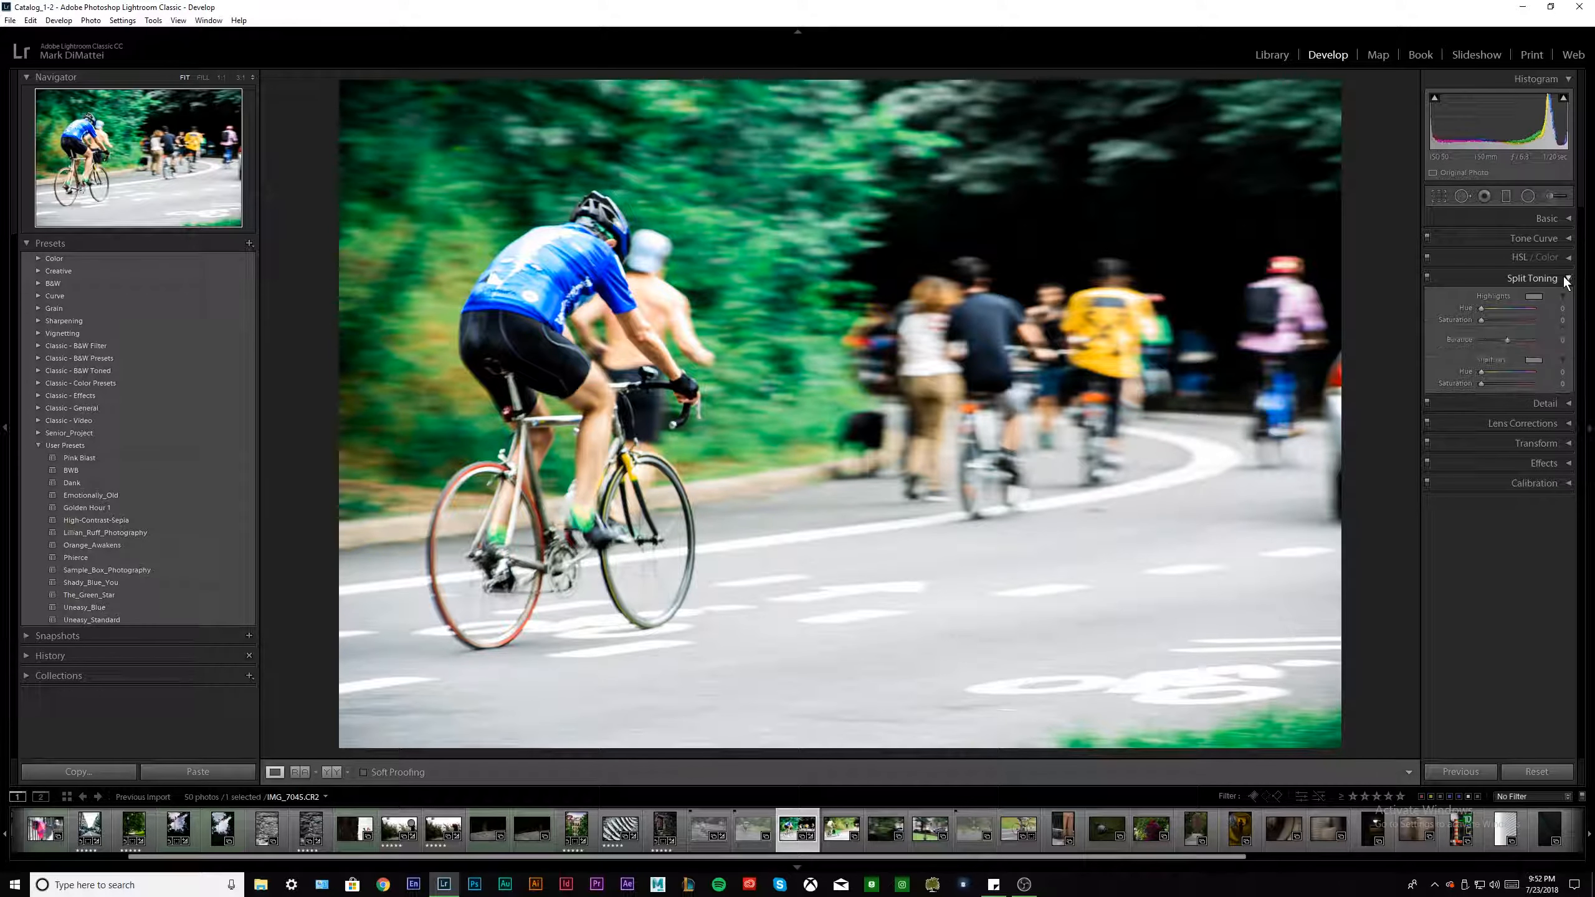
click(1534, 297)
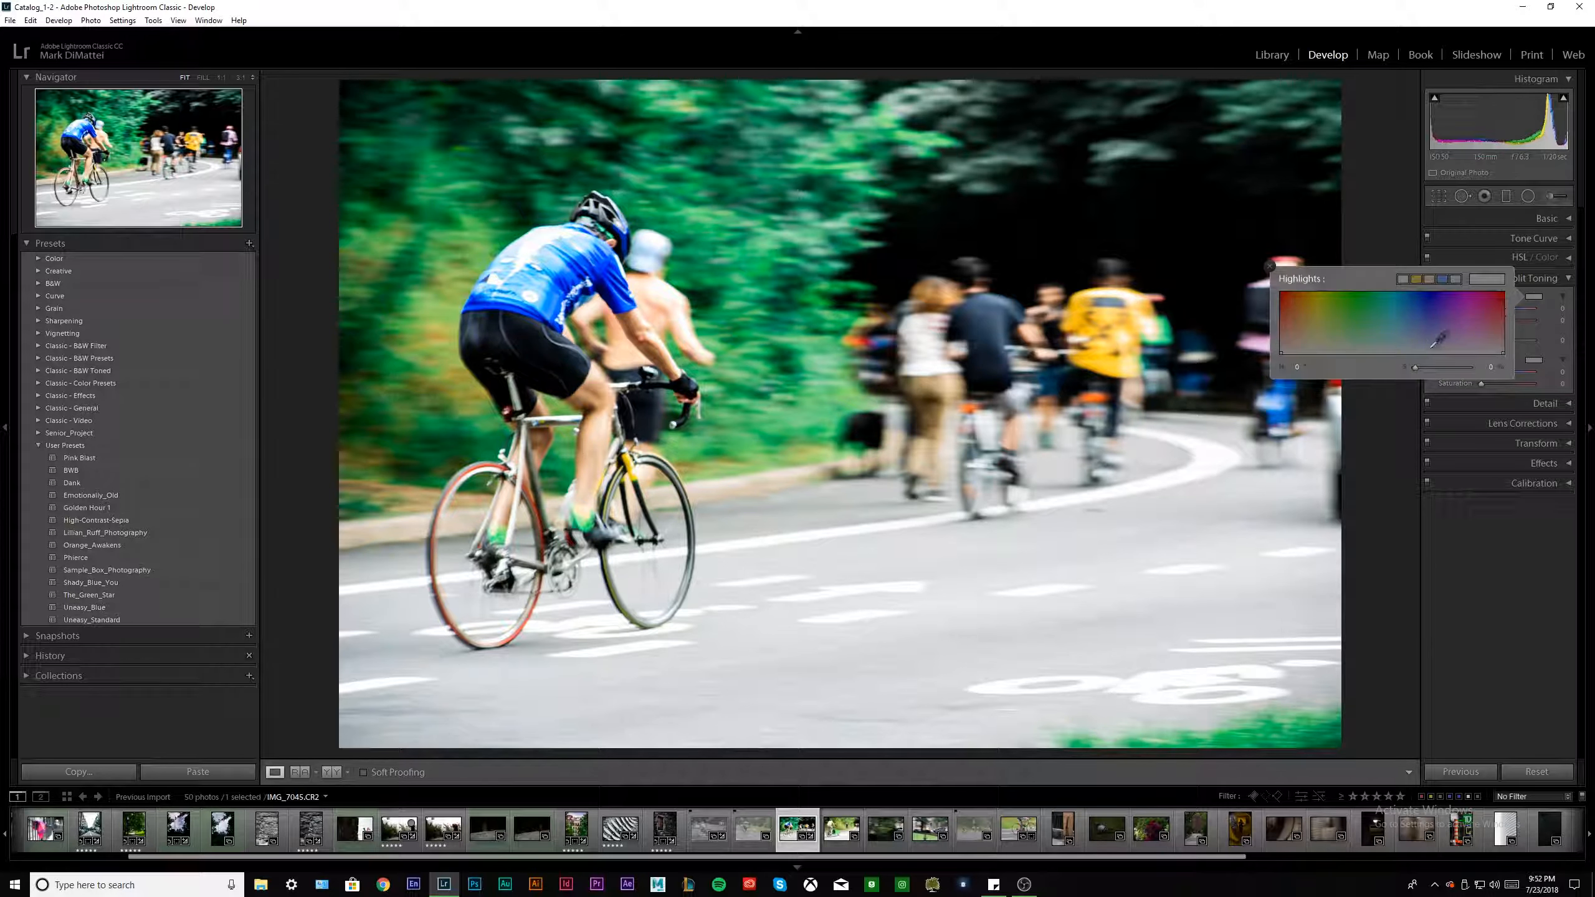
click(1303, 340)
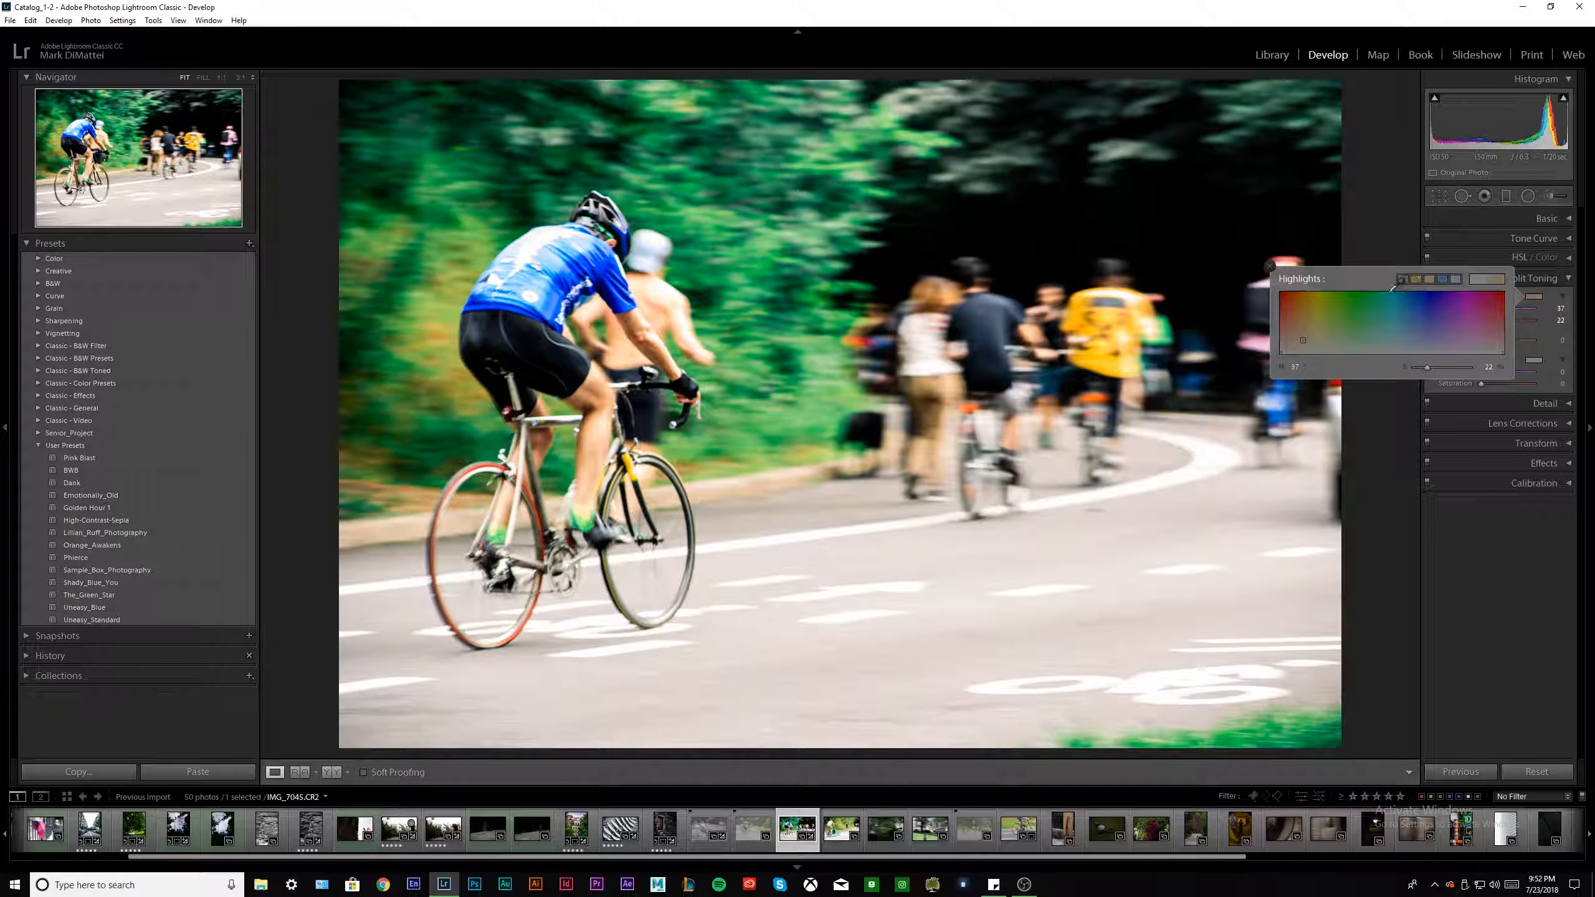
click(1274, 269)
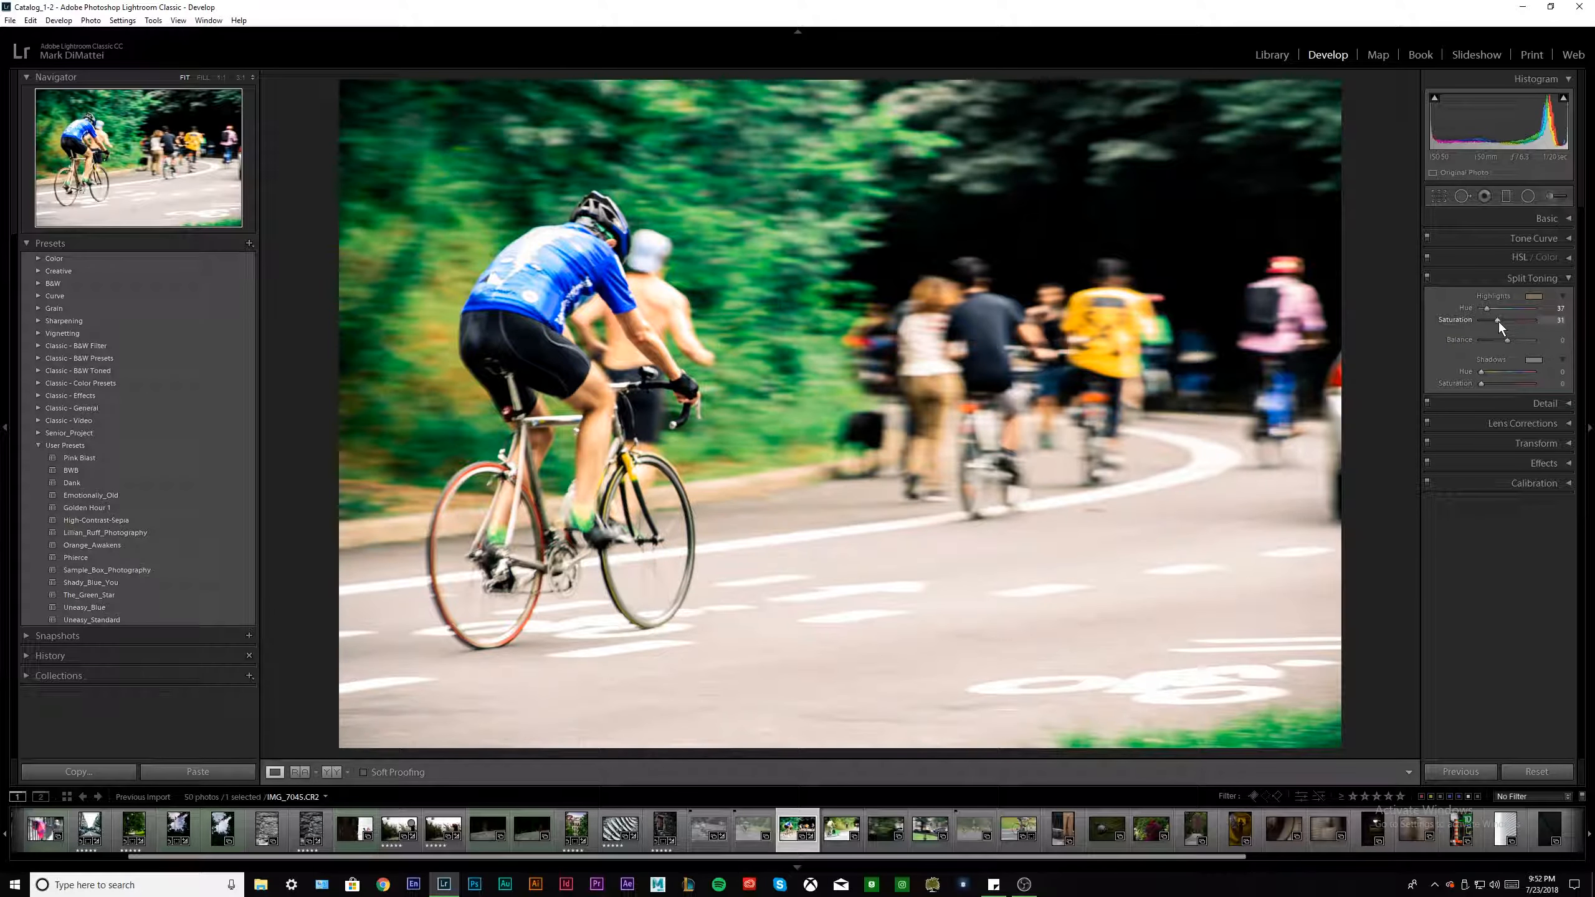
drag(1504, 343, 1500, 340)
Tint the cyclist photo's shadows a muted red with hue 0, and move on to the NYPD vehicle photo IMG_7050.
click(1532, 361)
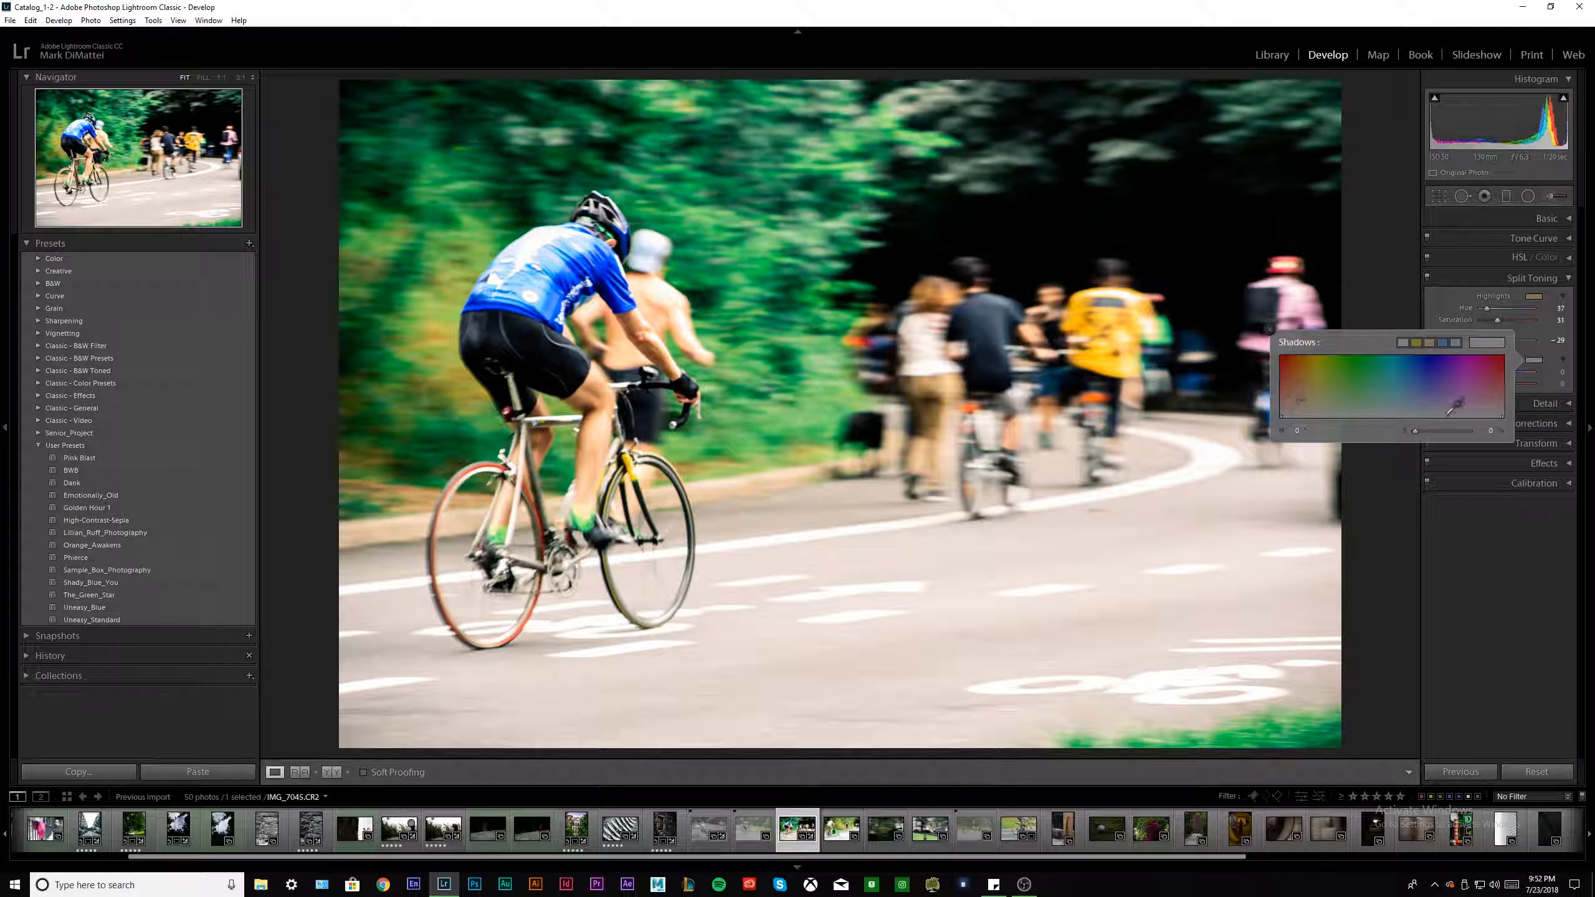
drag(1503, 395, 1511, 402)
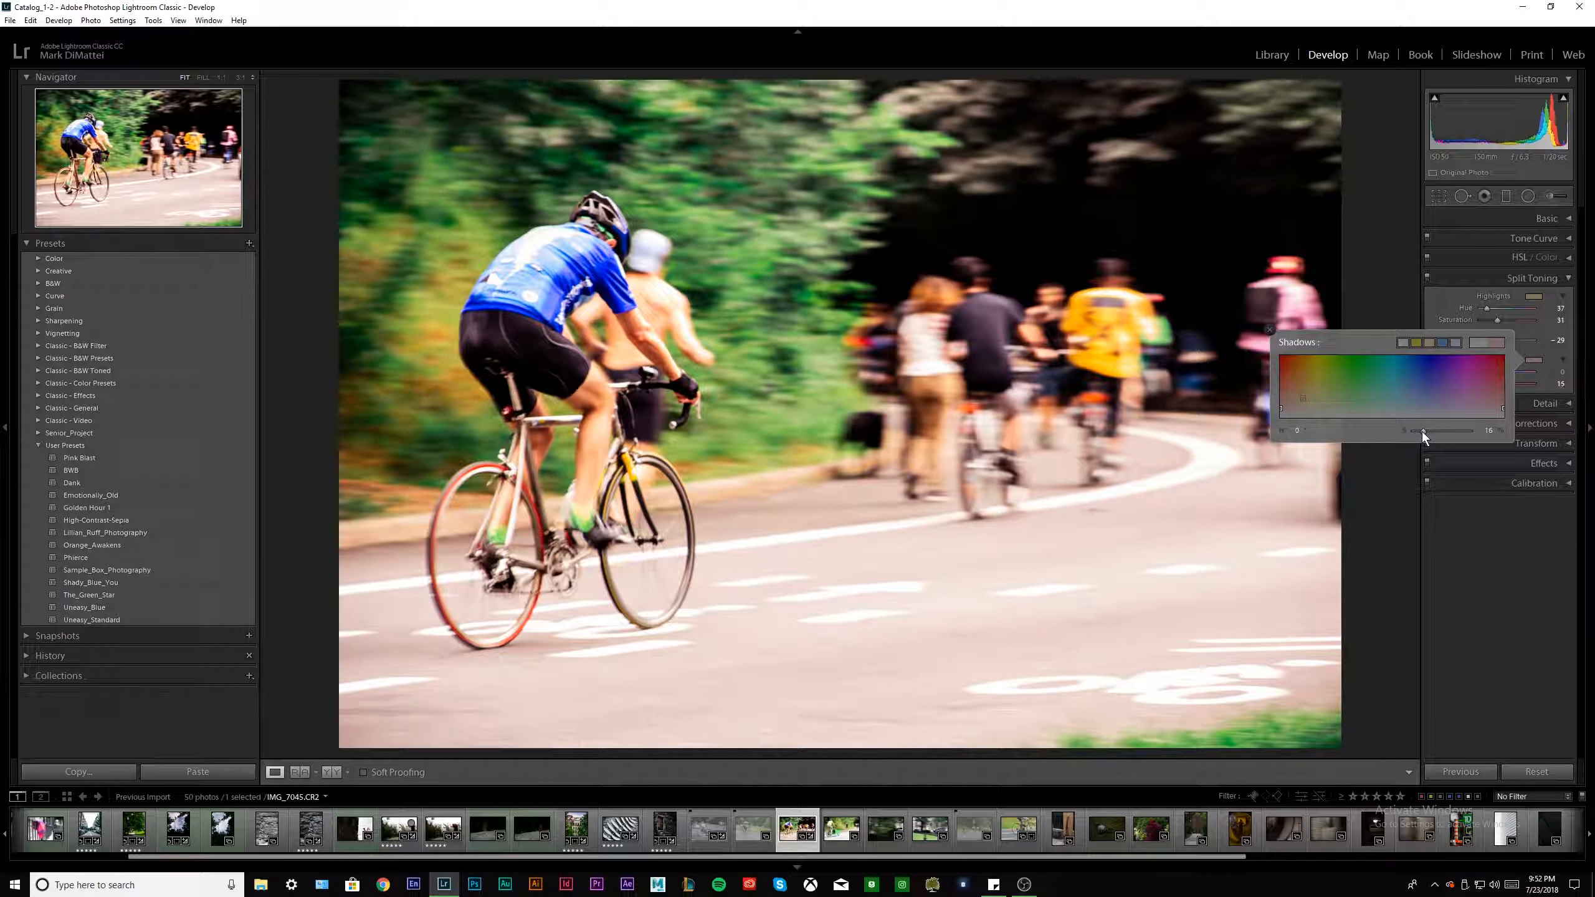
click(1269, 328)
key(Right)
key(Right)
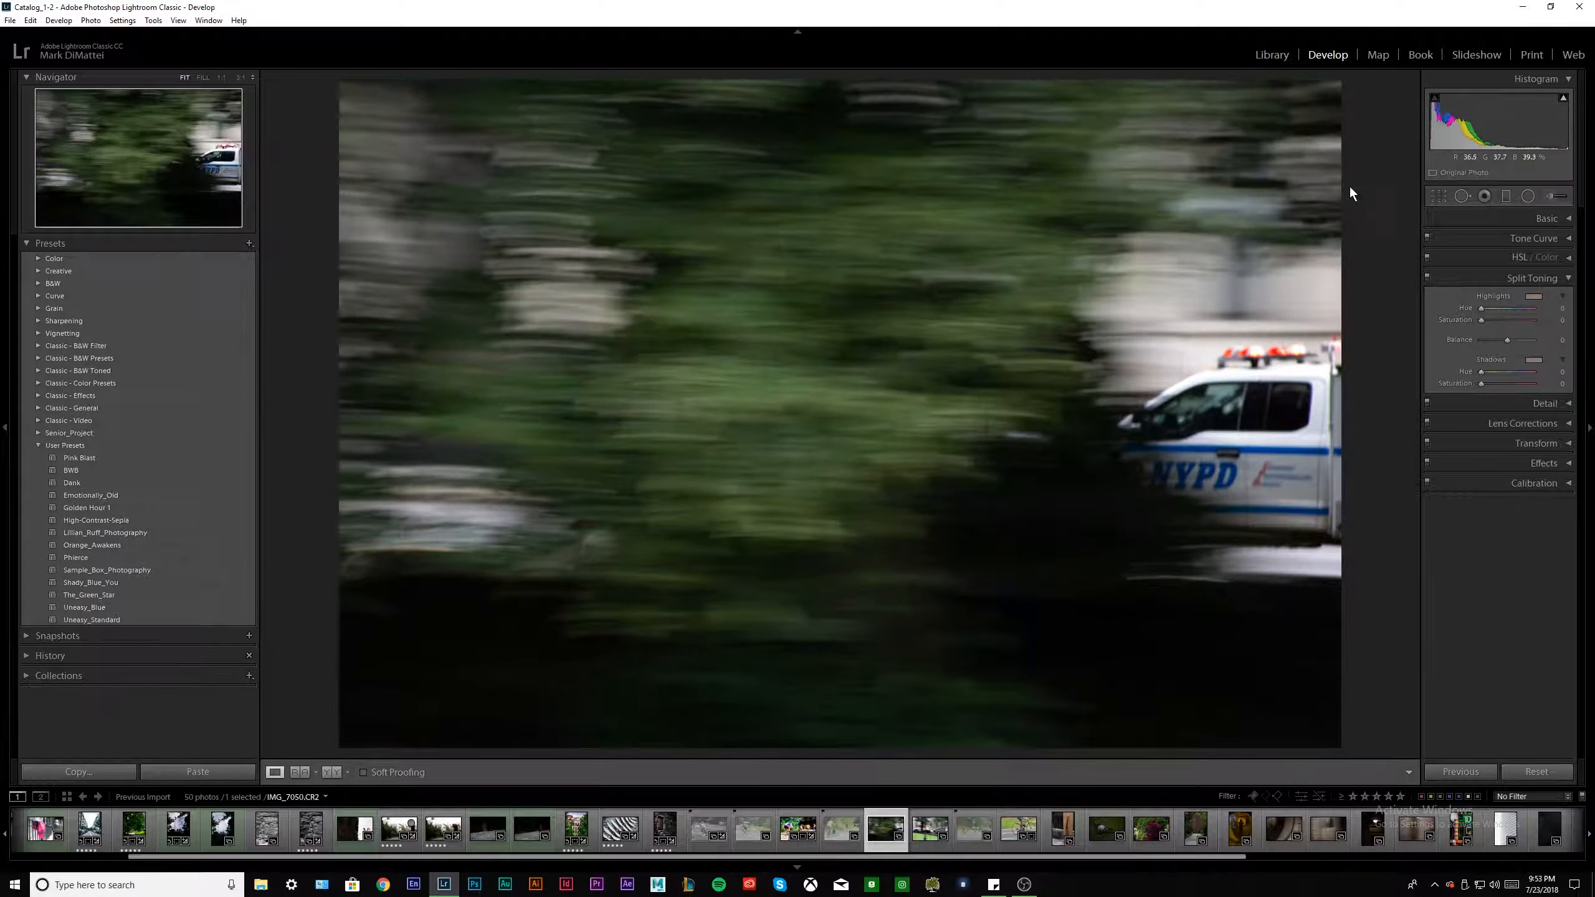
Crop the NYPD vehicle photo tighter, cutting away the blurred foliage on its left side in two passes.
click(1439, 196)
drag(352, 415, 474, 422)
key(Return)
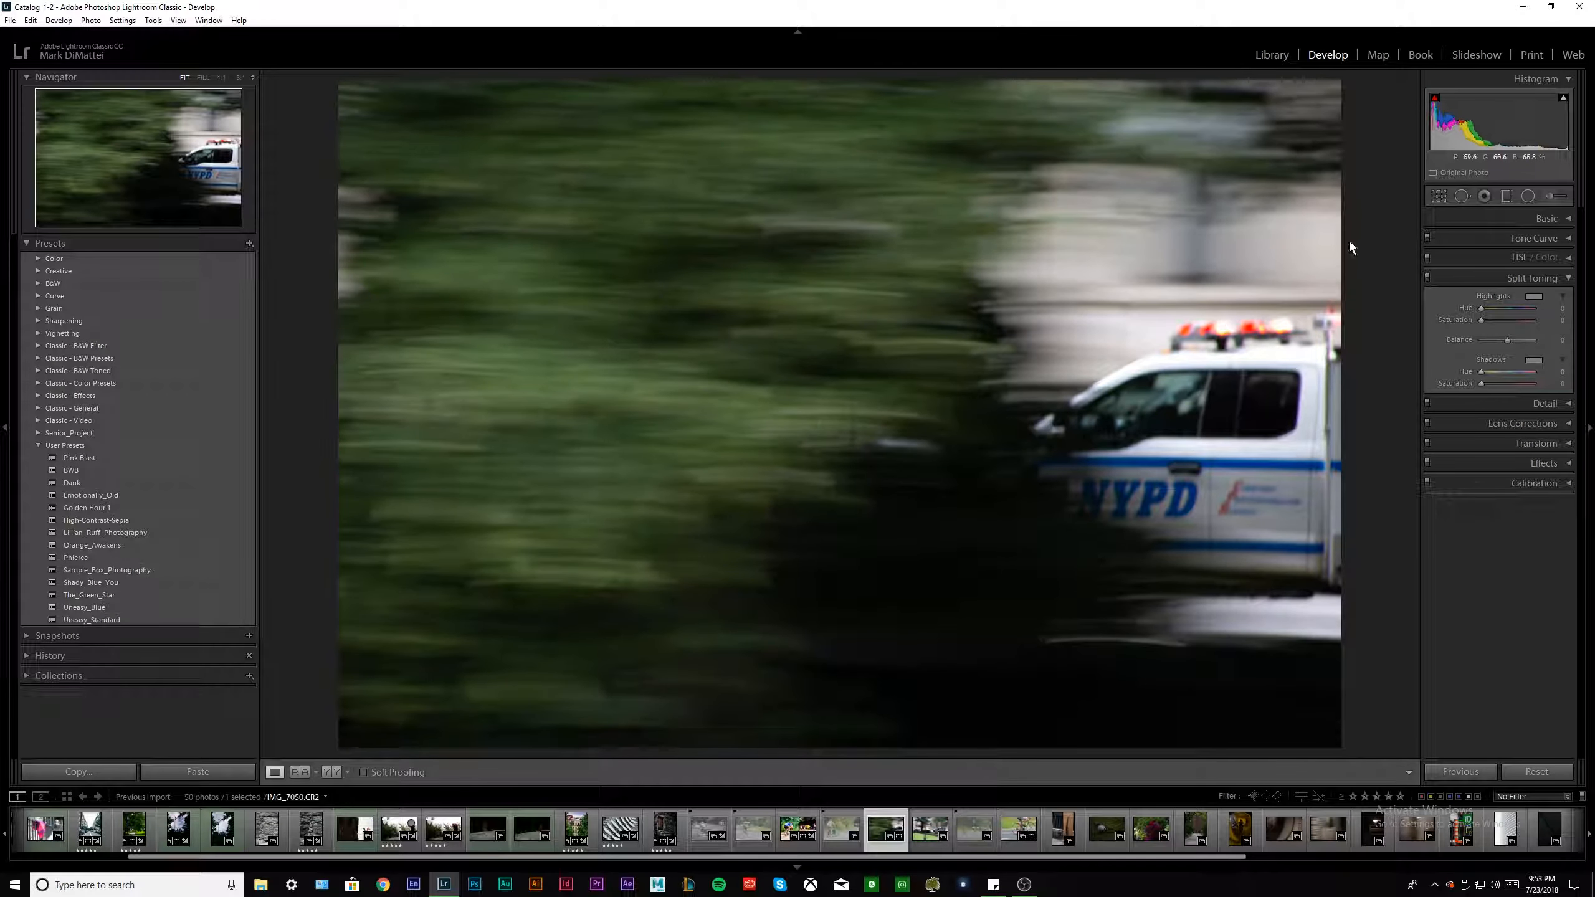
click(1440, 195)
drag(476, 428, 499, 428)
key(Return)
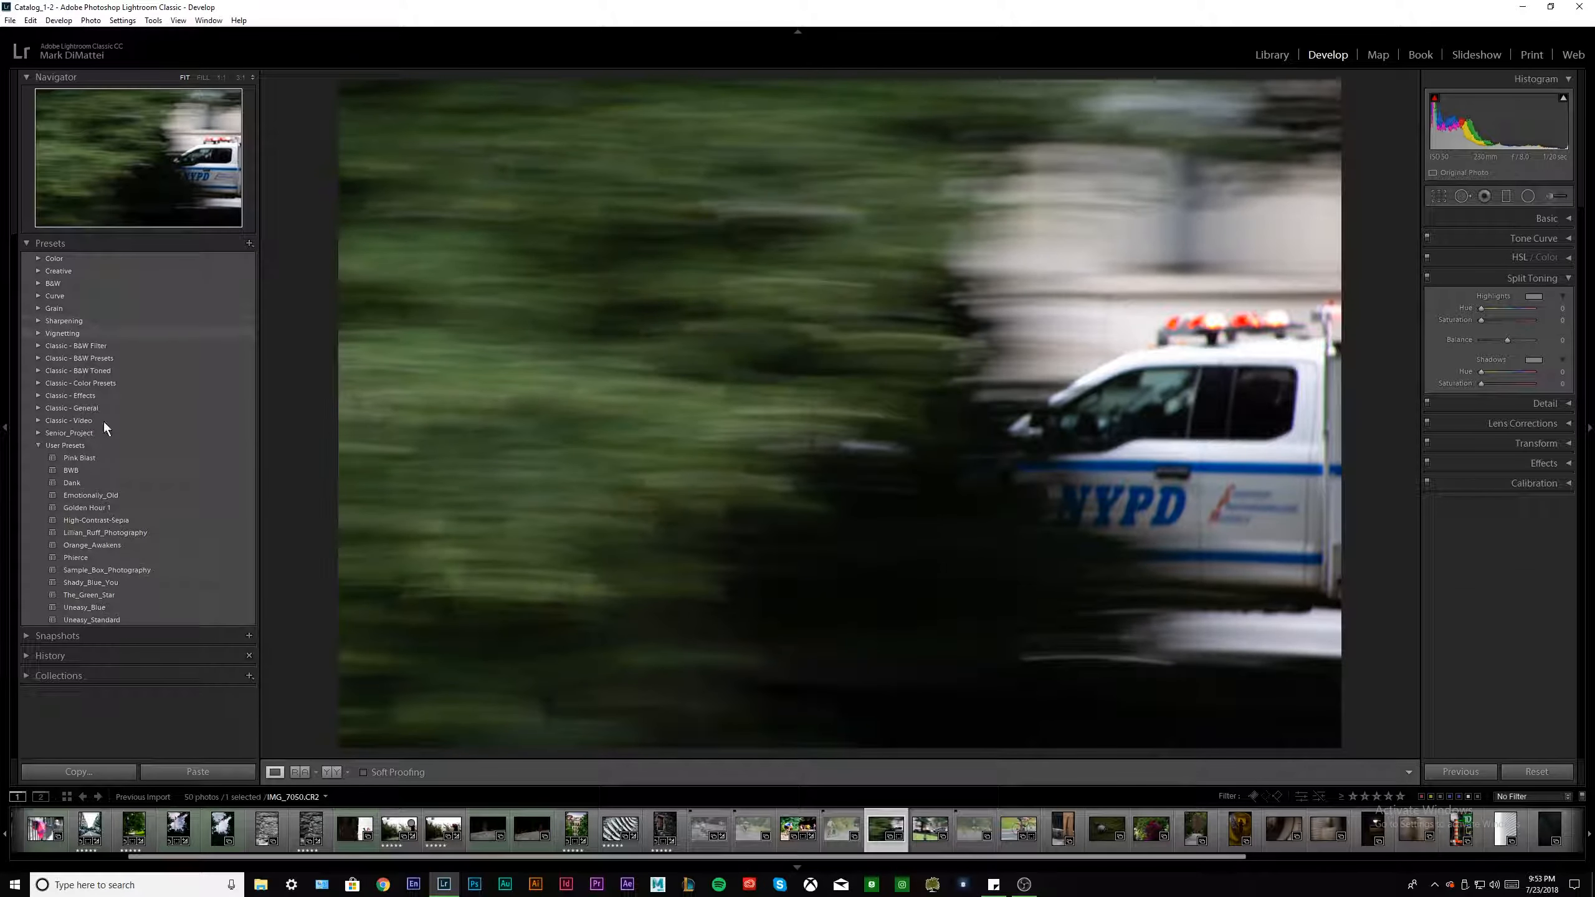
Apply the High-Contrast-Sepia preset to the NYPD photo after trying BWB, and set a star rating for it together with cyclist photo IMG_7045.
click(74, 471)
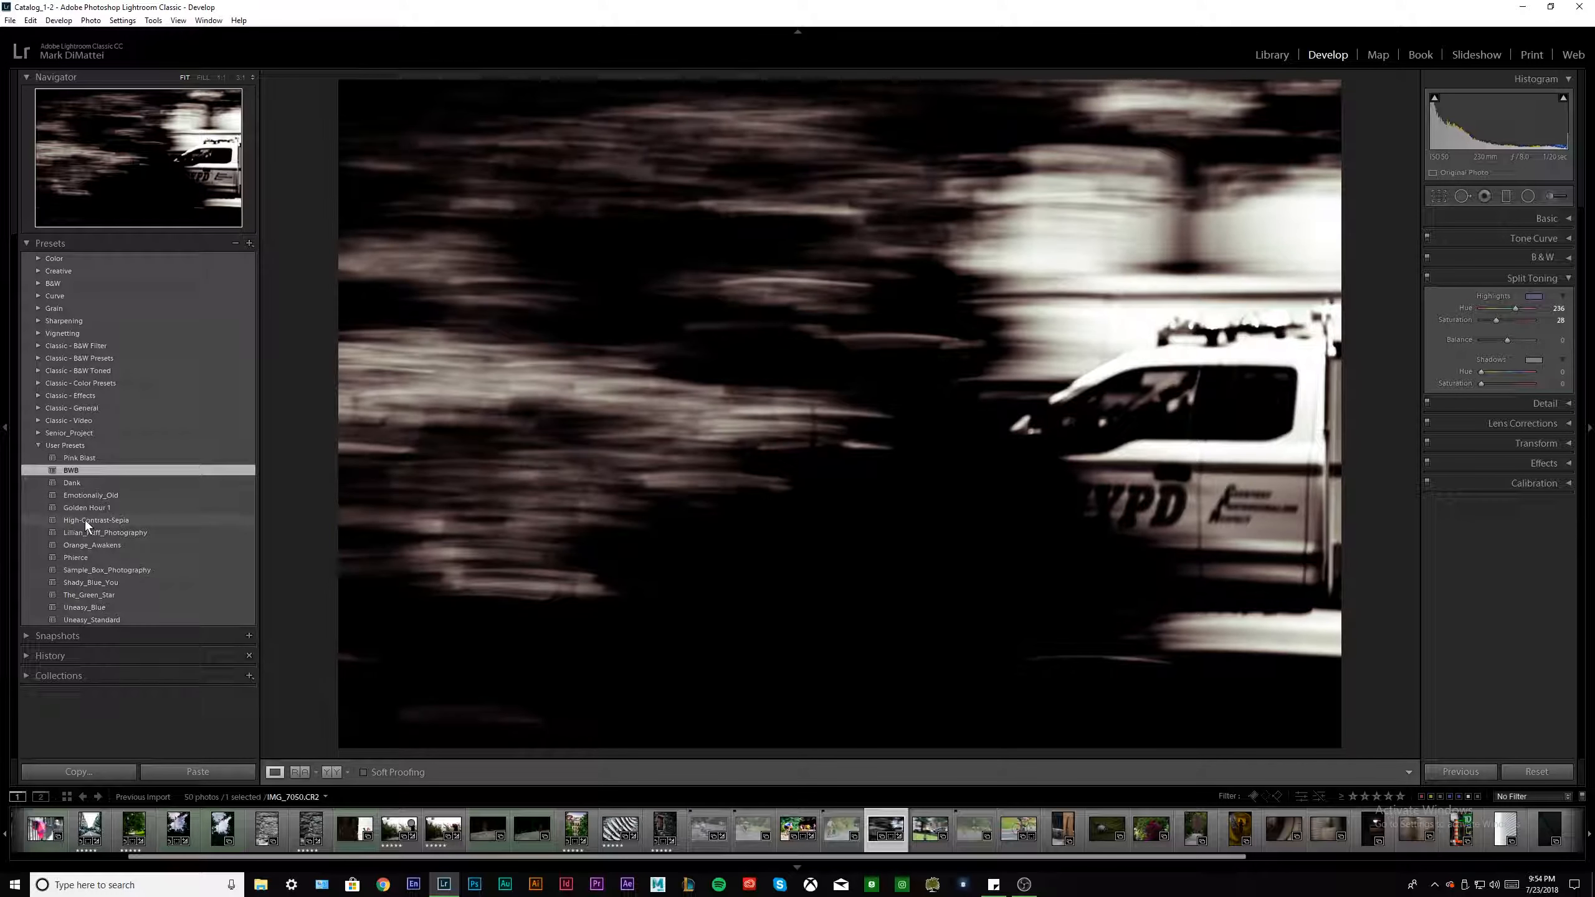
click(85, 519)
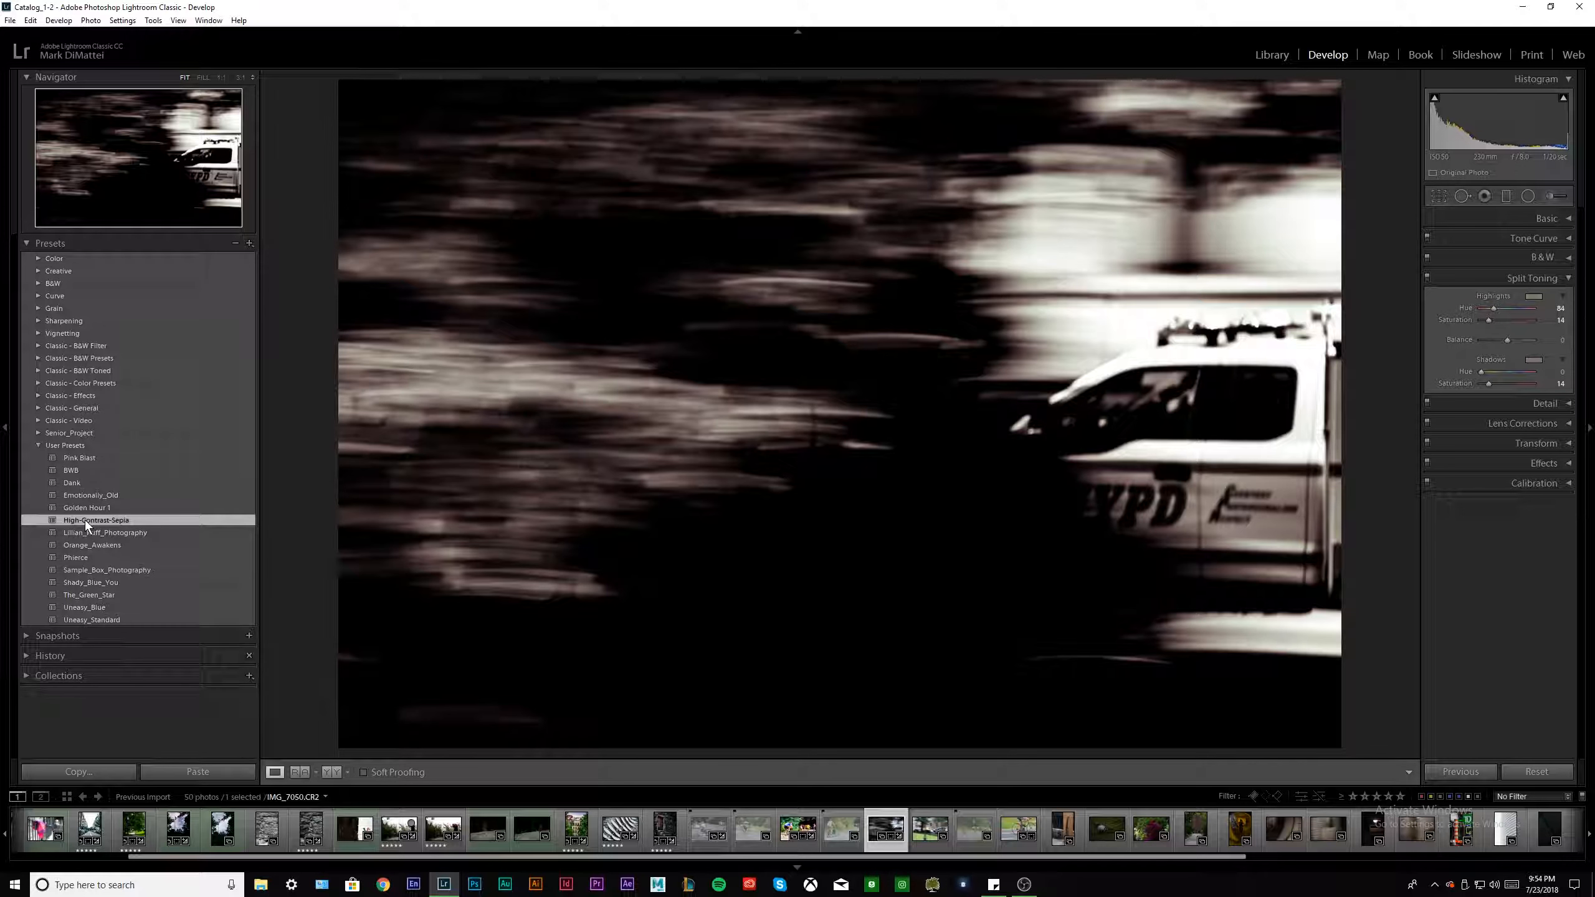
ctrl+click(796, 827)
right_click(795, 822)
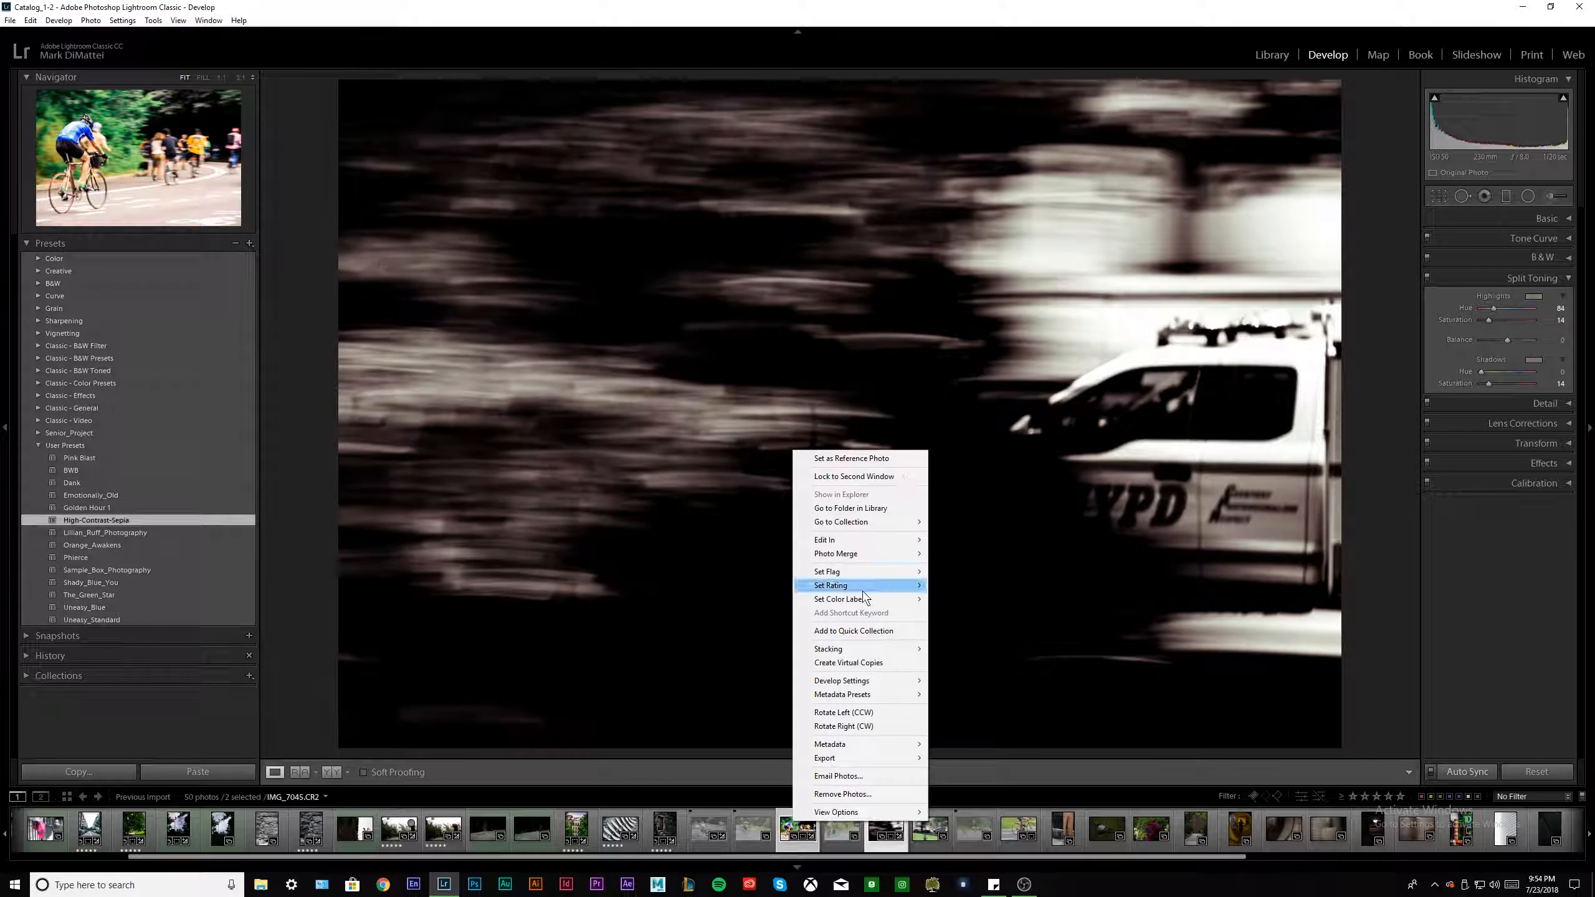
mouse_move(863, 587)
click(987, 656)
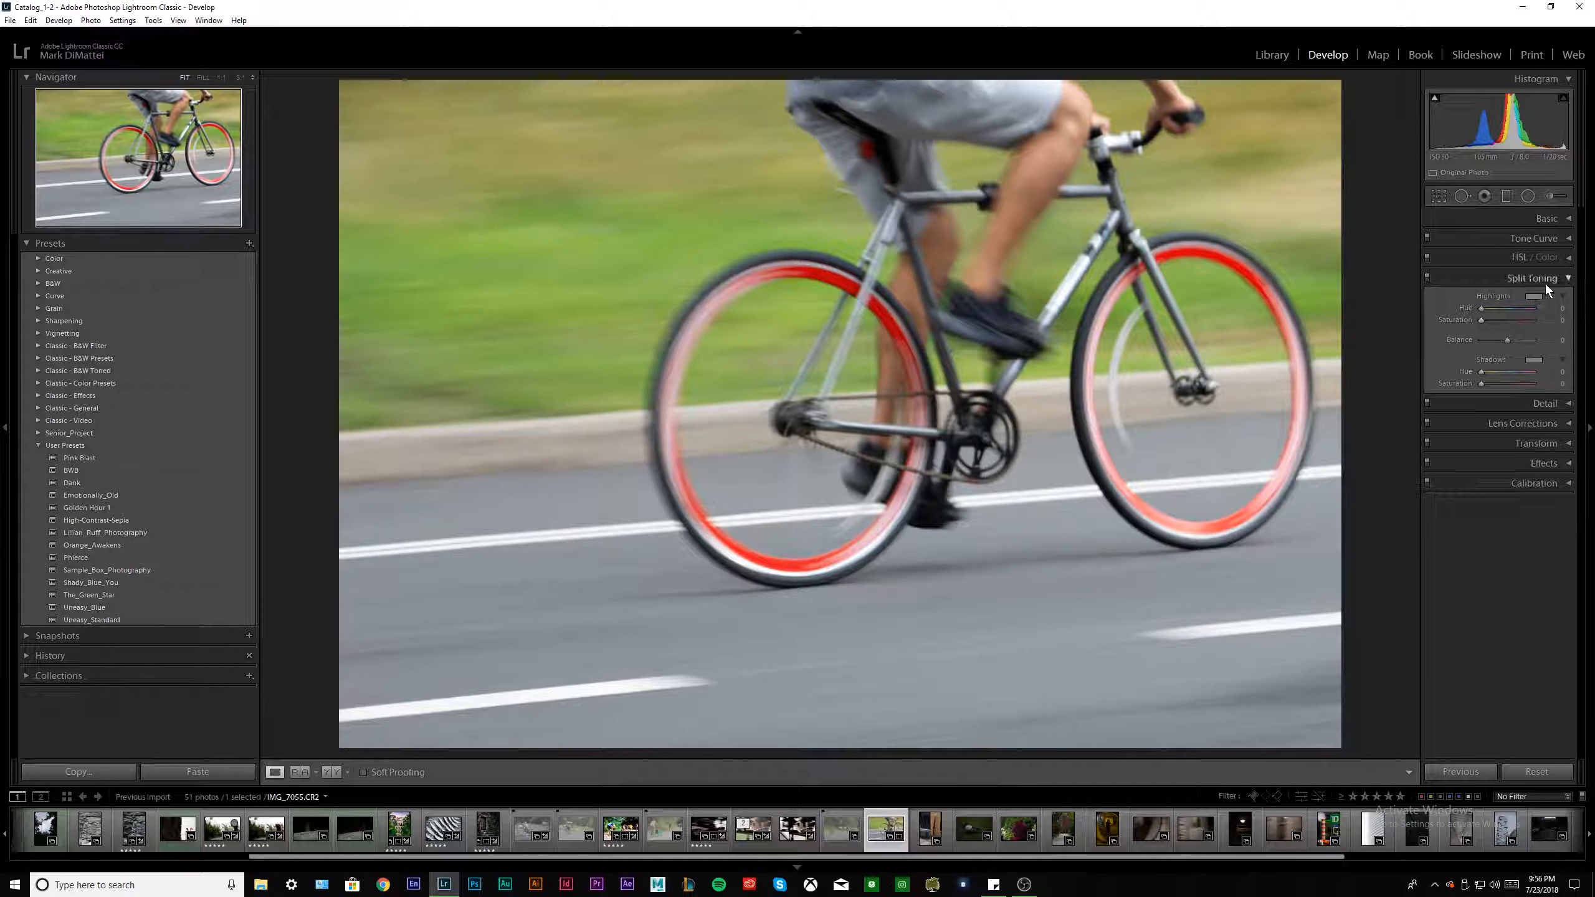
Set the red-wheeled bicycle photo's contrast to +38, highlights +26, shadows -43, whites +29, blacks -45, clarity +55 and vibrance +10.
click(1545, 281)
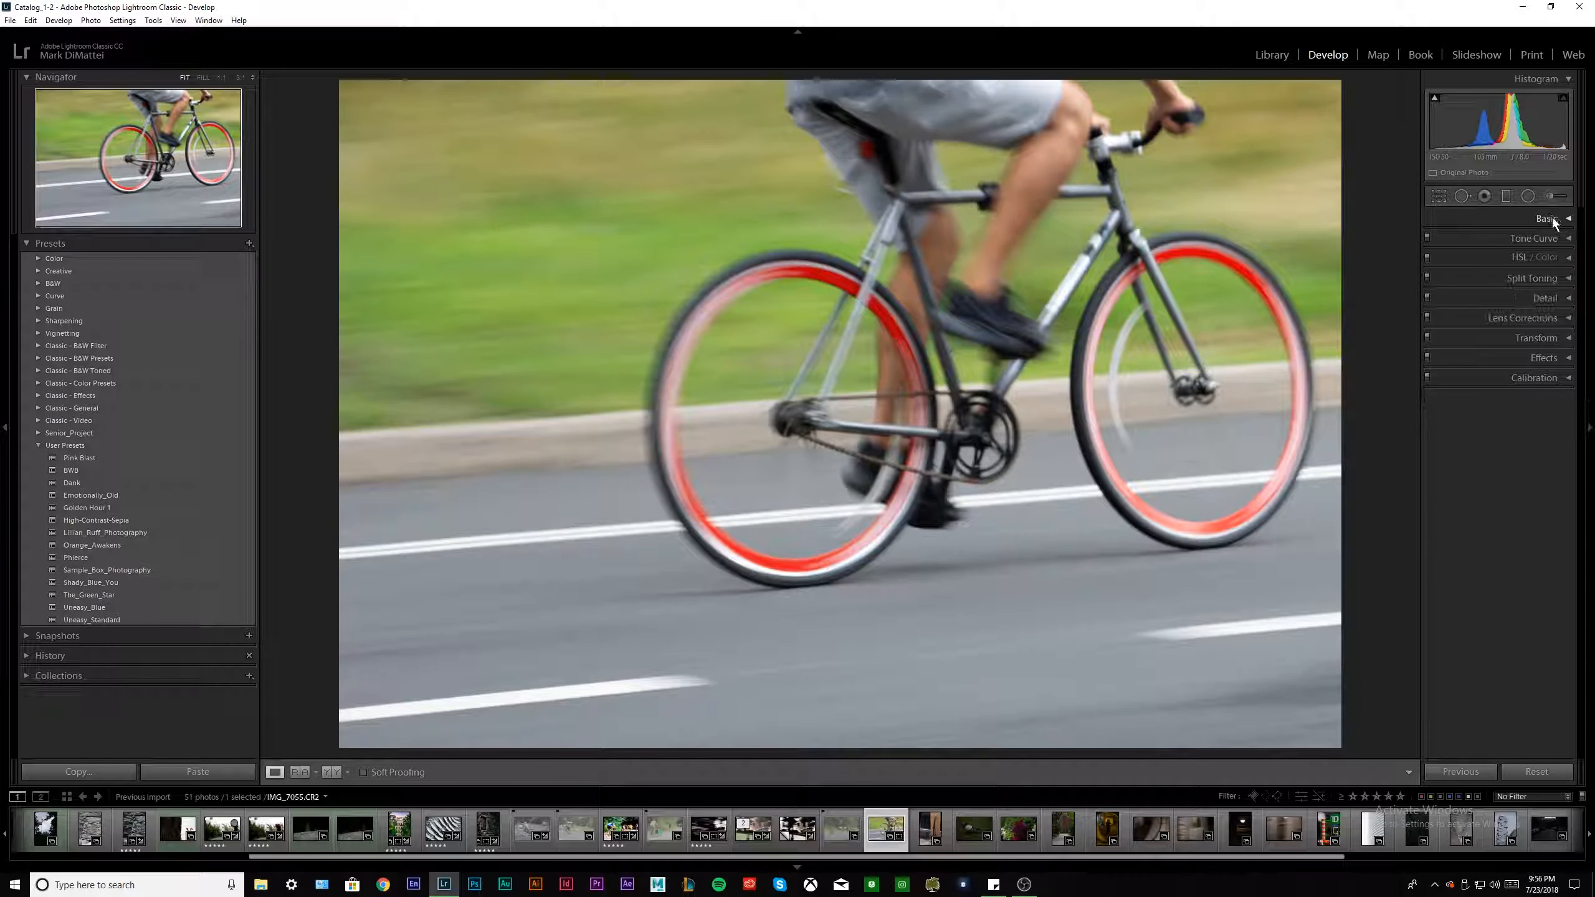
click(1553, 217)
click(1518, 478)
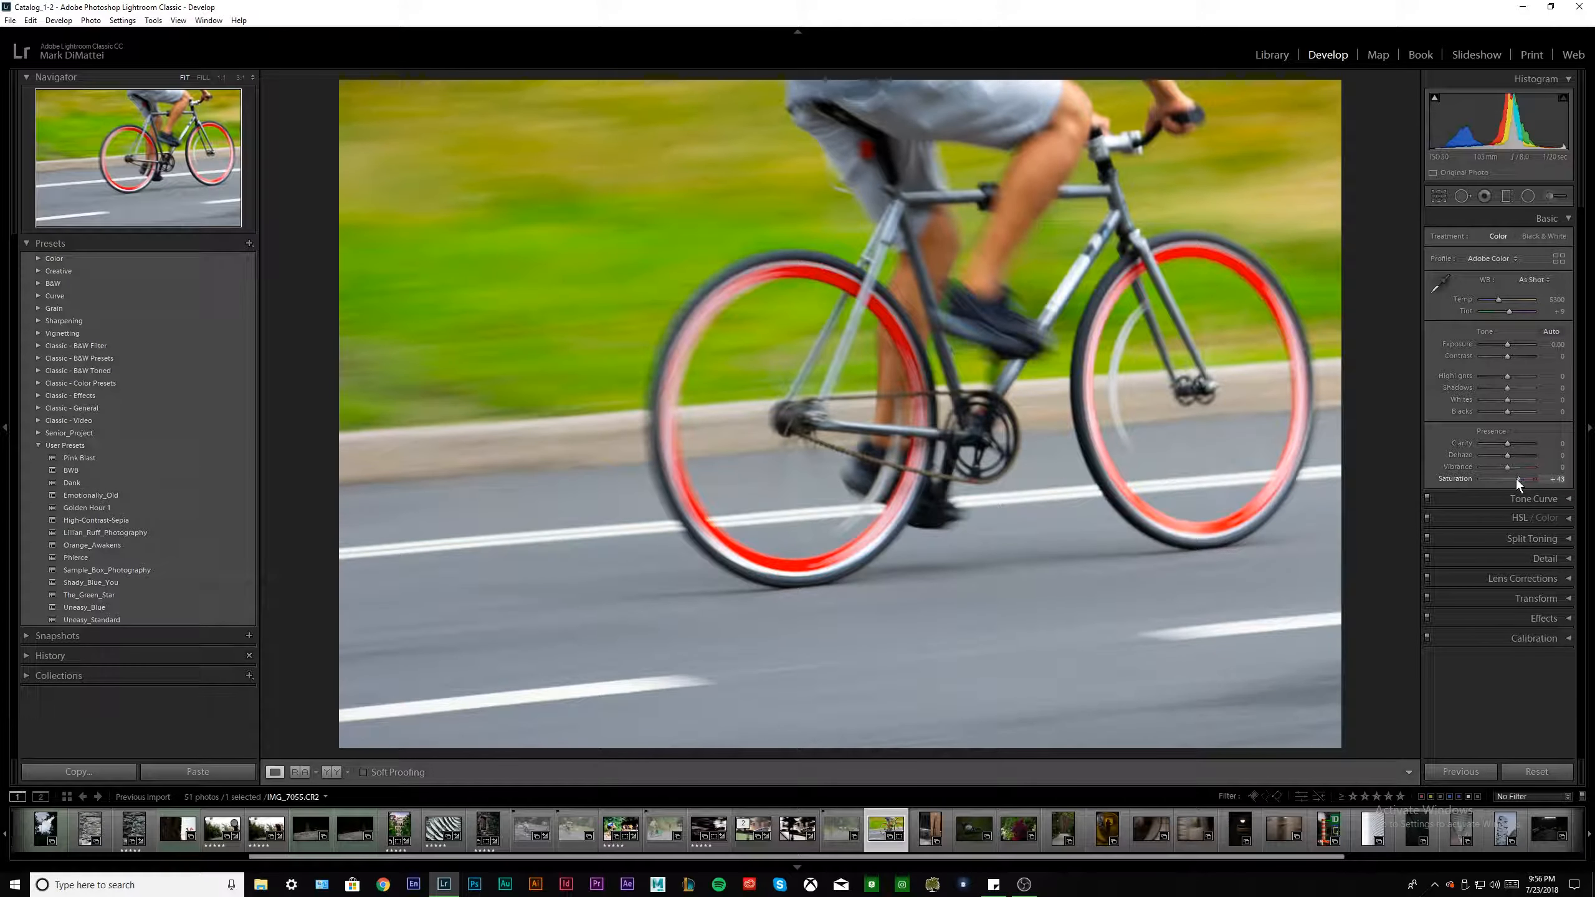
double_click(1515, 478)
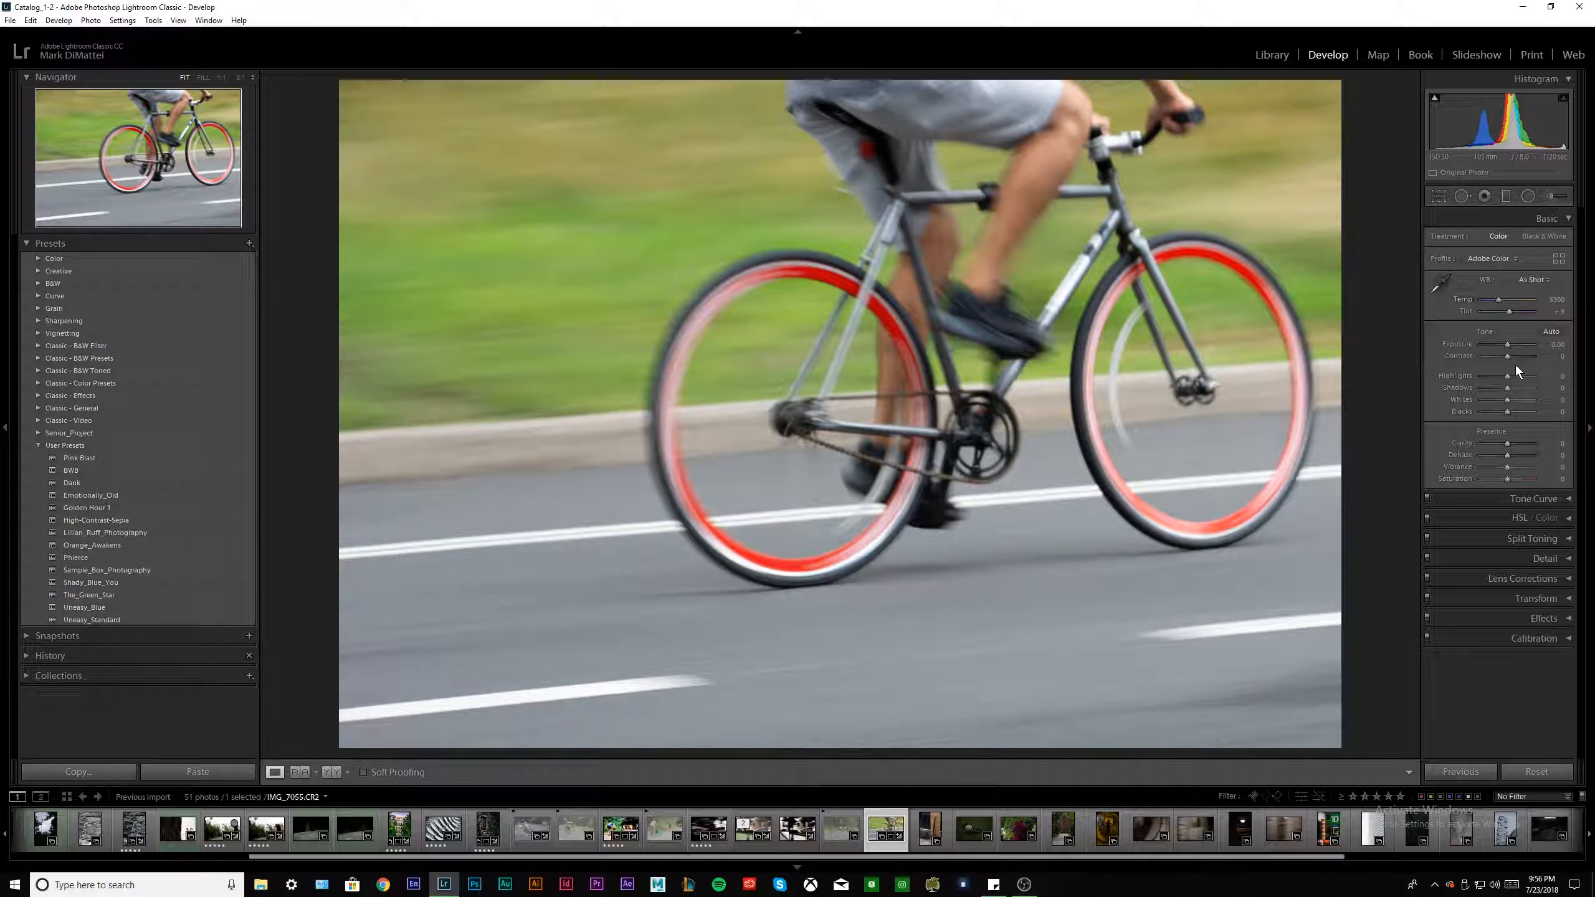
click(1518, 356)
drag(1508, 376, 1510, 466)
double_click(1462, 481)
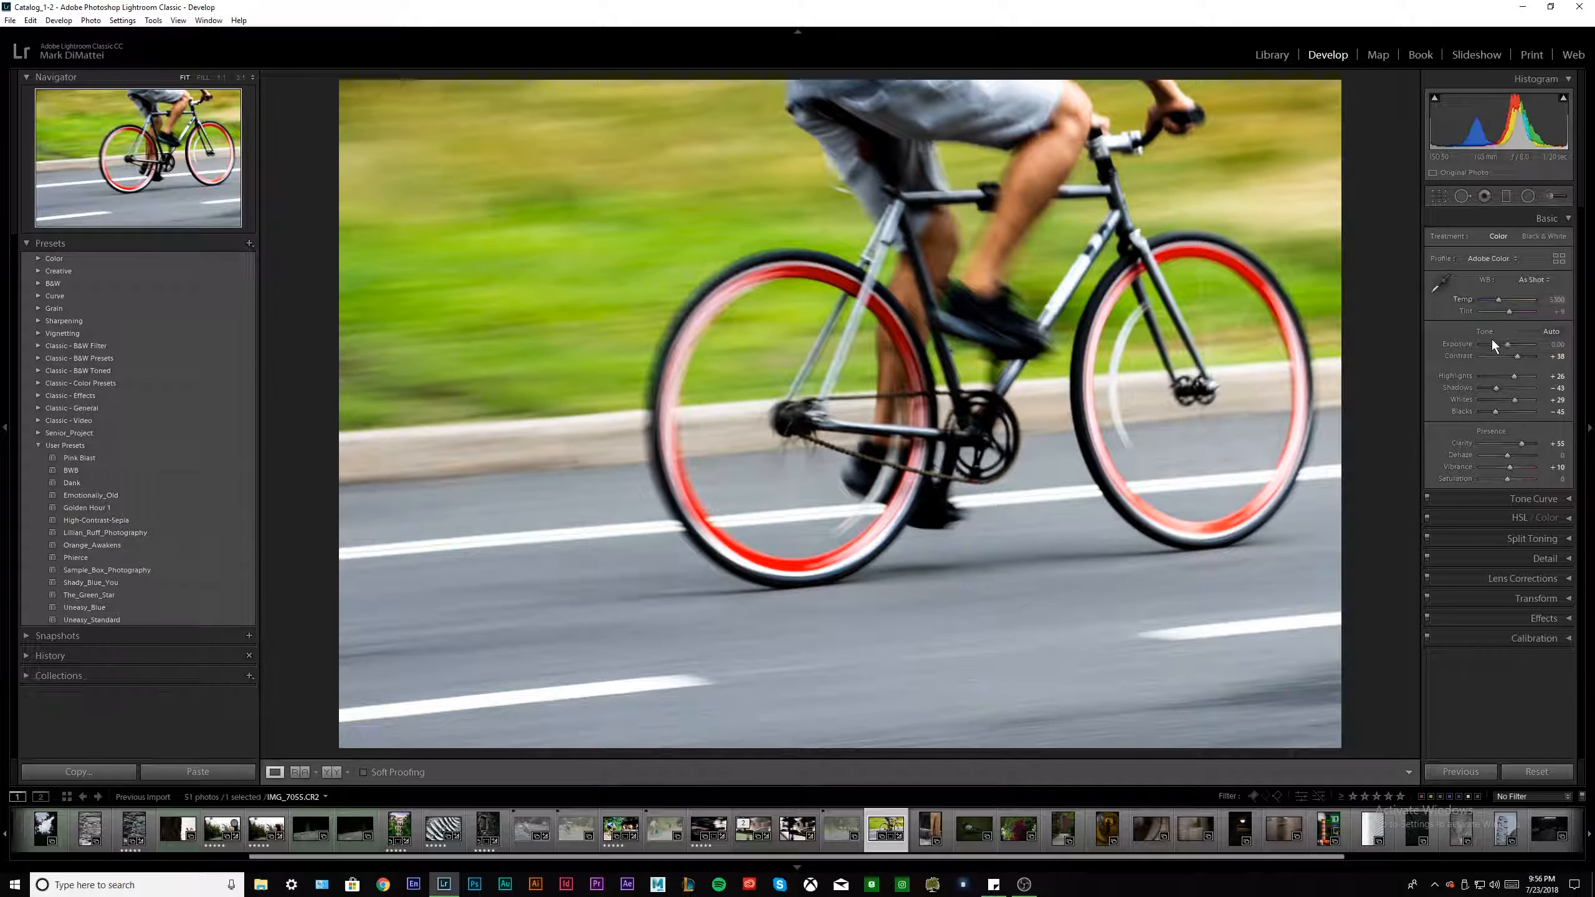
click(1559, 218)
Steepen the bicycle photo's tone curve slightly by lowering the shadows and raising the lights.
click(1565, 240)
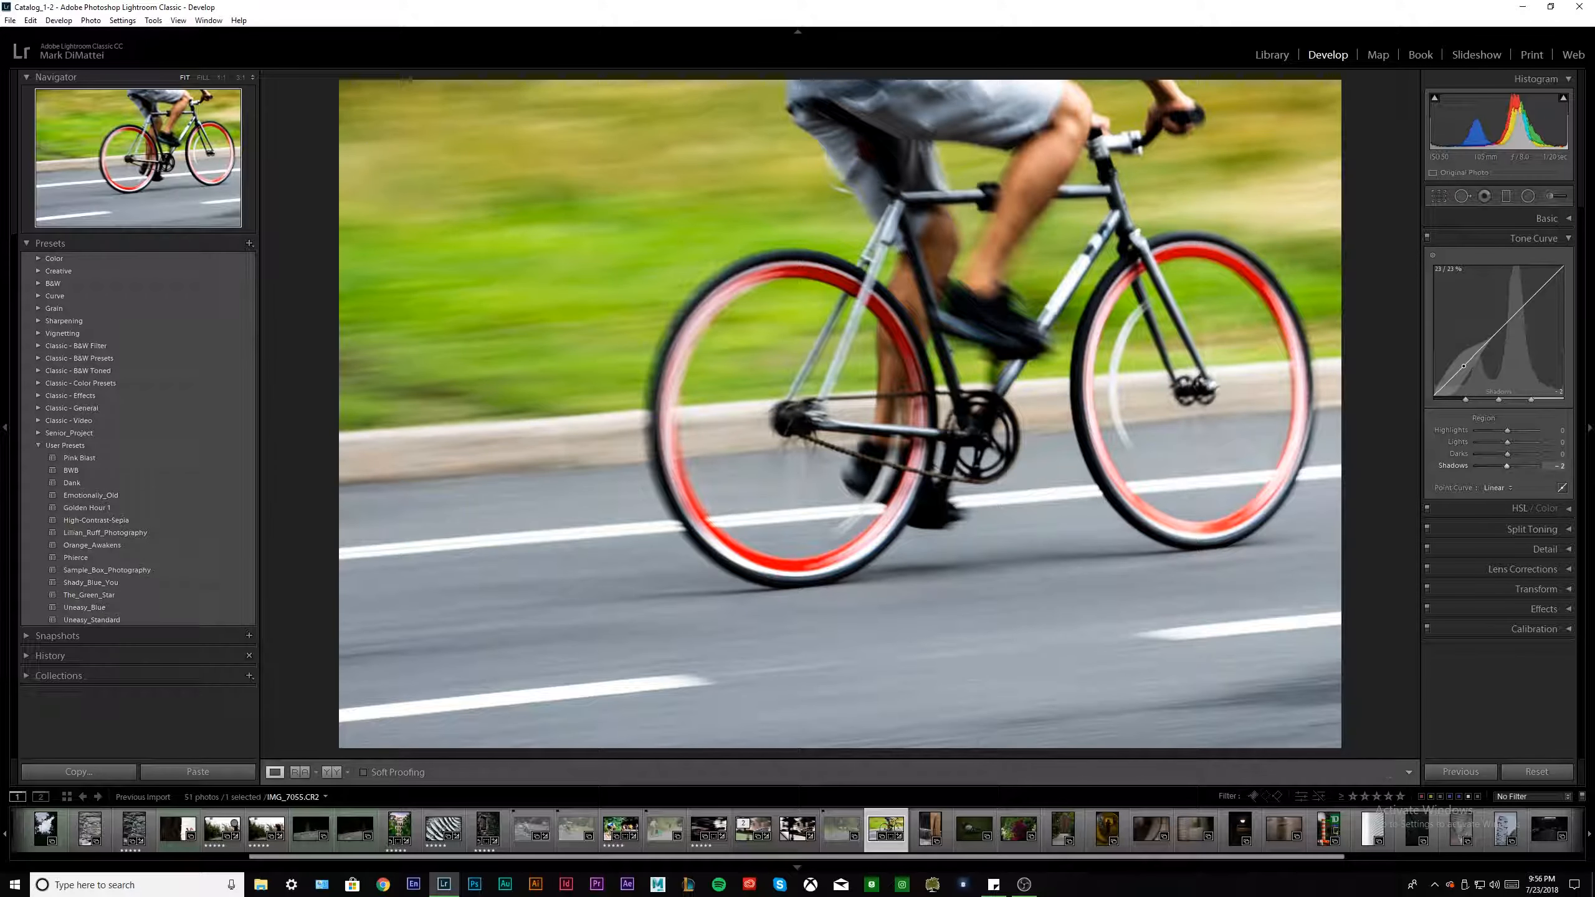
drag(1537, 308, 1534, 302)
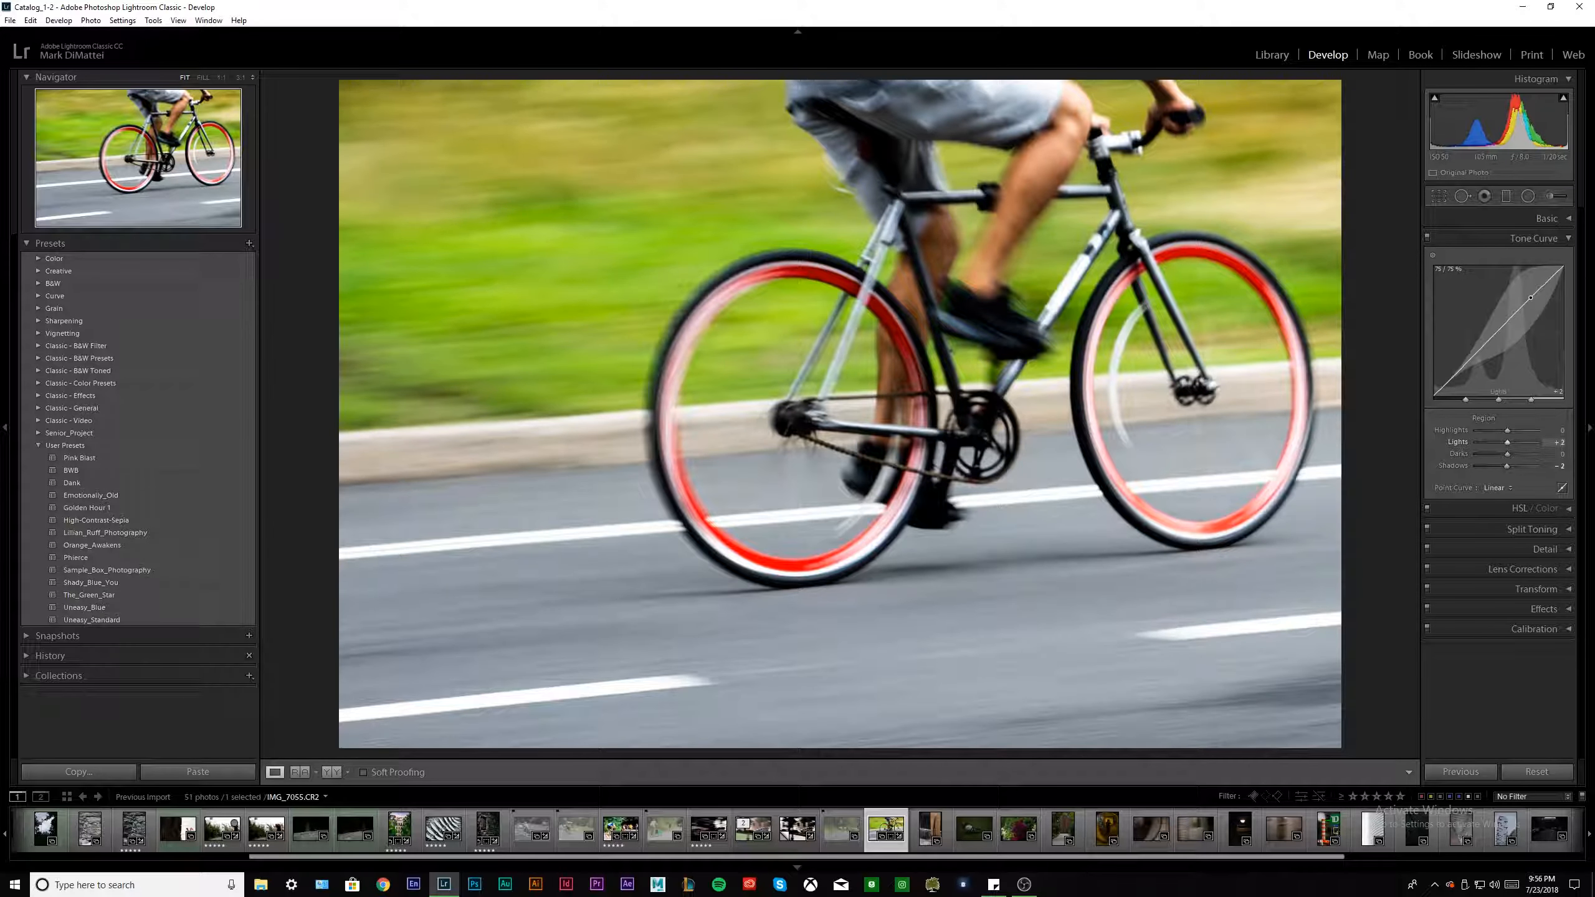
click(1549, 240)
Set the HSL saturation to red +60, orange -24, yellow -40, green +40, aqua +22 and blue +44, and reduce purple and magenta.
click(1558, 258)
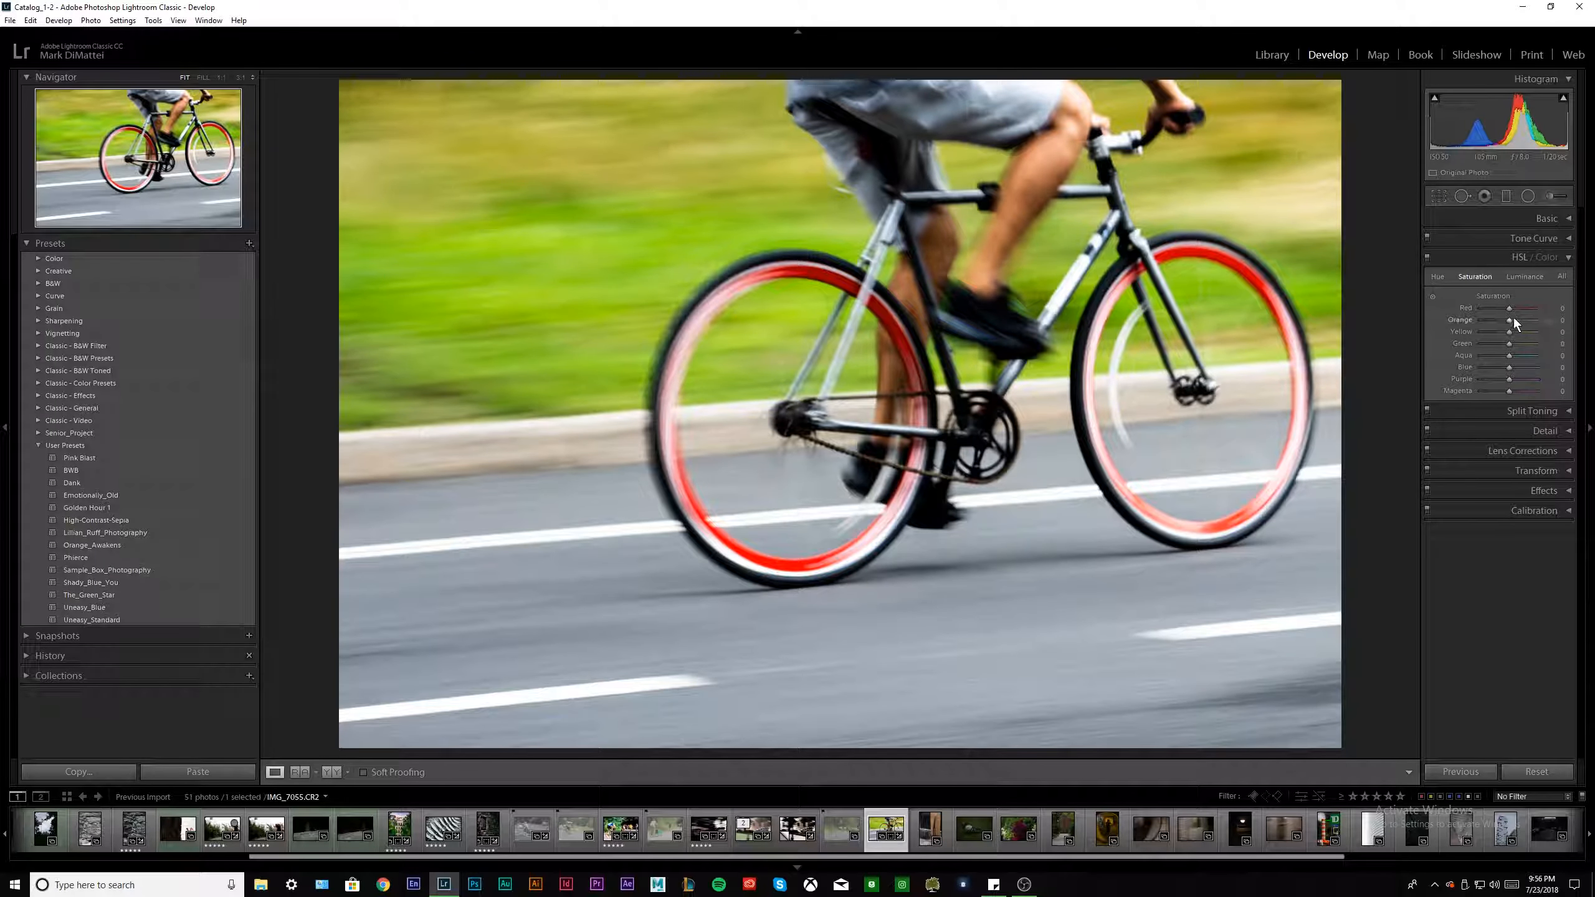
click(1526, 308)
click(1520, 320)
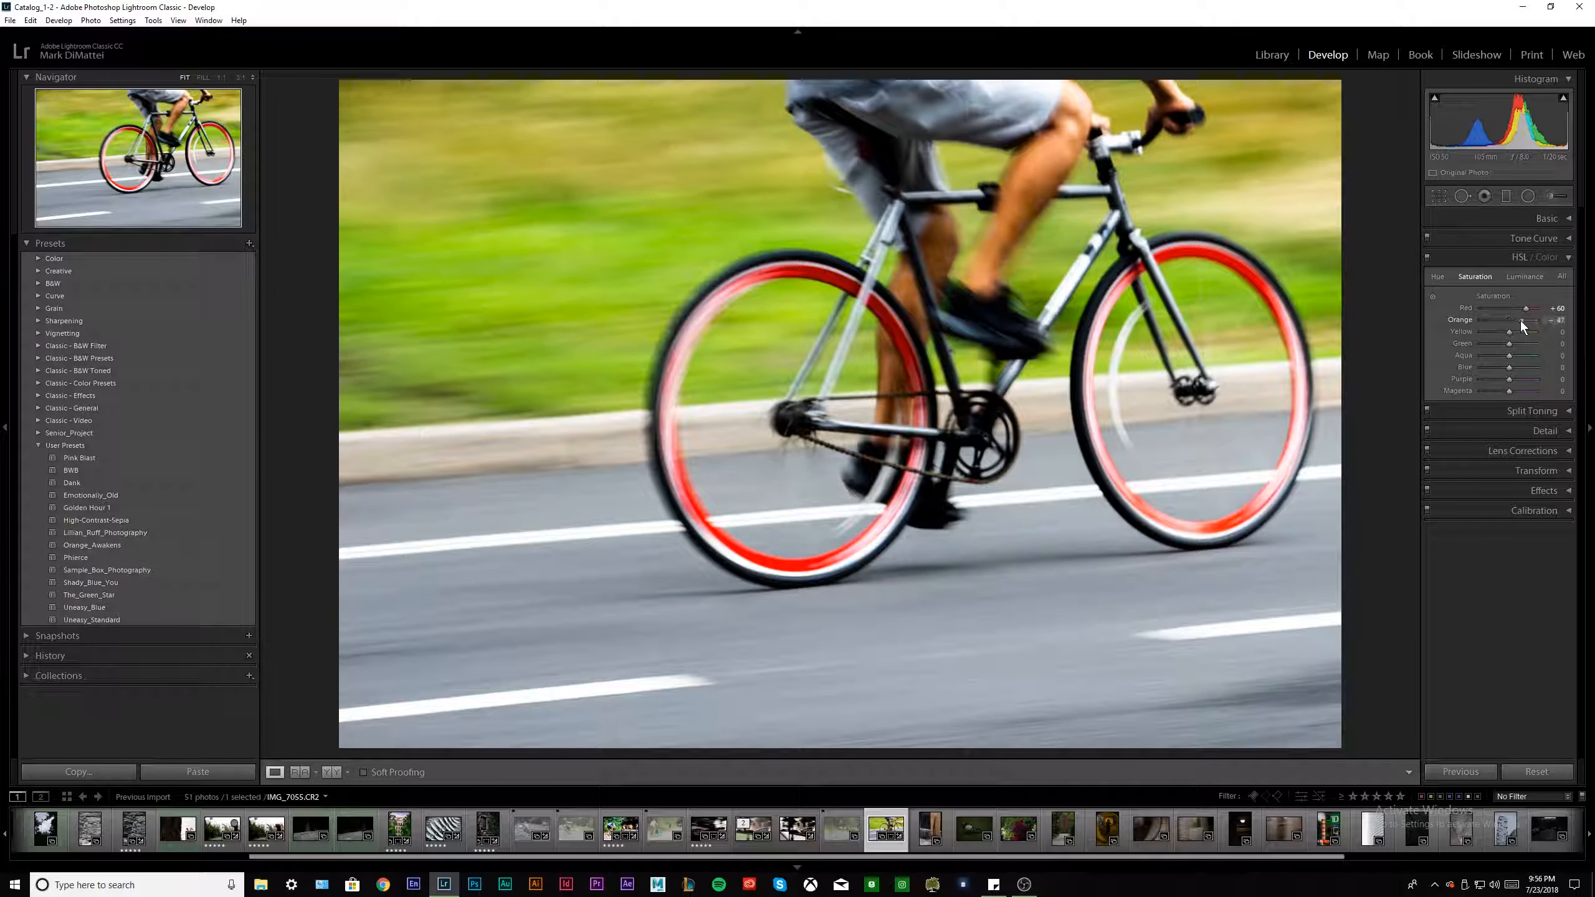
mouse_move(1503, 320)
mouse_down()
mouse_move(1520, 334)
mouse_move(1498, 334)
mouse_up()
click(1524, 344)
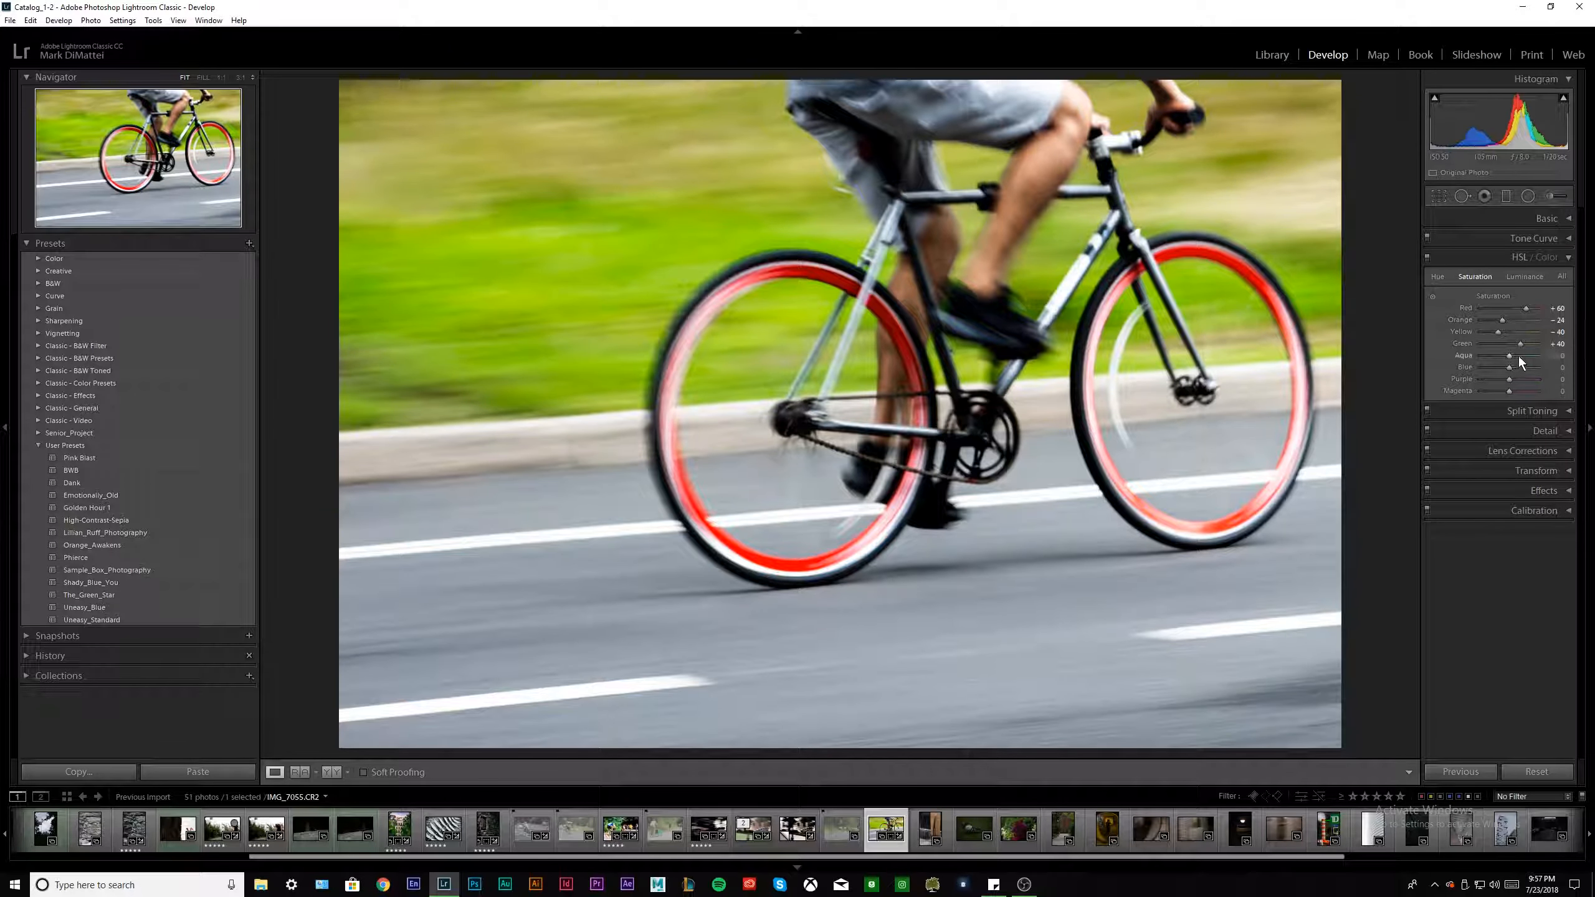
mouse_move(1515, 357)
mouse_down()
mouse_move(1501, 368)
mouse_move(1520, 369)
mouse_up()
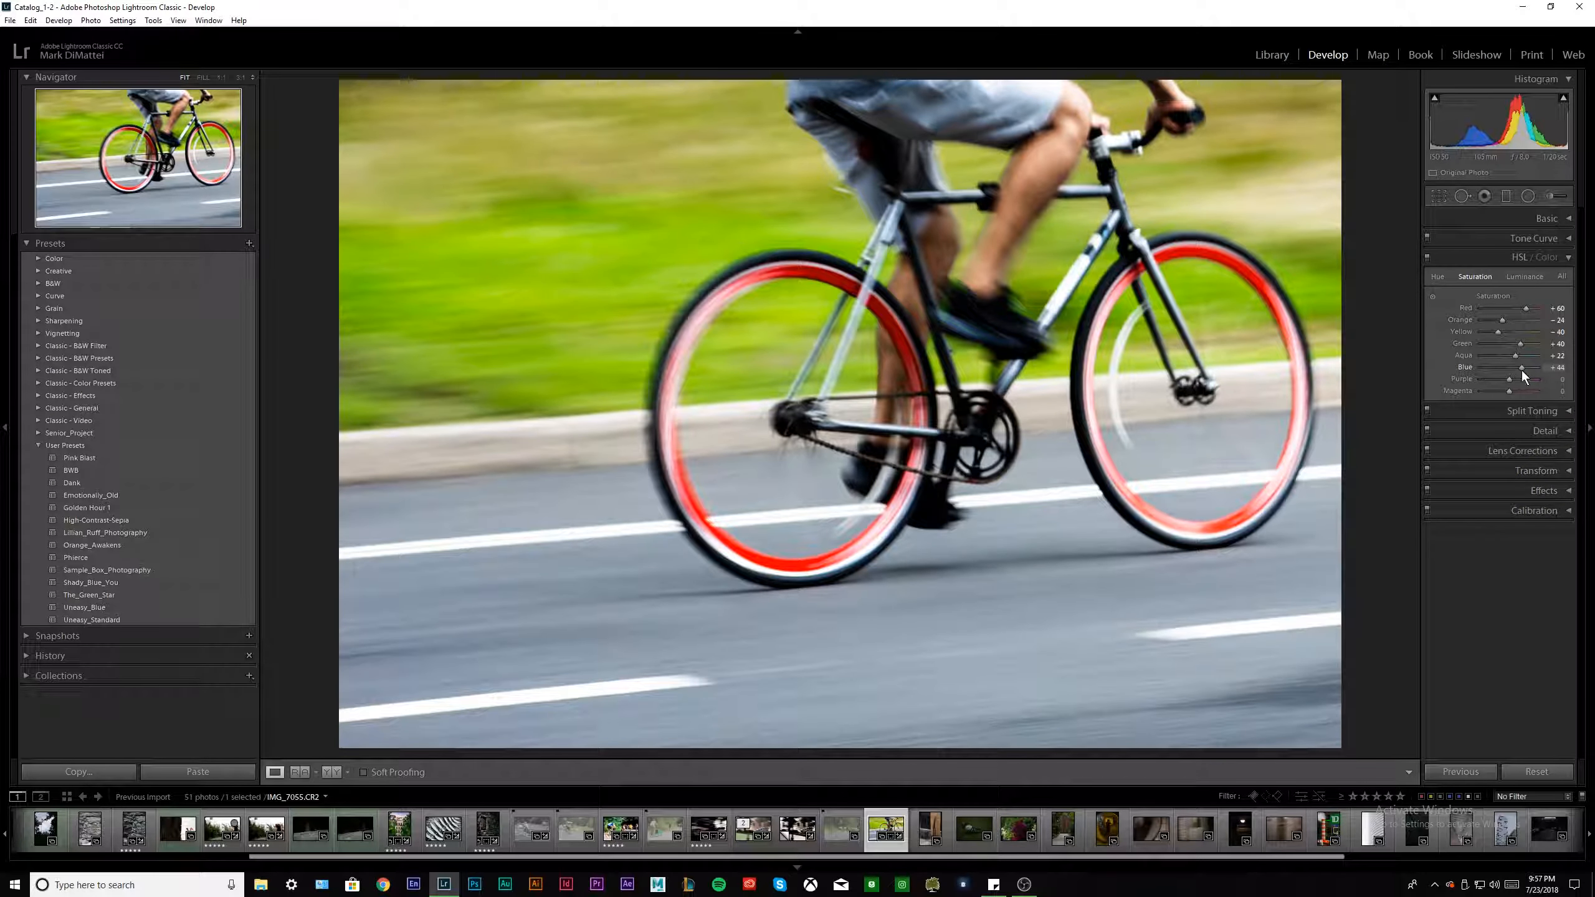
drag(1466, 376, 1498, 376)
click(1496, 390)
Set the HSL luminance to red +16, orange +29, yellow -7, green +9 and blue -33.
click(1533, 278)
mouse_move(1509, 308)
mouse_down()
mouse_move(1523, 307)
mouse_move(1482, 306)
mouse_move(1547, 326)
mouse_move(1506, 333)
mouse_up()
drag(1509, 344, 1500, 378)
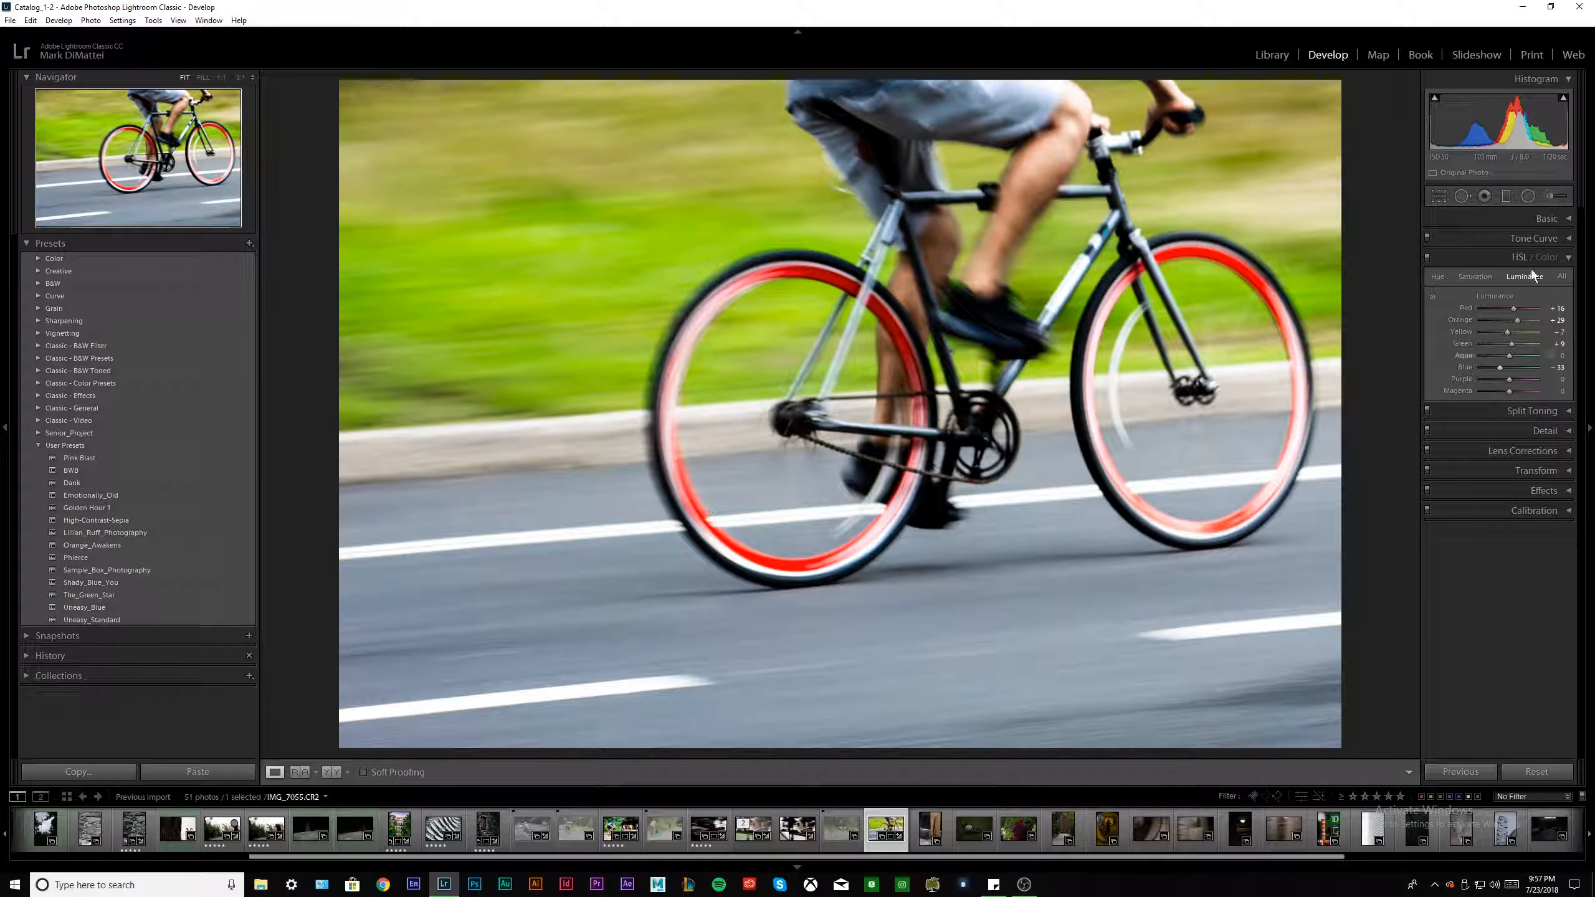
click(1570, 259)
Split-tone the bicycle photo's highlights with orange hue 37 and saturation 10.
click(1570, 279)
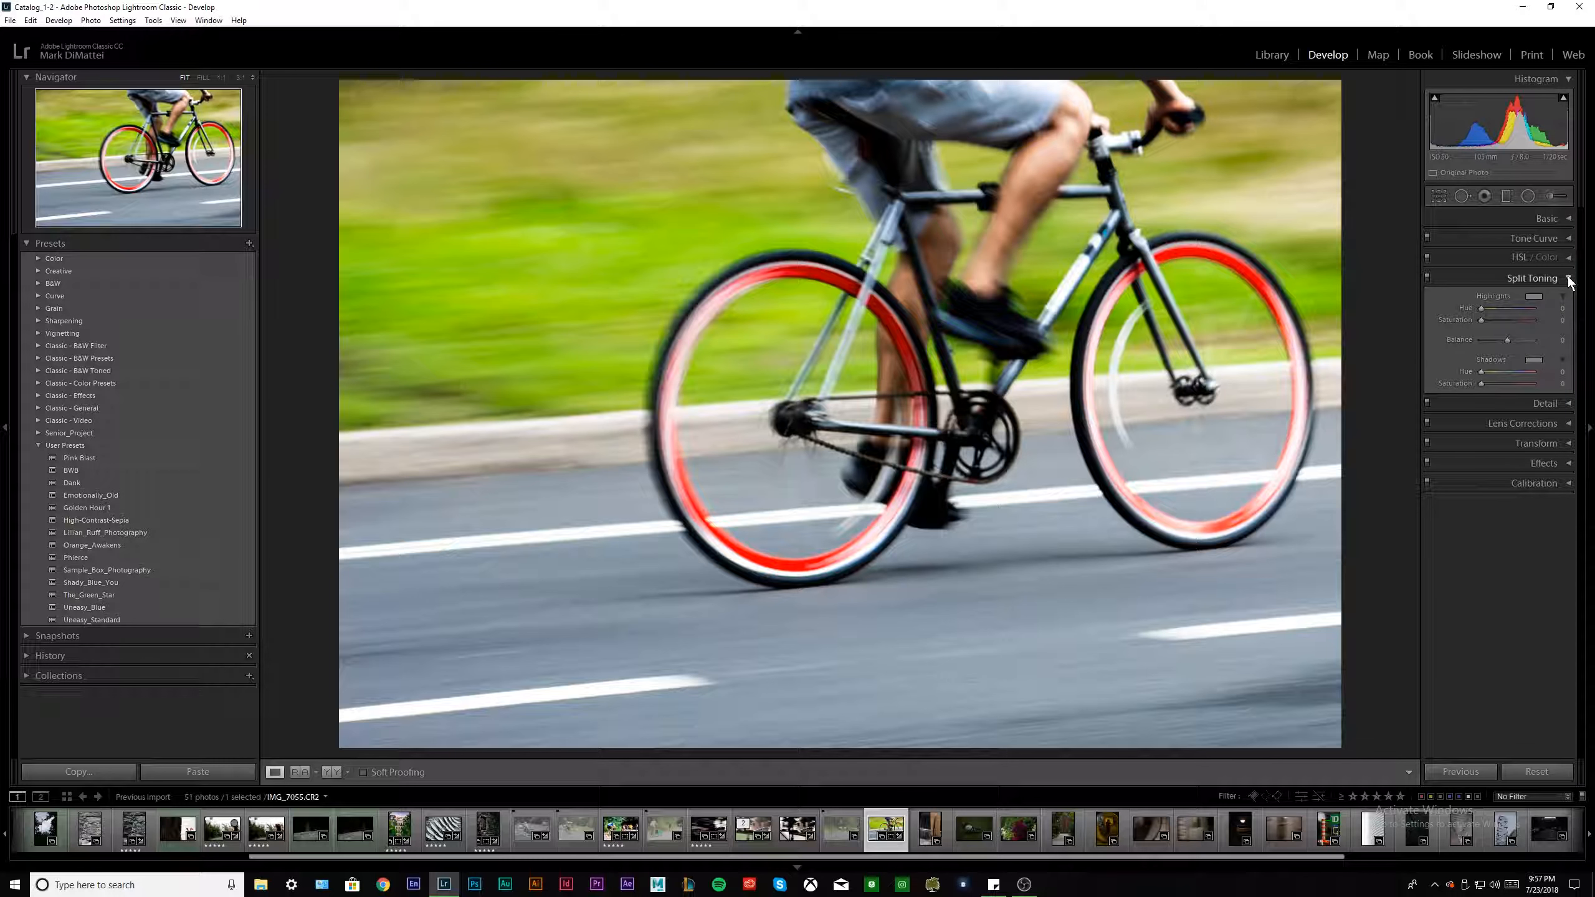
click(1534, 296)
click(1430, 279)
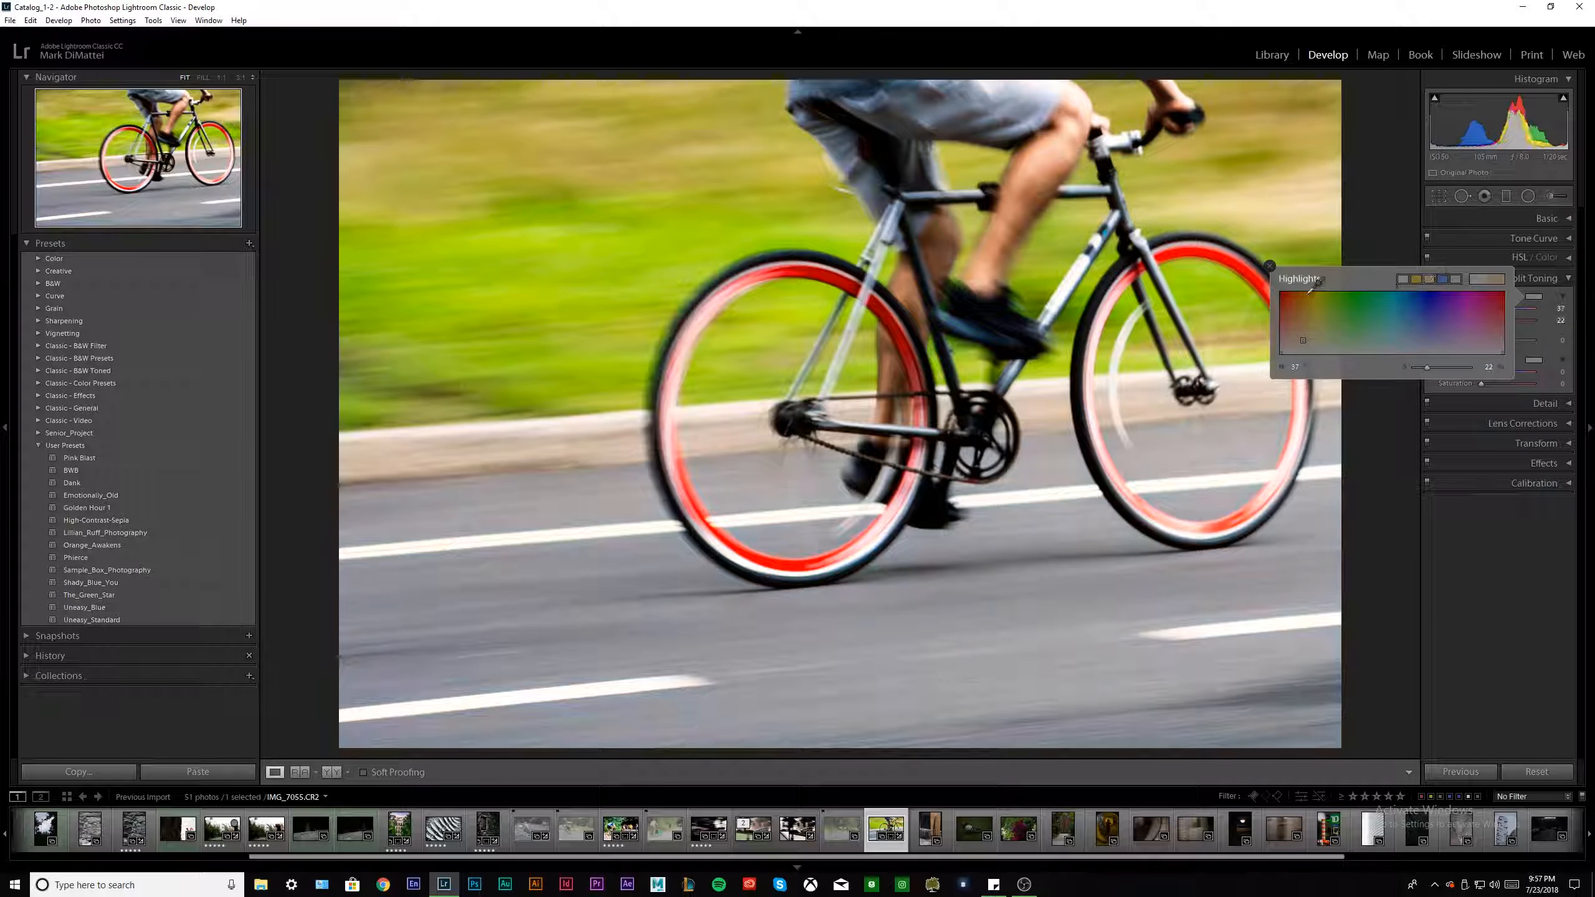
click(1269, 266)
drag(1491, 321, 1483, 321)
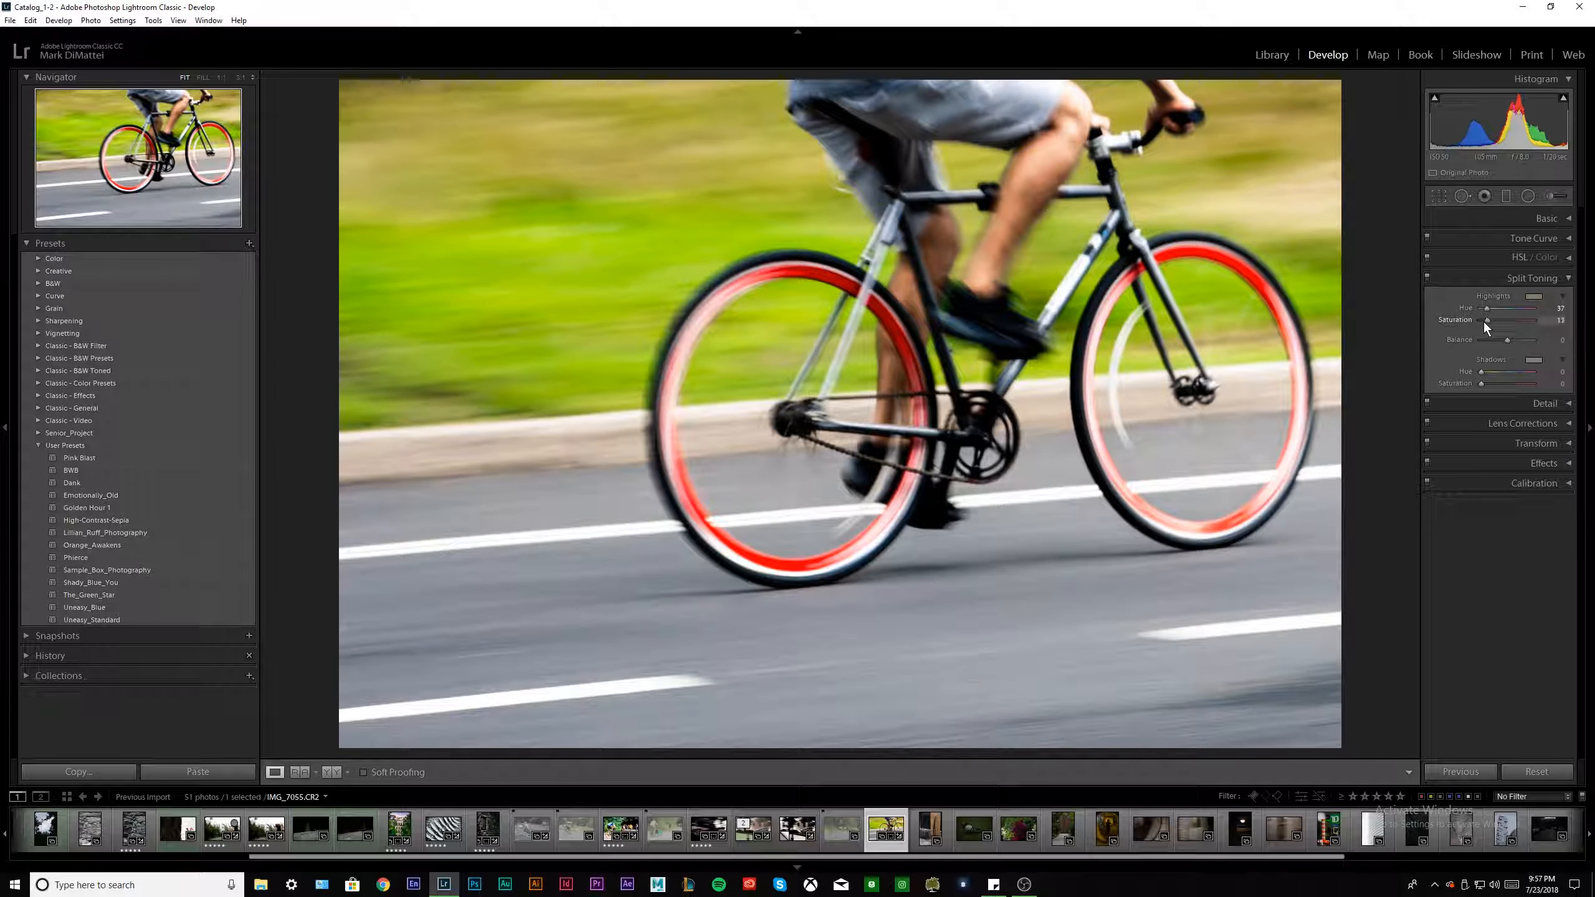
Tint the bicycle photo's shadows a very faint red using split toning.
click(1534, 360)
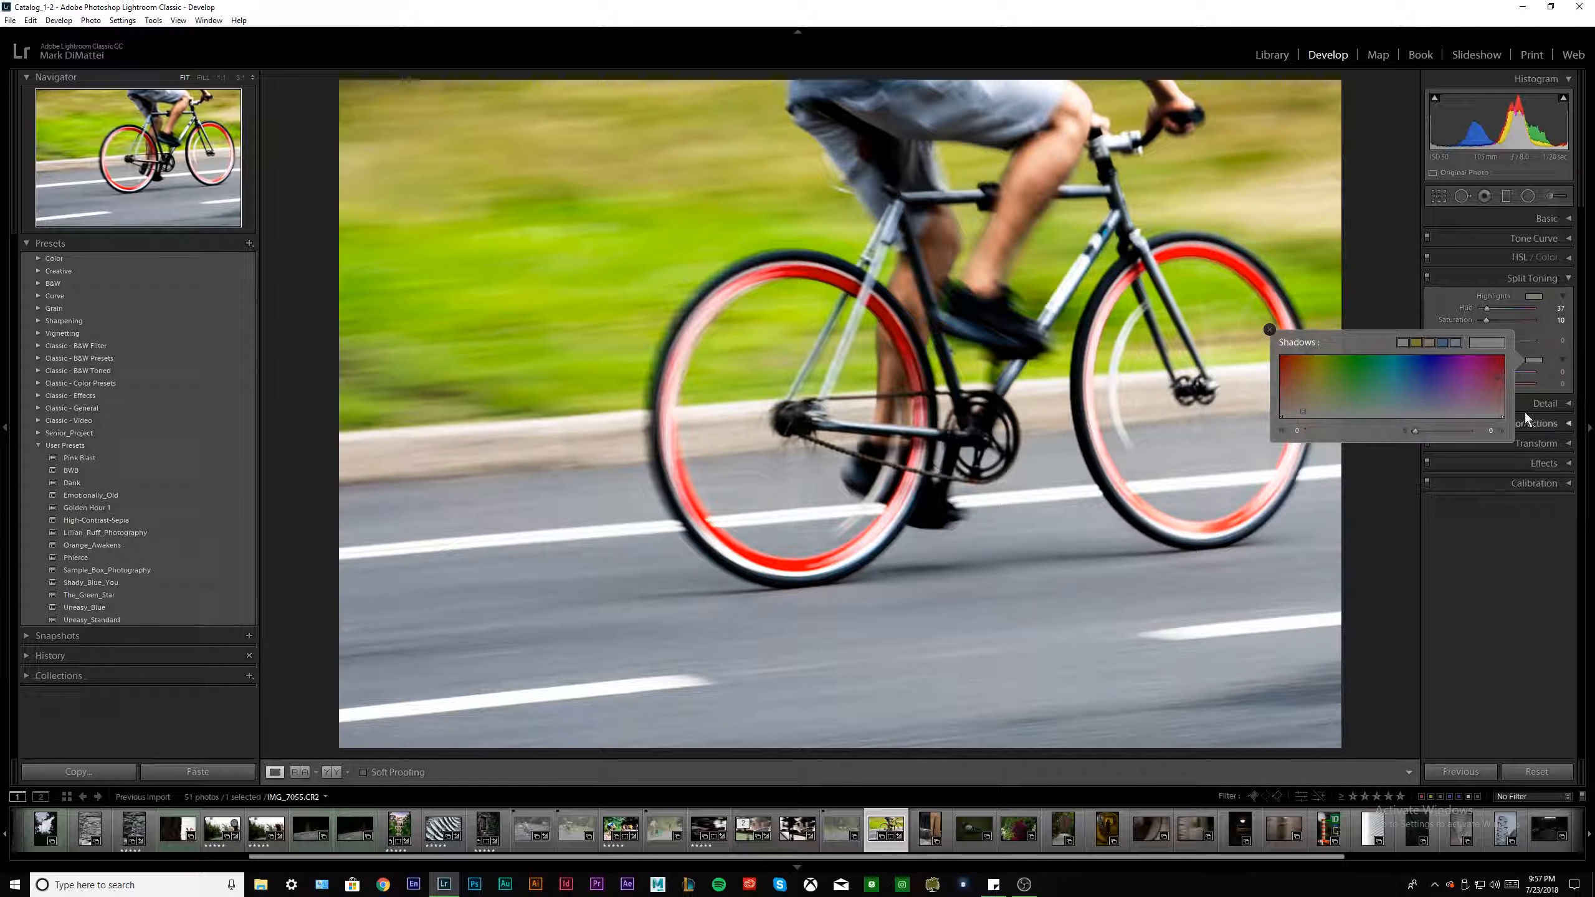
click(1503, 416)
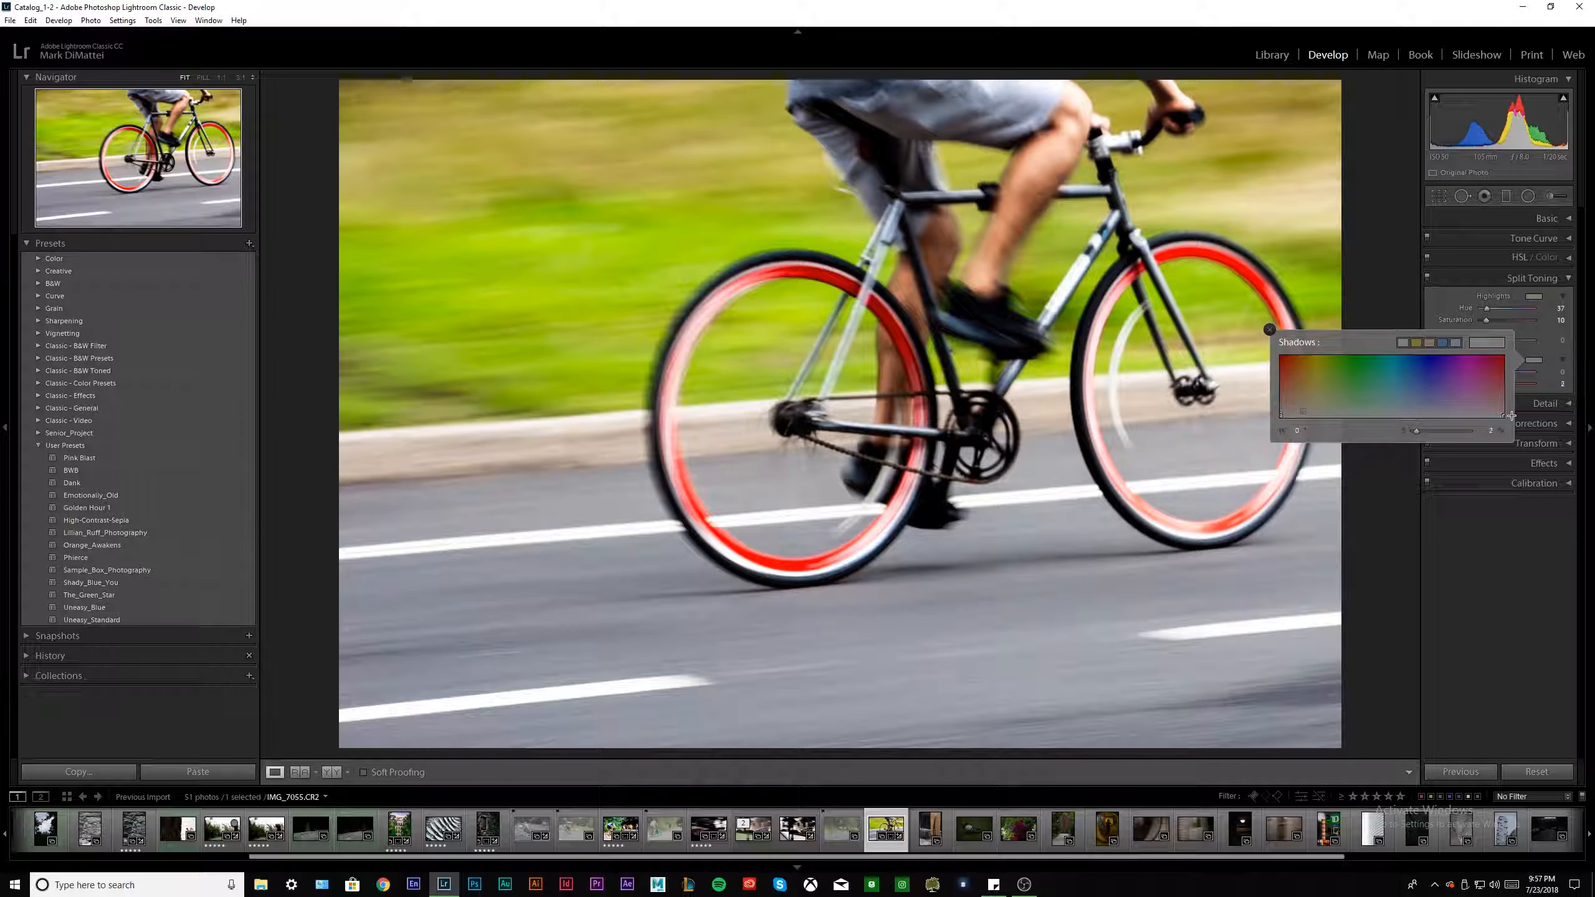
click(1270, 329)
drag(1479, 384, 1485, 384)
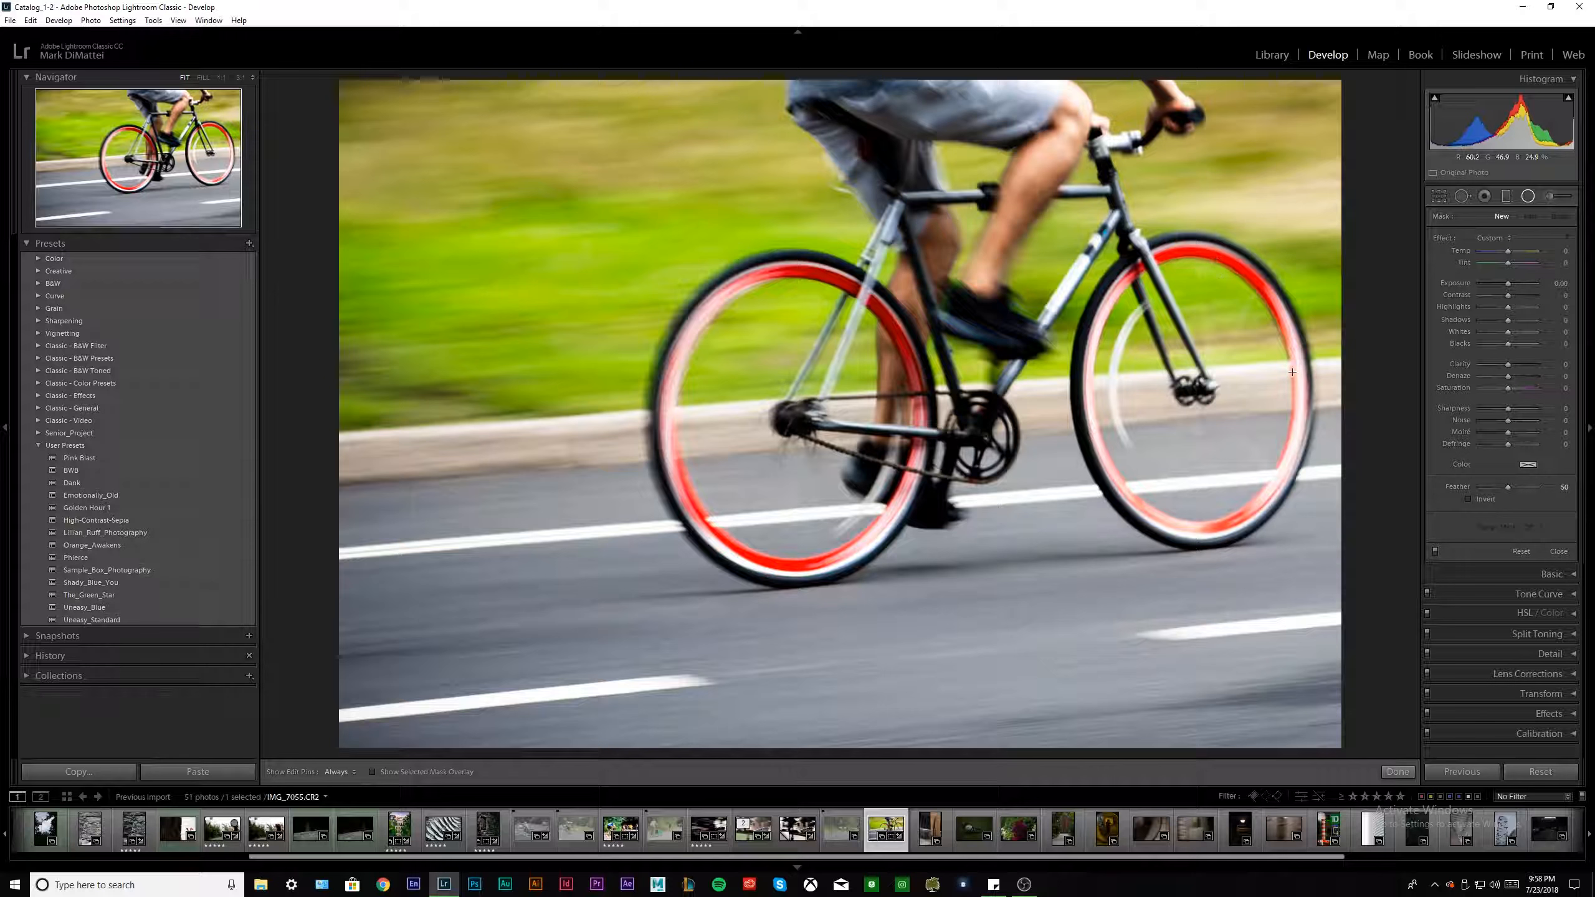
Add a large inverted radial filter with exposure 0.70 and centre it in the grass to the right of the handlebar.
drag(1211, 260, 1580, 620)
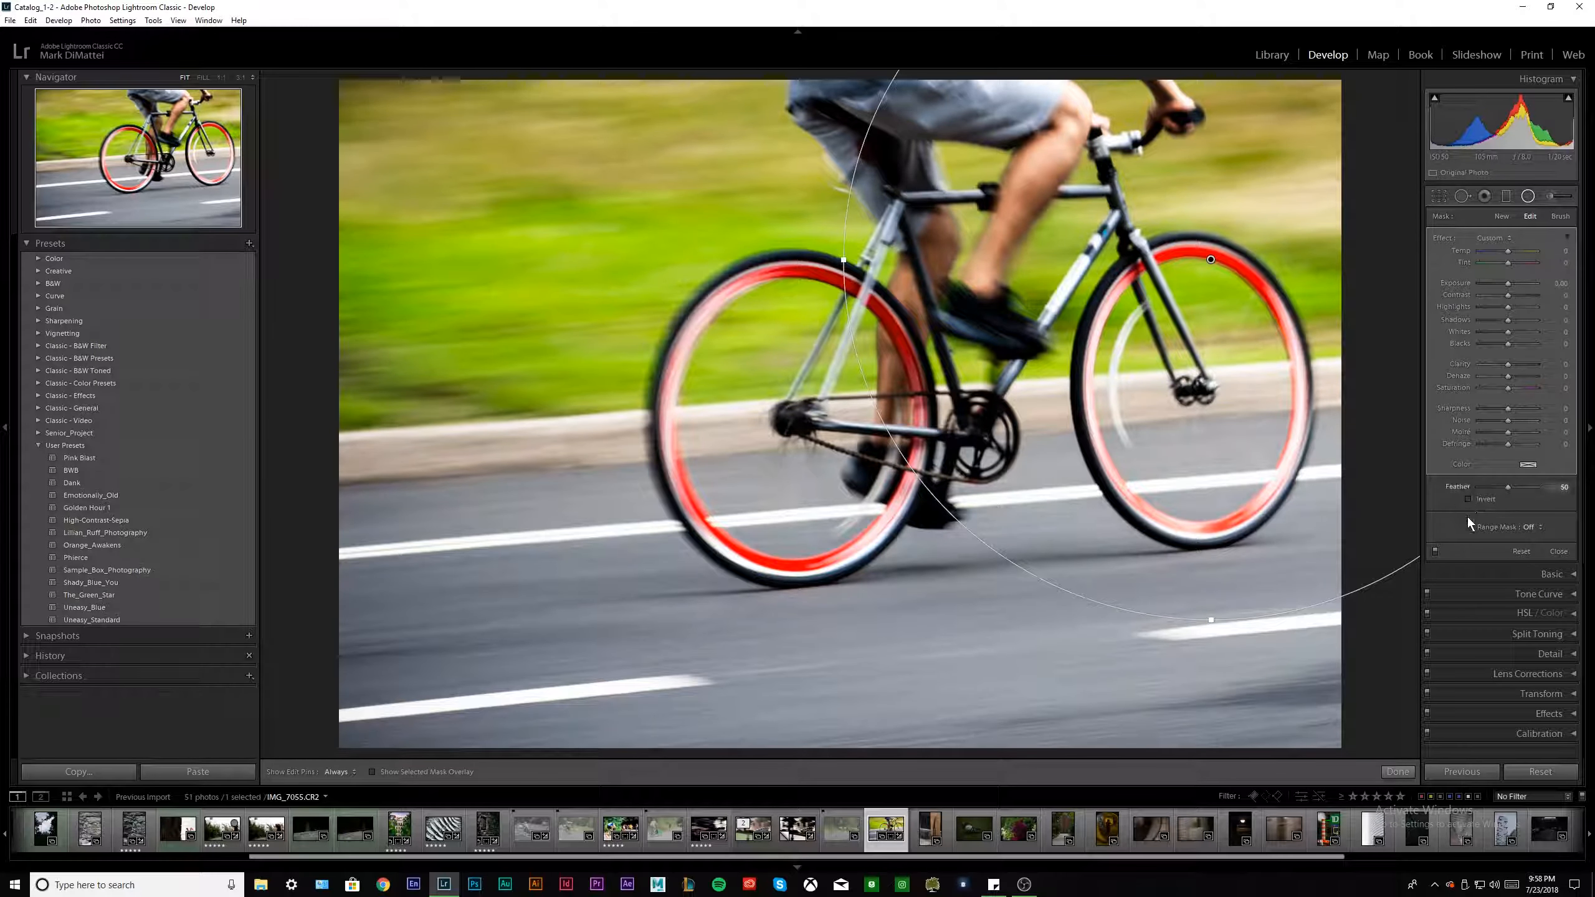
click(1467, 499)
drag(1511, 284, 1513, 284)
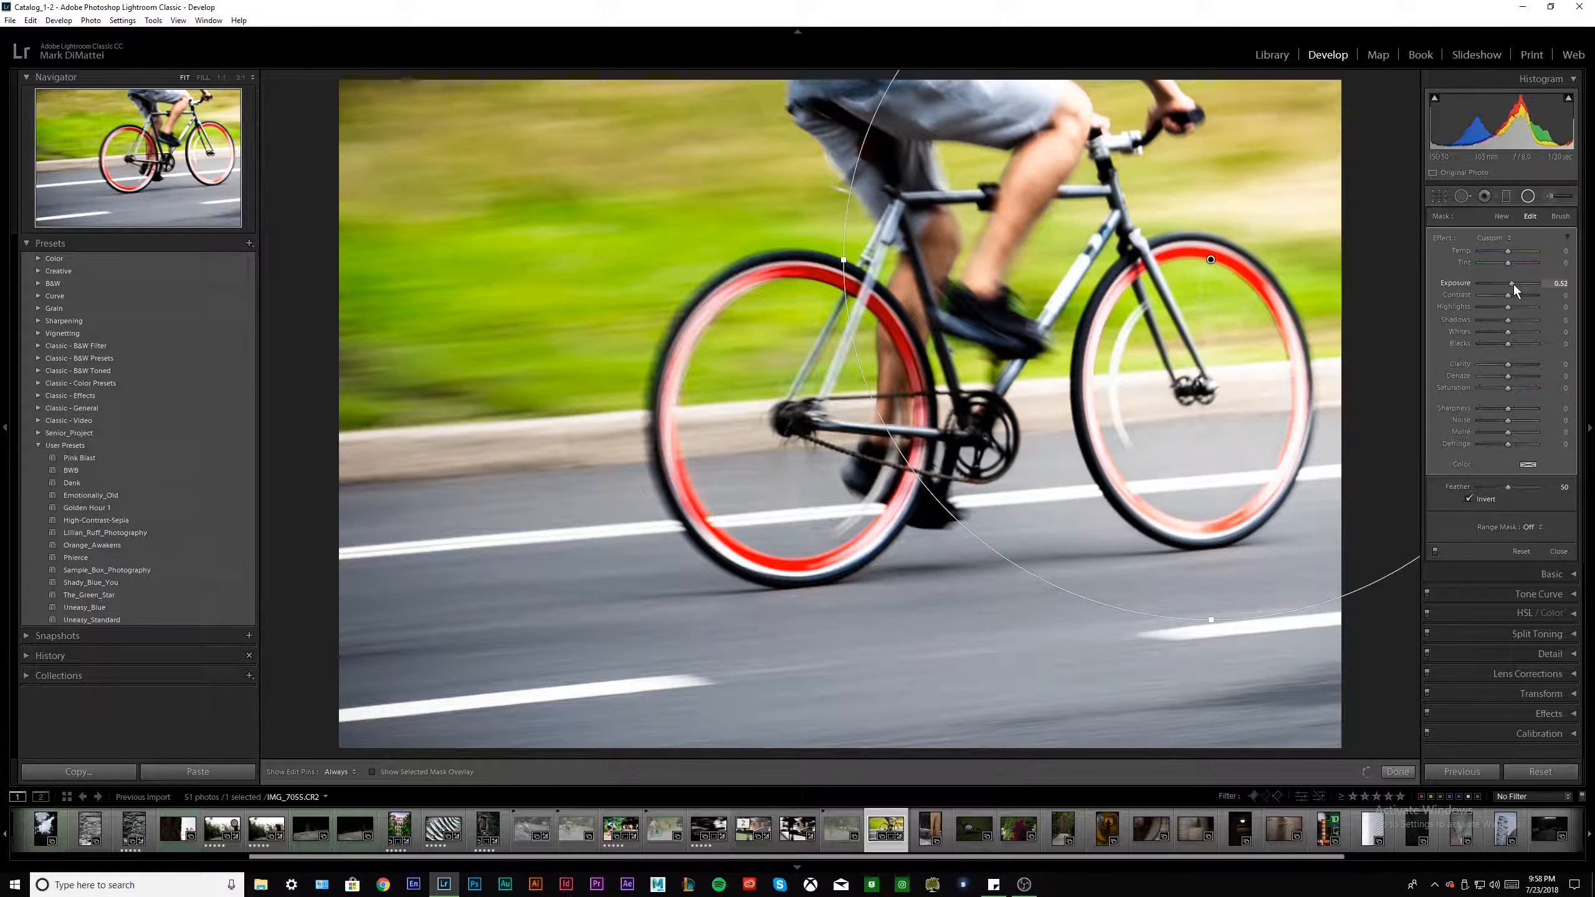
drag(1212, 259, 1299, 162)
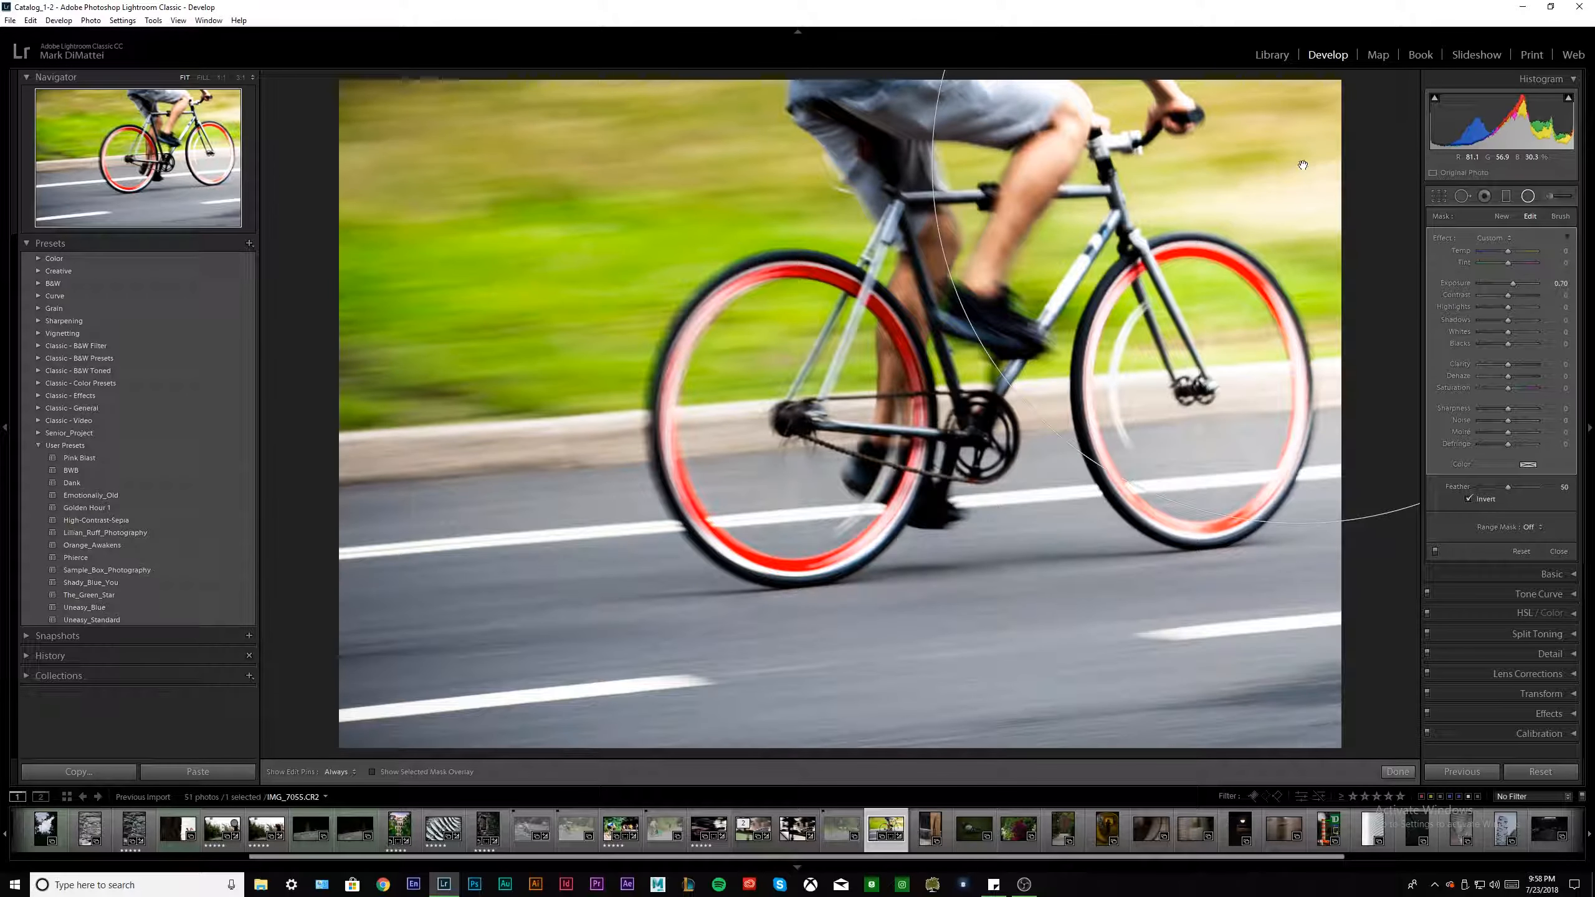
Give the radial filter a pale red colour tint.
click(1528, 465)
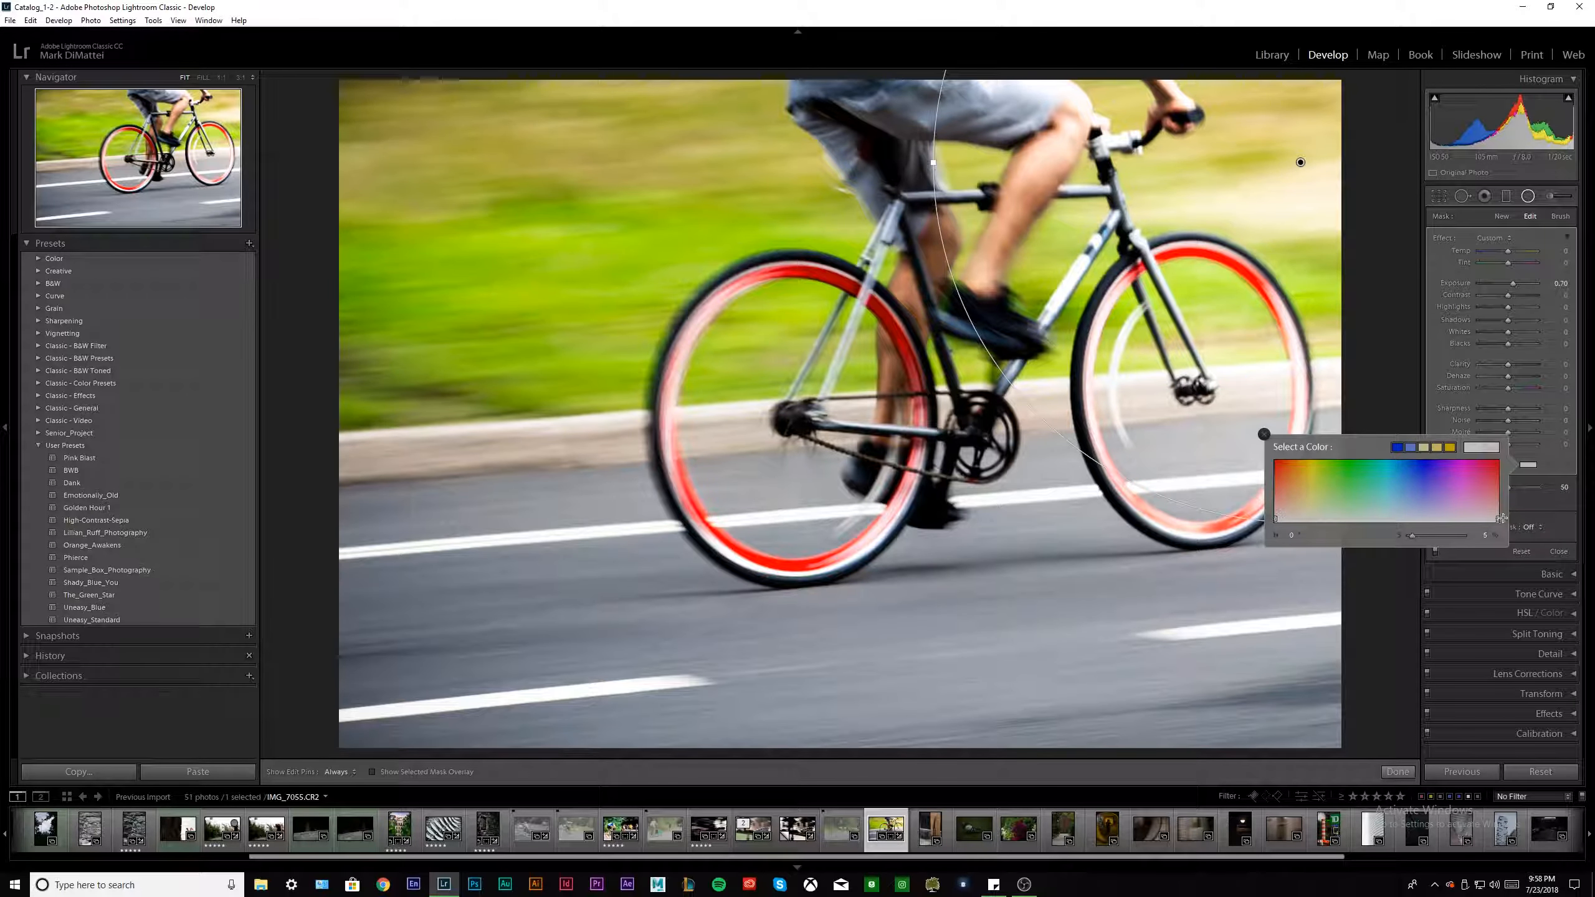
drag(1498, 513, 1514, 513)
click(1264, 434)
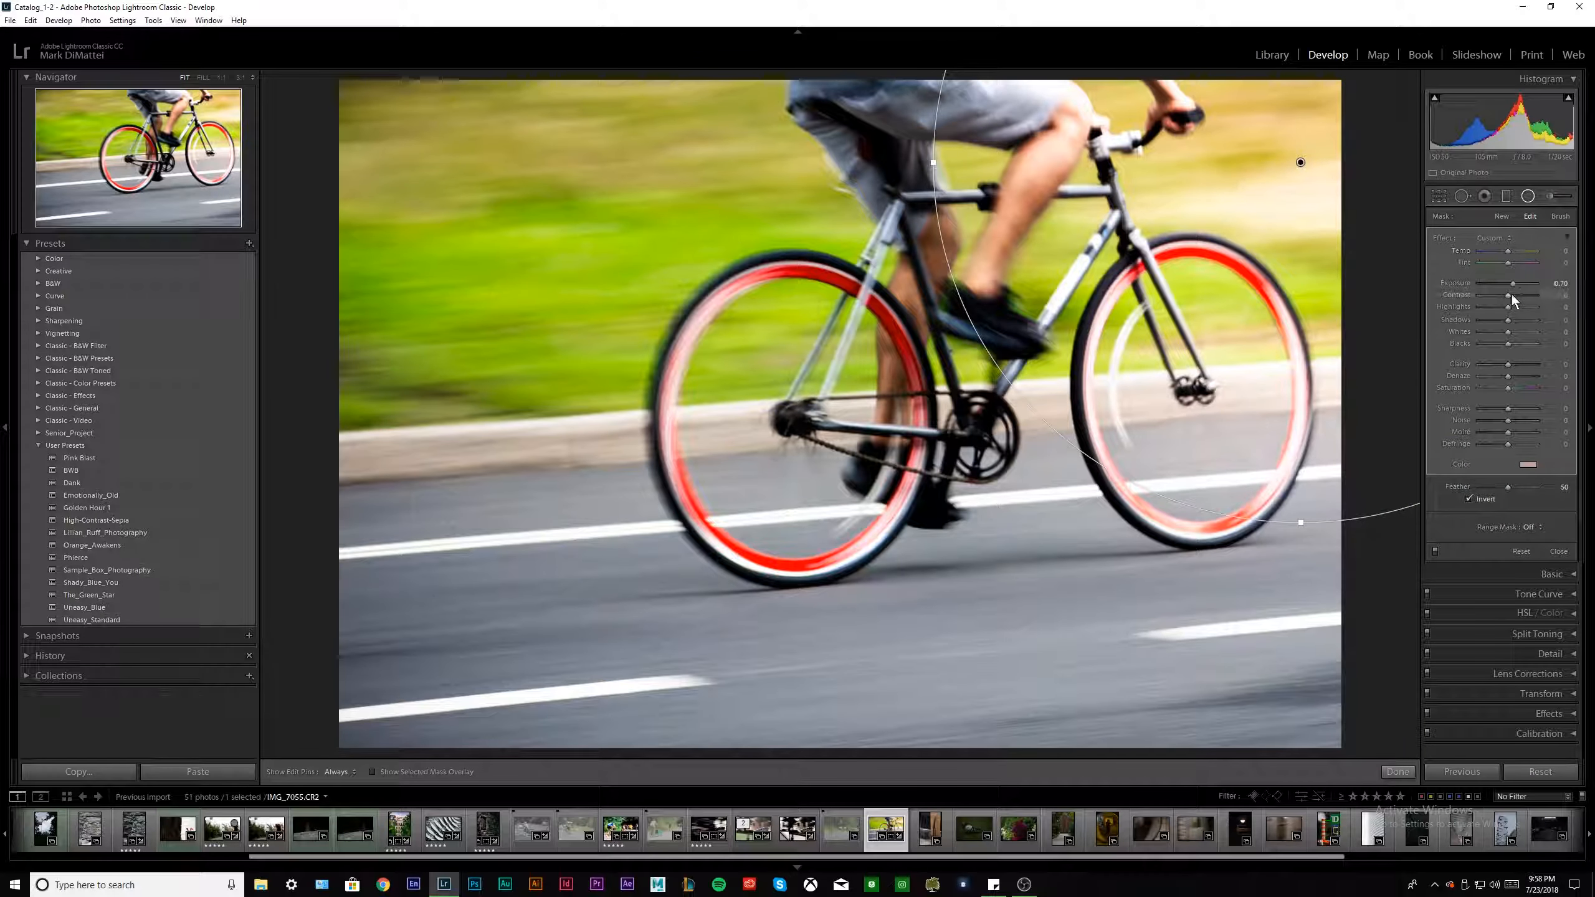
Set the filter's contrast 28, highlights 11, shadows 24, whites 7, blacks -24, clarity 9, dehaze 4, saturation 4, sharpness 11, noise 26 and feather 53.
drag(1515, 297, 1509, 306)
drag(1507, 319, 1516, 422)
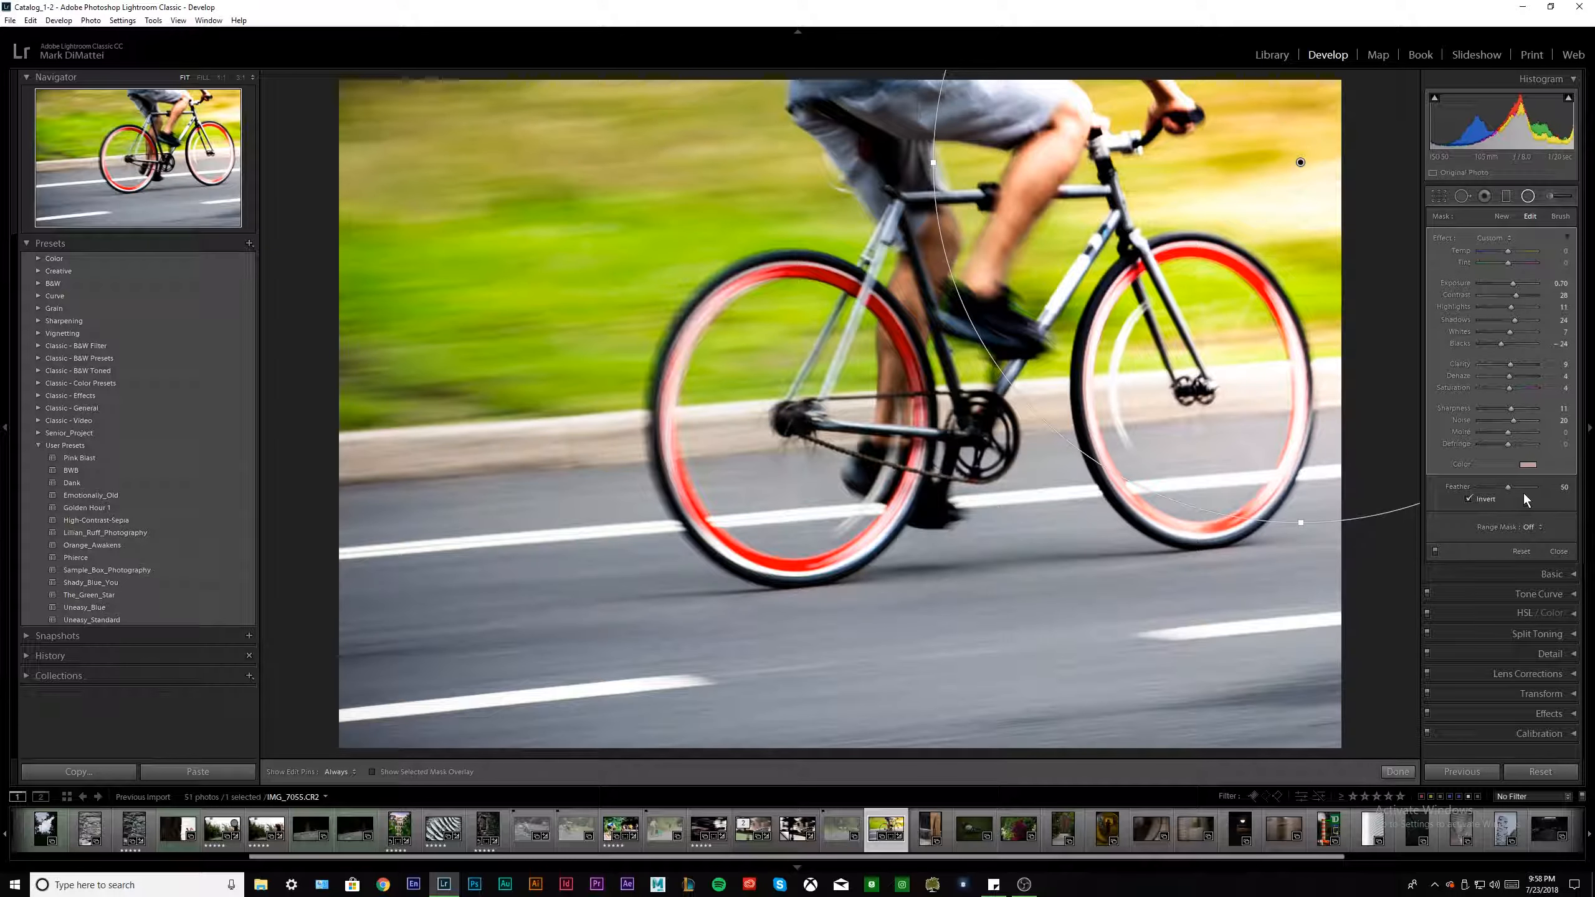
drag(1513, 486, 1515, 487)
click(1398, 772)
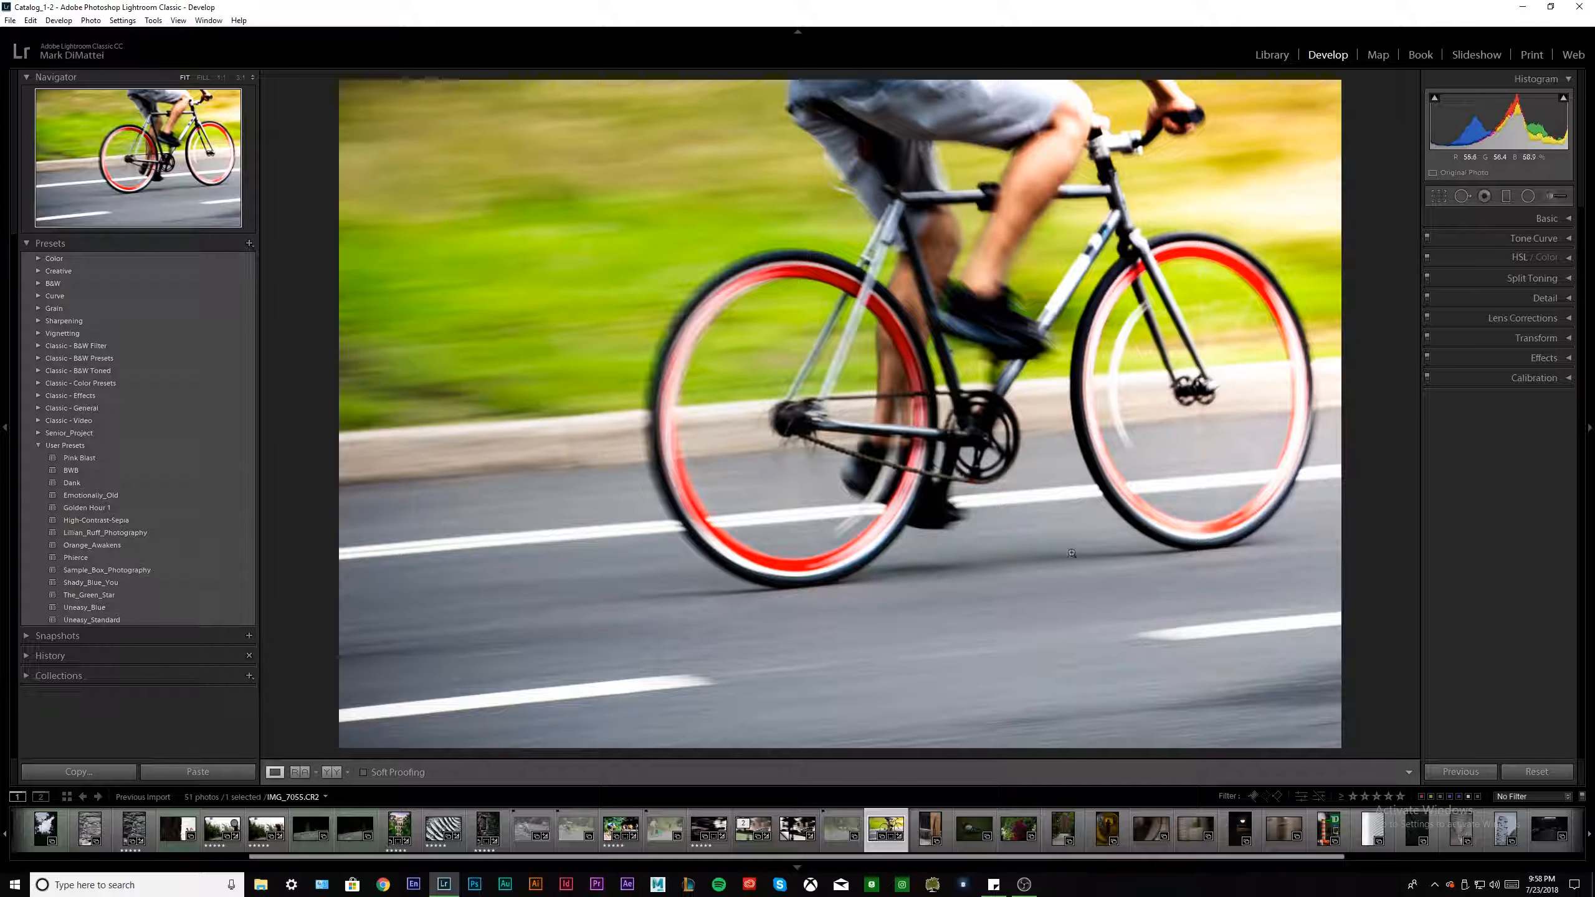
Delete the bicycle photo's radial filter to judge its effect, and undo the deletion.
click(1528, 195)
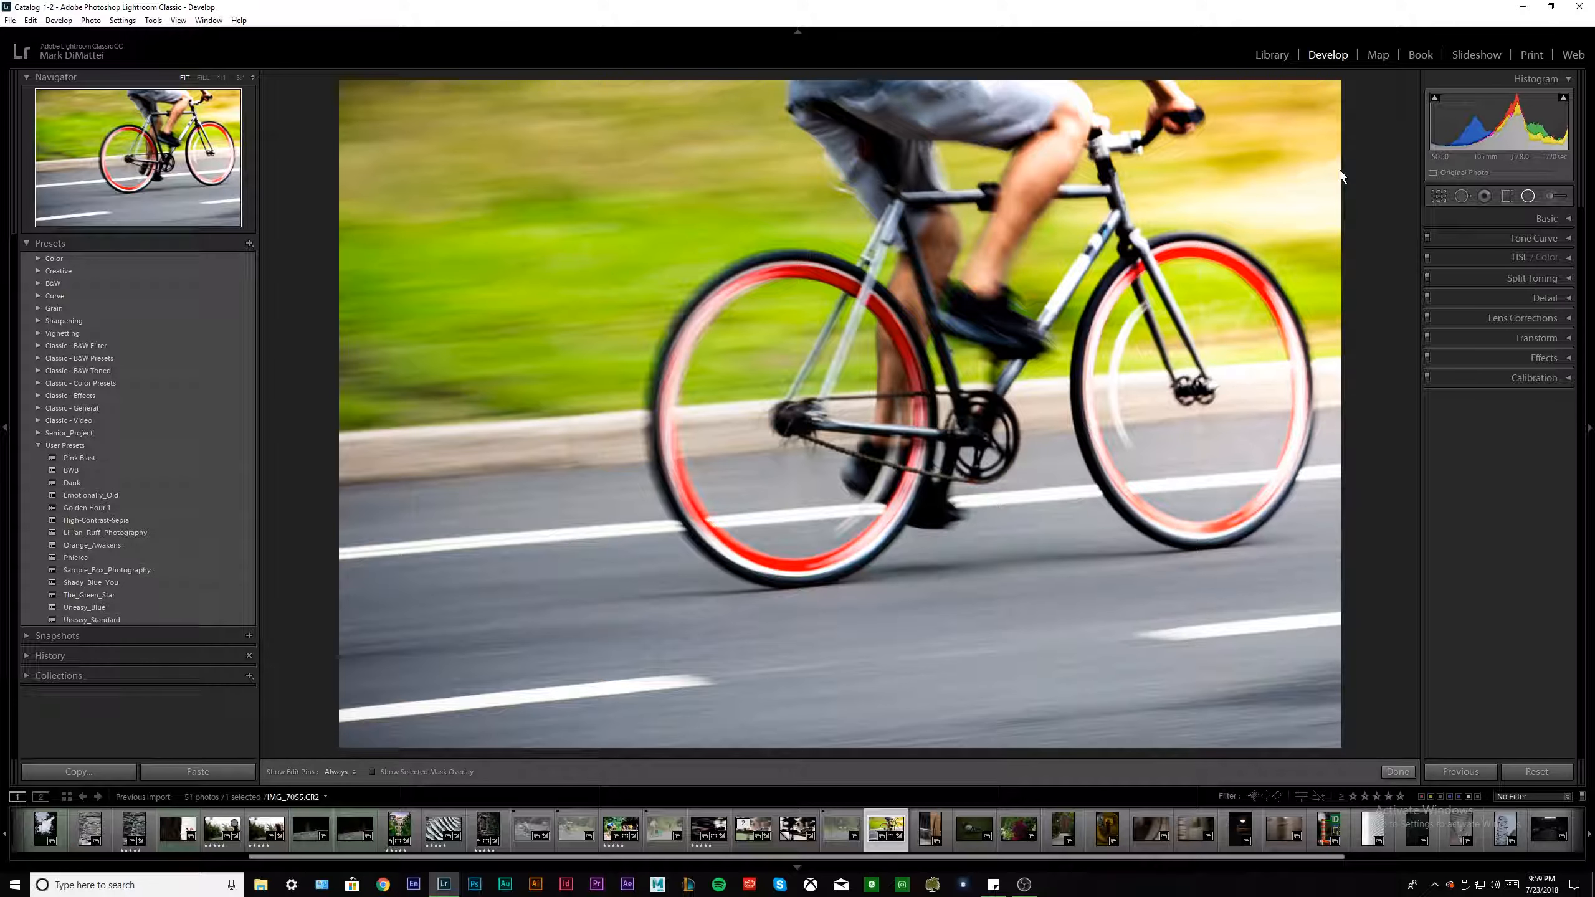
click(1297, 162)
key(Delete)
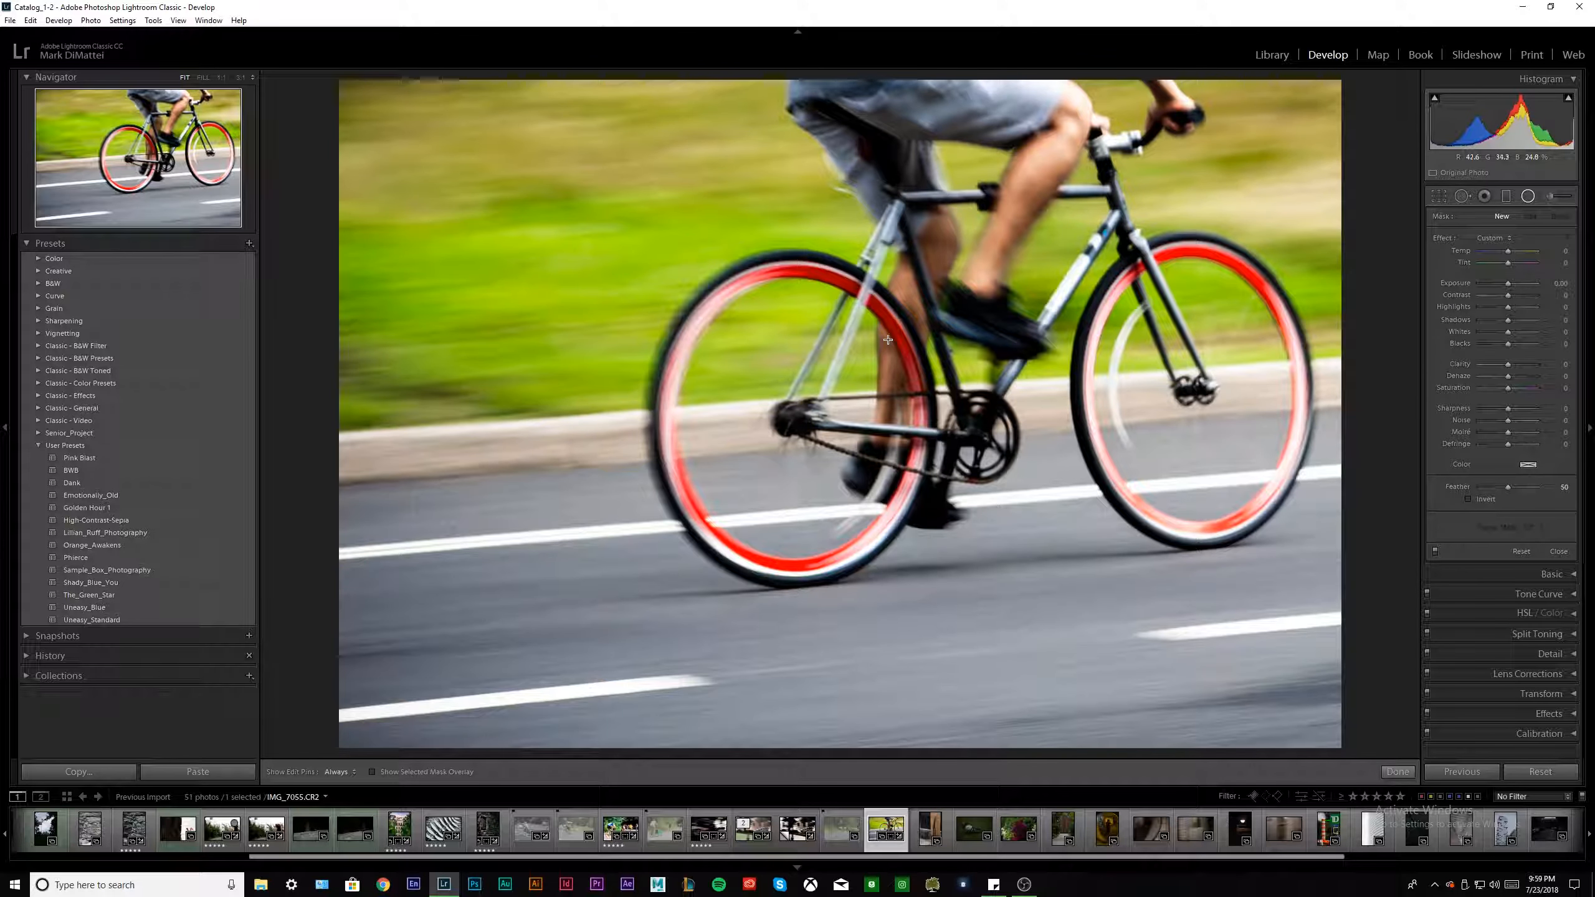
key(ctrl+z)
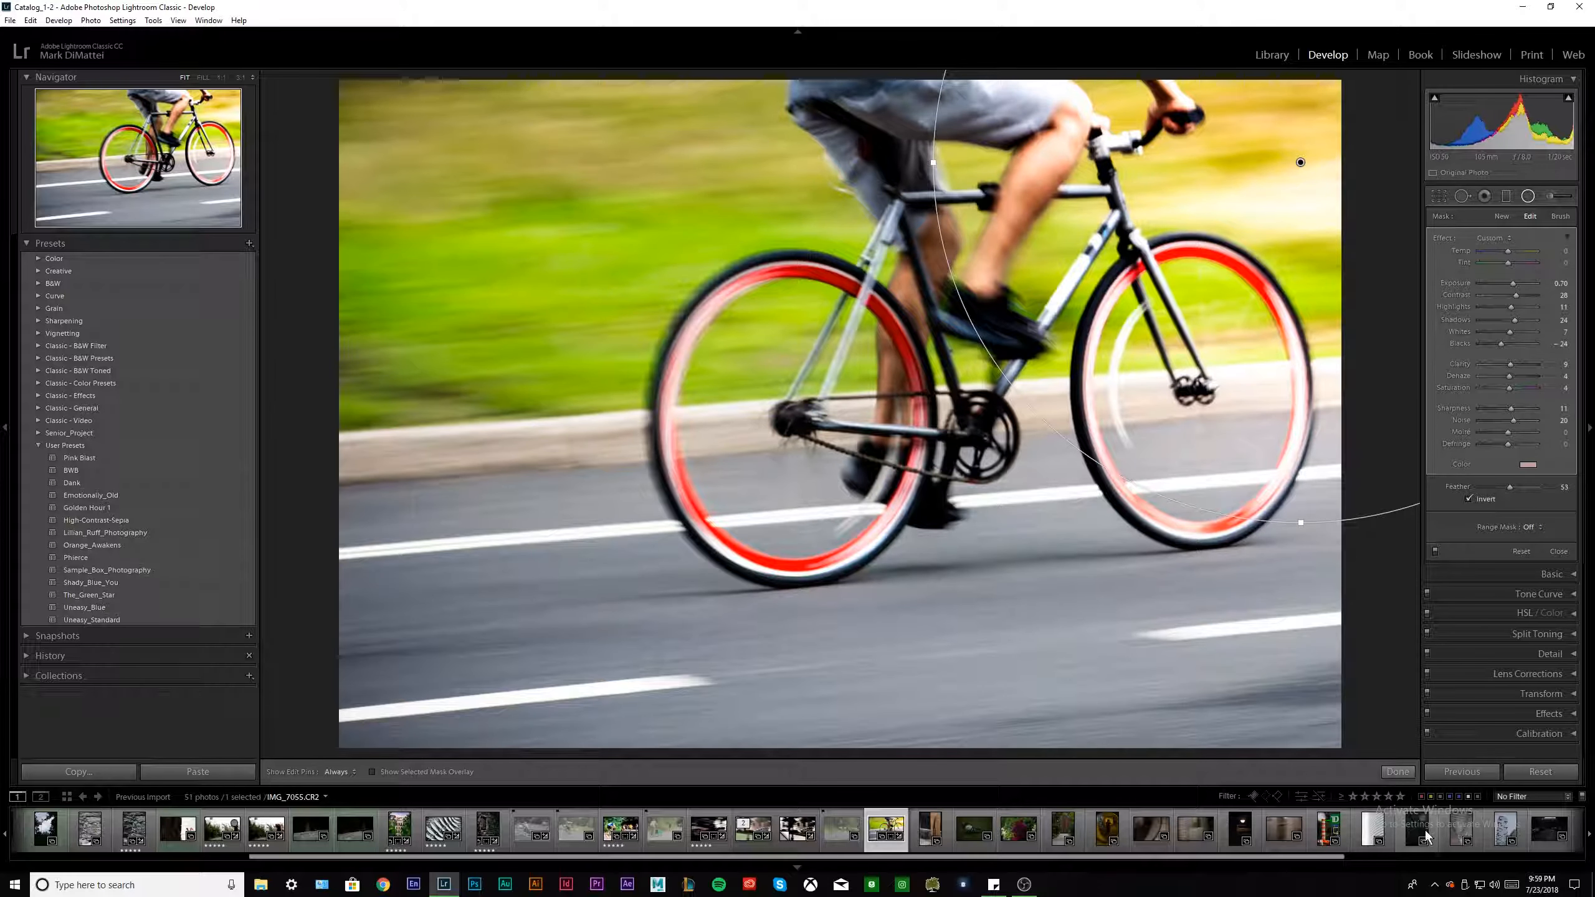
click(1396, 772)
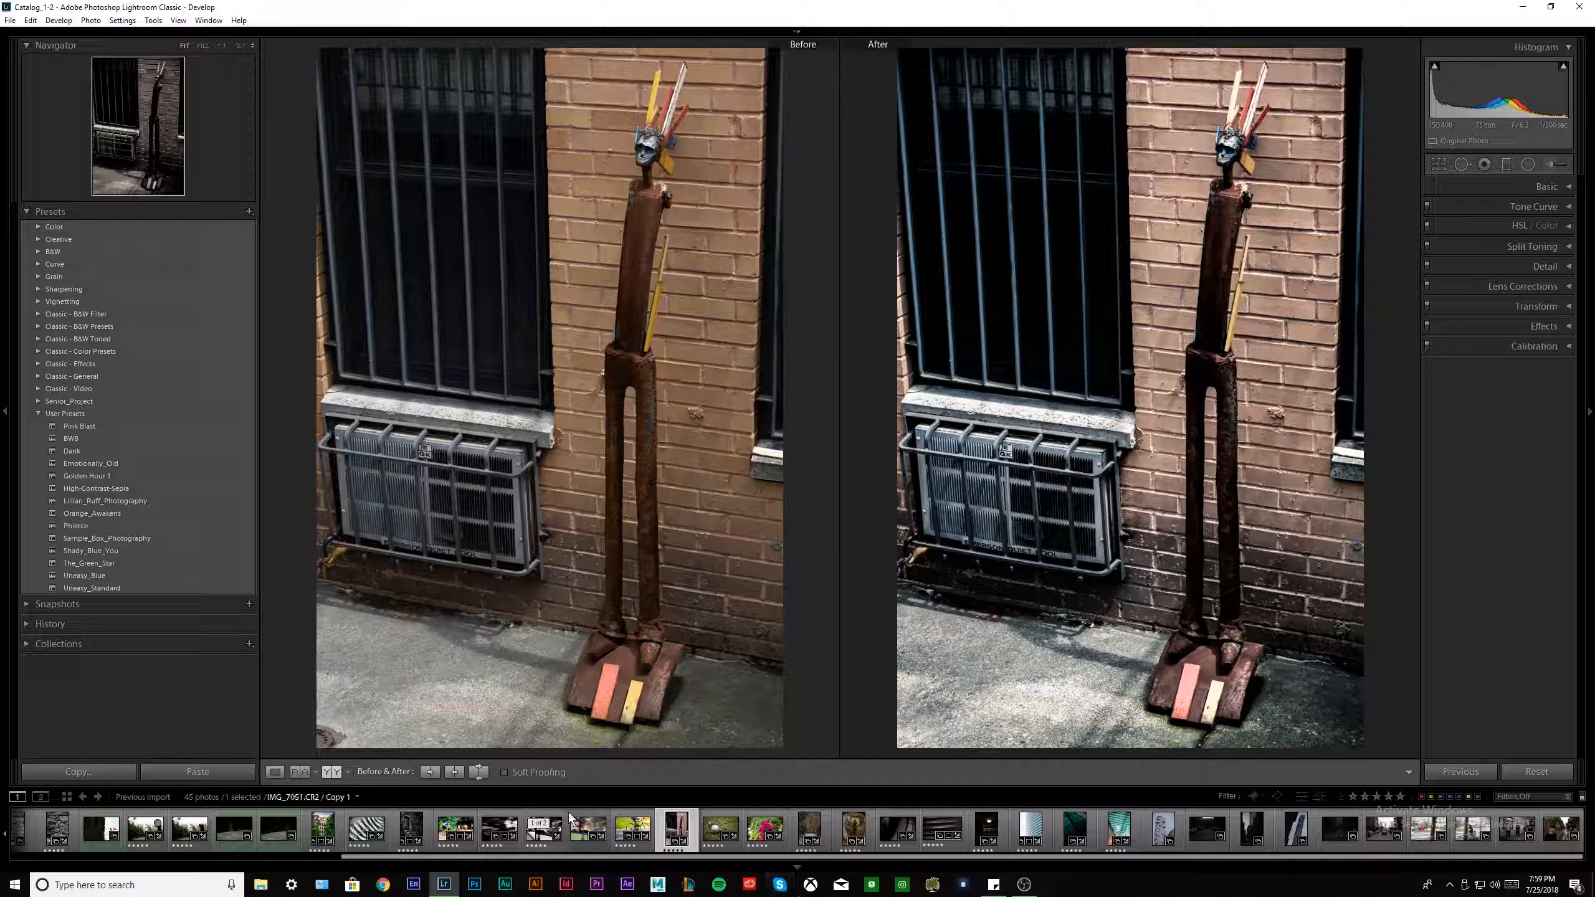
Show the pigeon photo IMG_7133 in the before-and-after comparison.
click(713, 836)
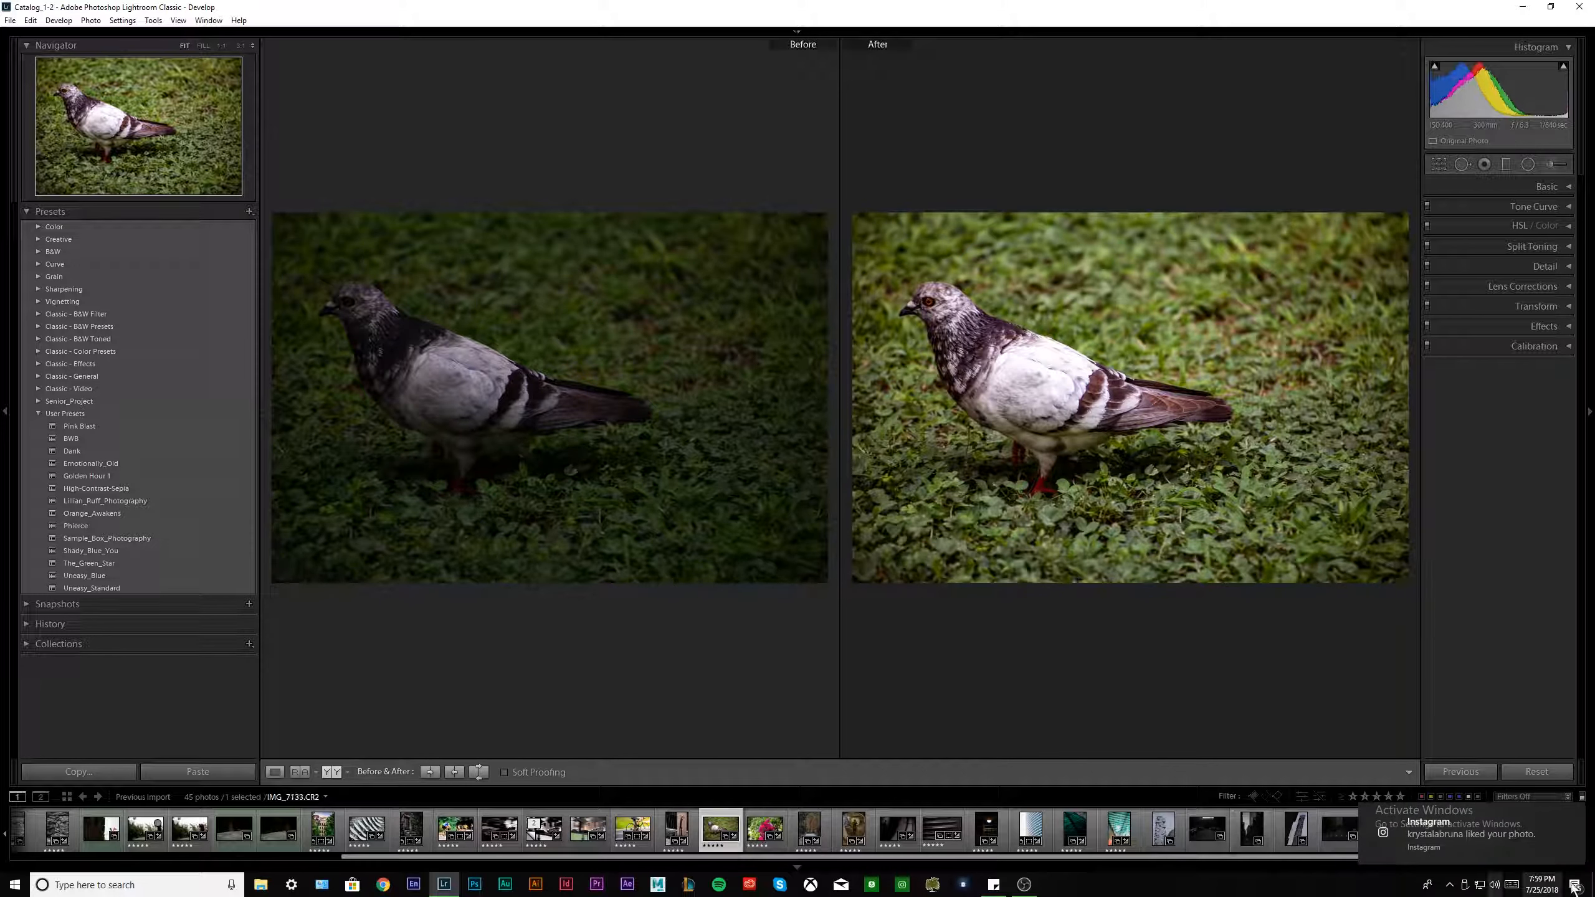
Examine the head, feathers and surrounding grass of the pigeon photo IMG_7069 at 1:1 in the before-and-after comparison, and return to the full view.
click(939, 314)
click(966, 325)
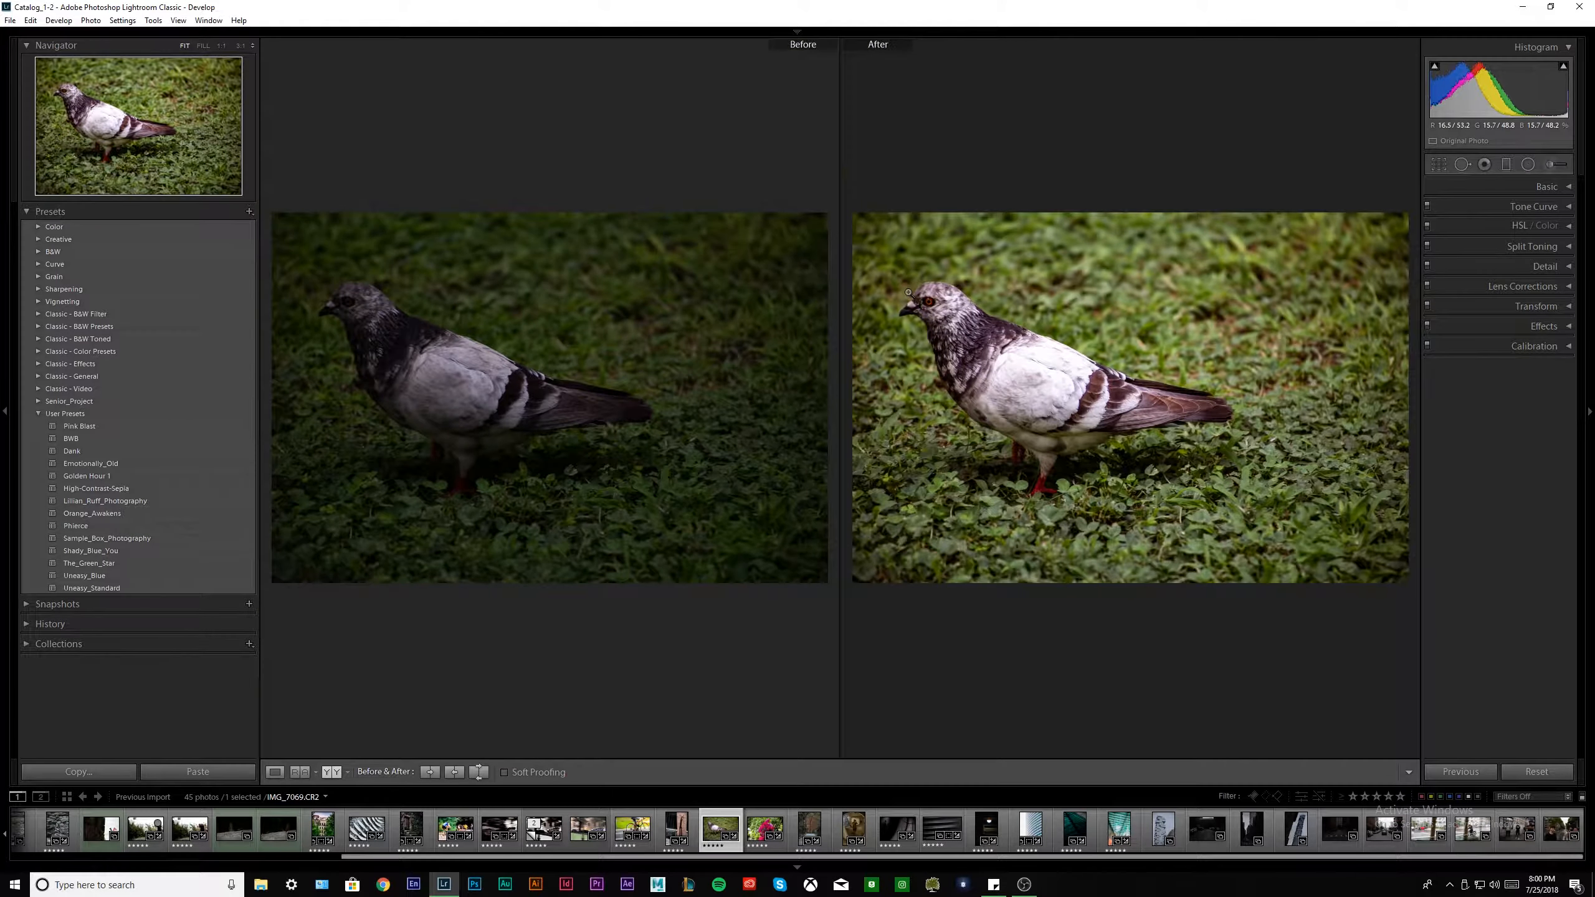
click(908, 292)
drag(1178, 448, 947, 295)
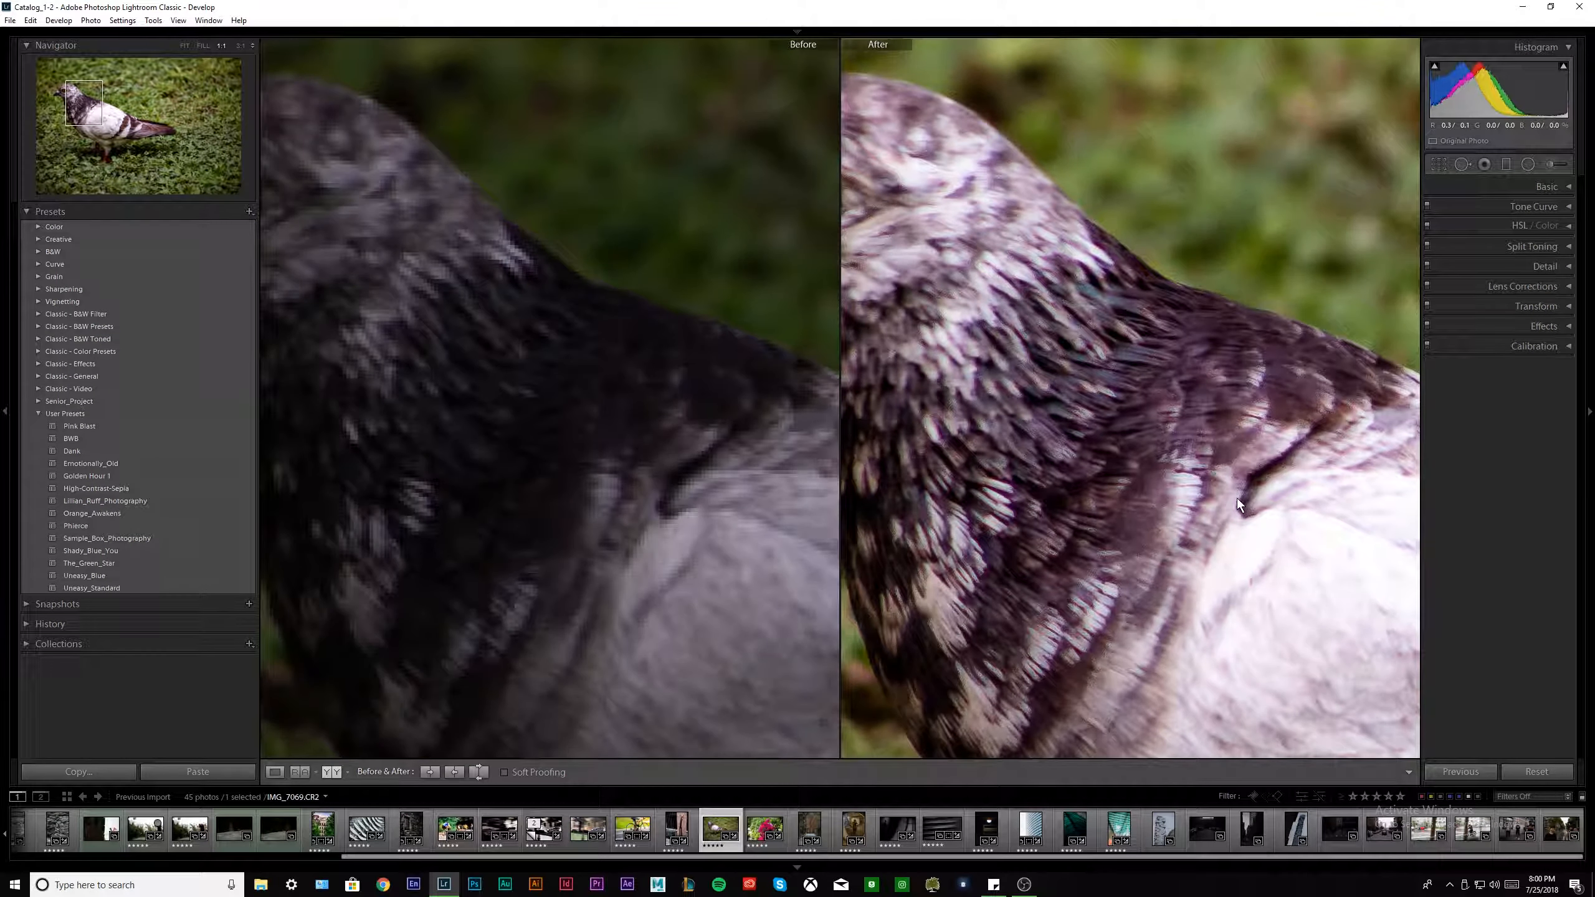
click(1114, 436)
click(1068, 441)
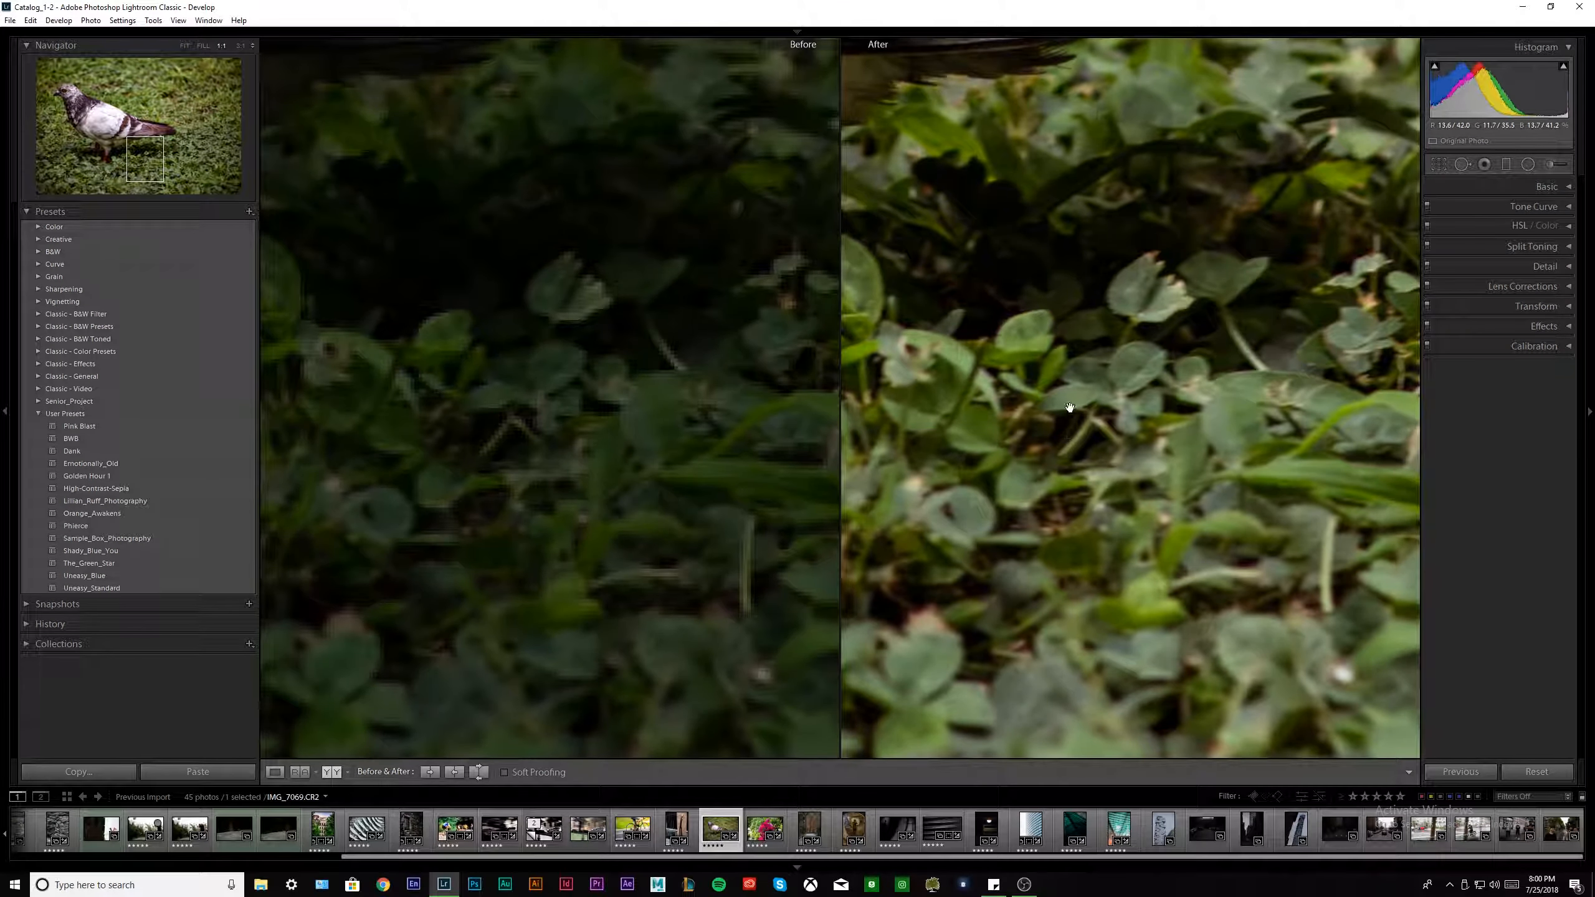
click(1118, 374)
click(1049, 389)
click(1379, 151)
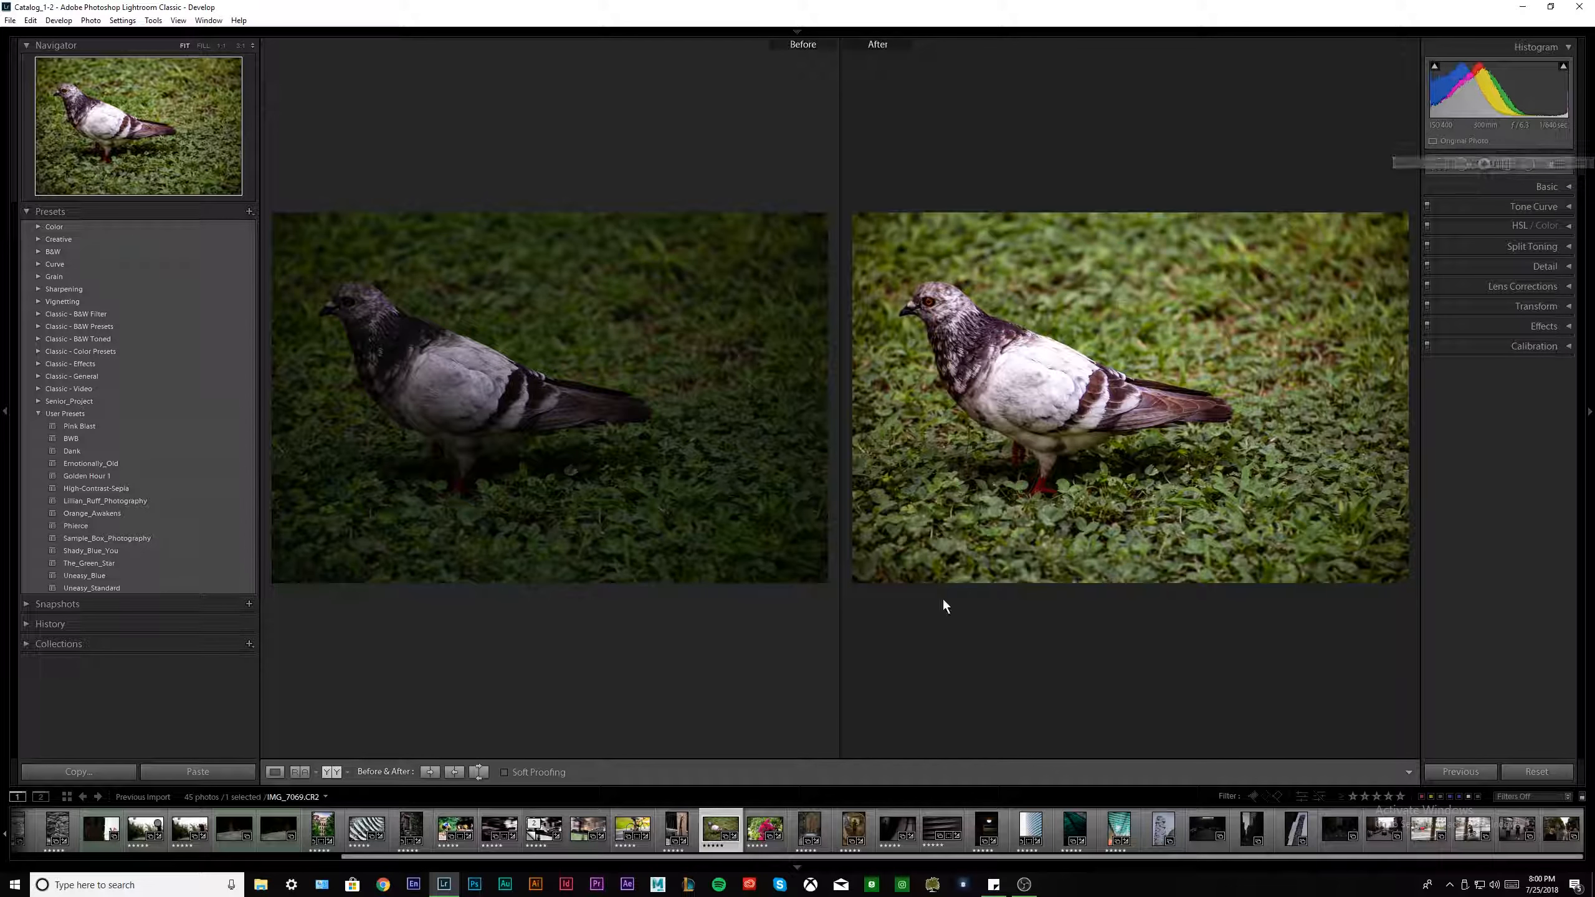
Review the magenta-leaved plant photo IMG_7074 and the garden path photo IMG_7082 in the before-and-after comparison.
click(766, 828)
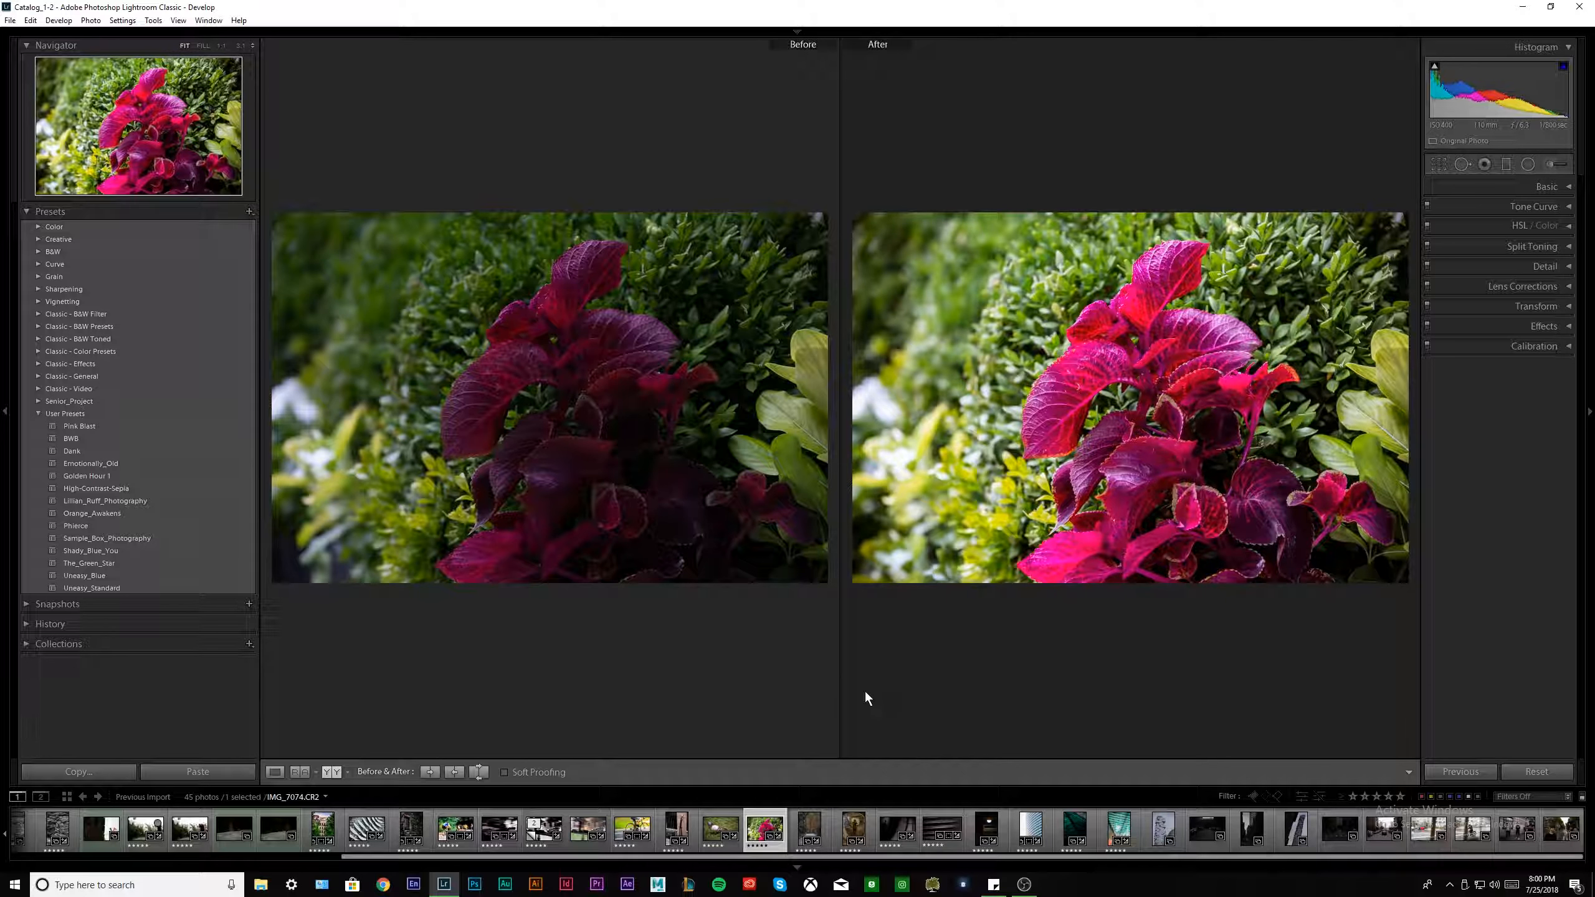
click(800, 829)
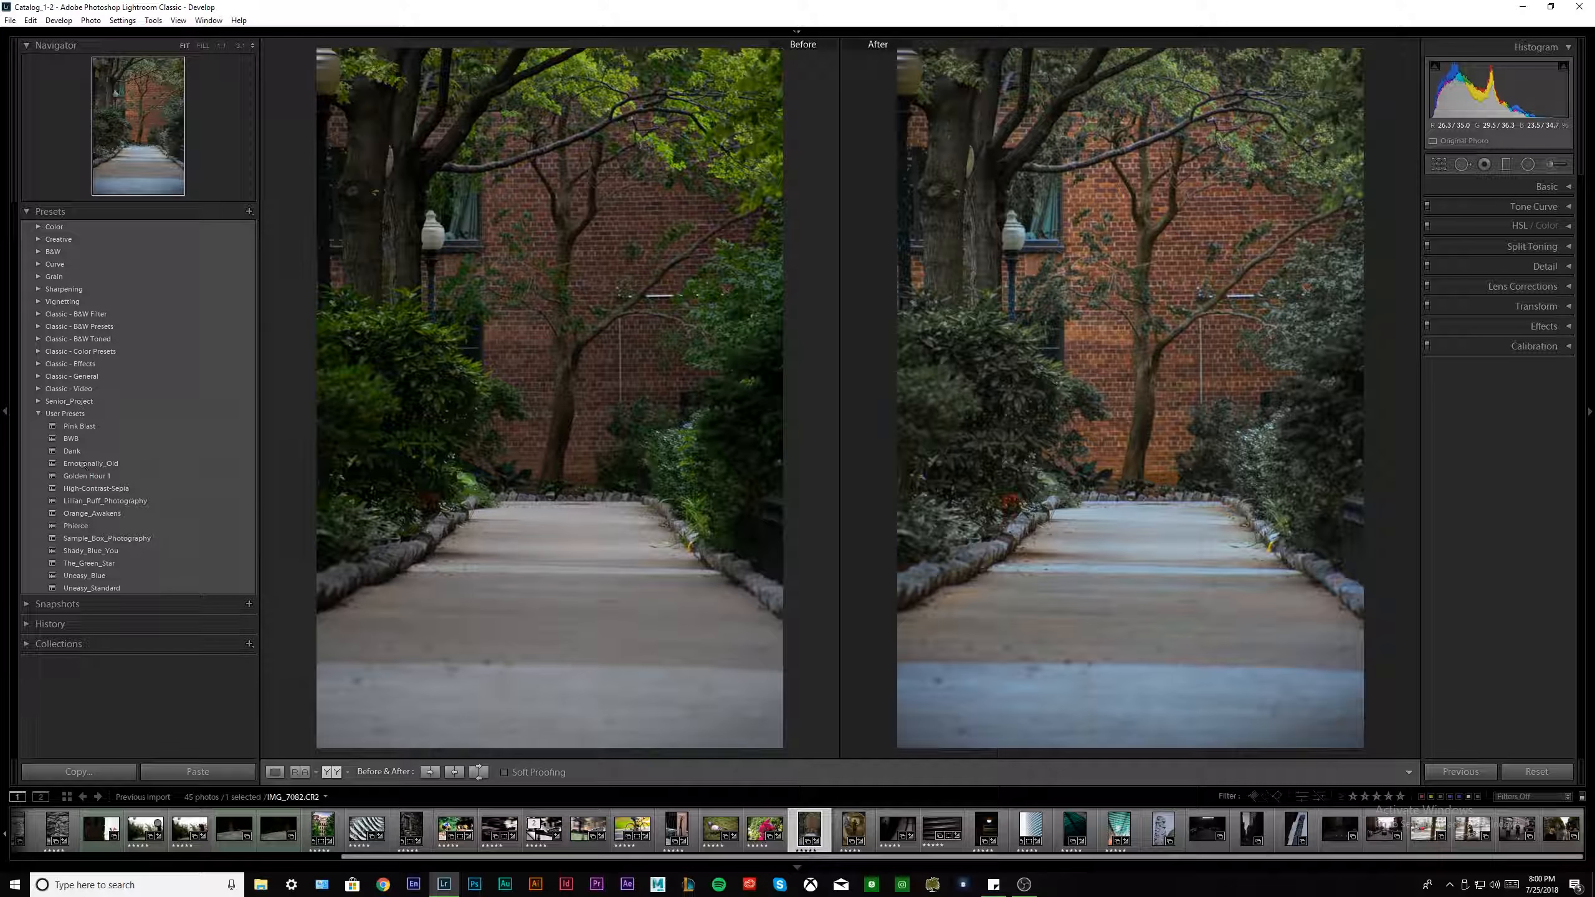
Preview user presets on the garden path photo, comparing Sample_Box_Photography and The_Green_Star with Shady_Blue_You.
click(94, 585)
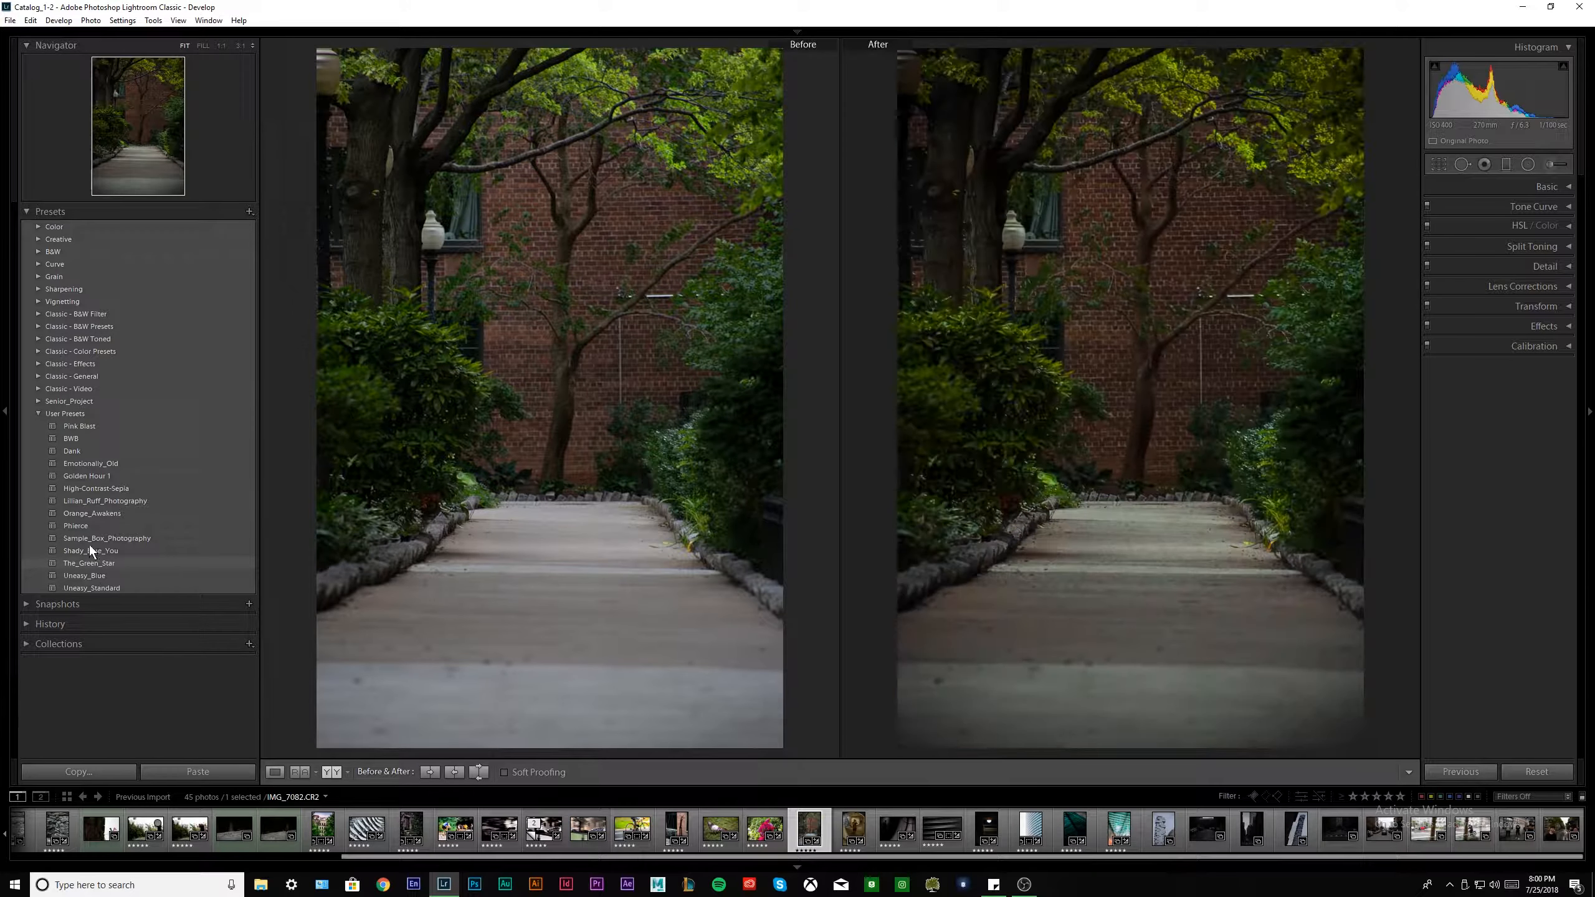
click(92, 552)
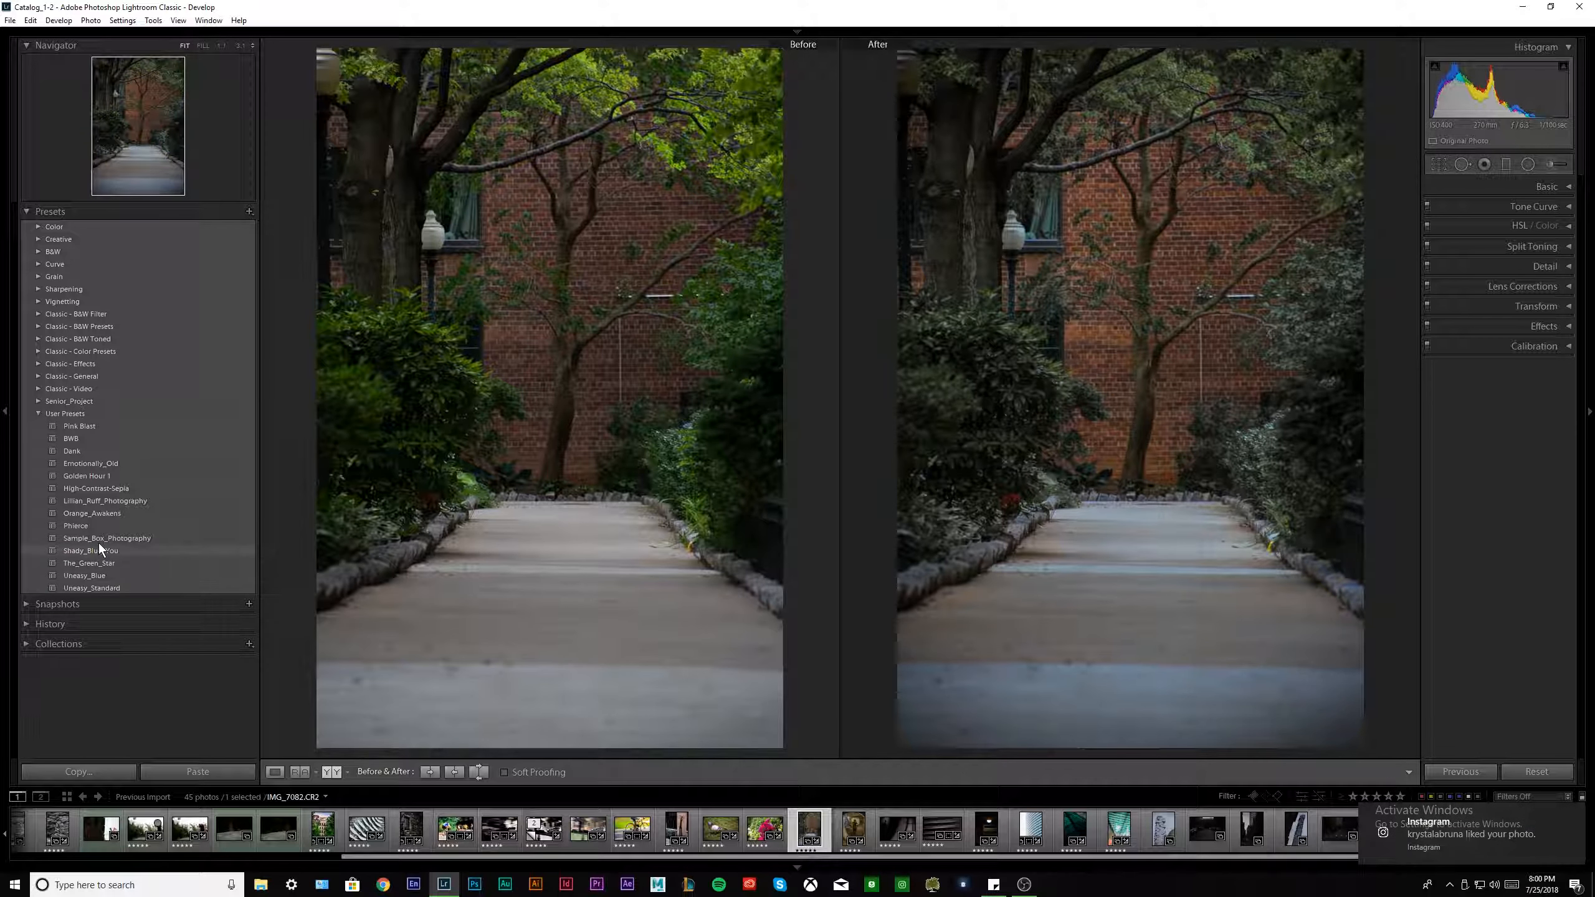
click(98, 541)
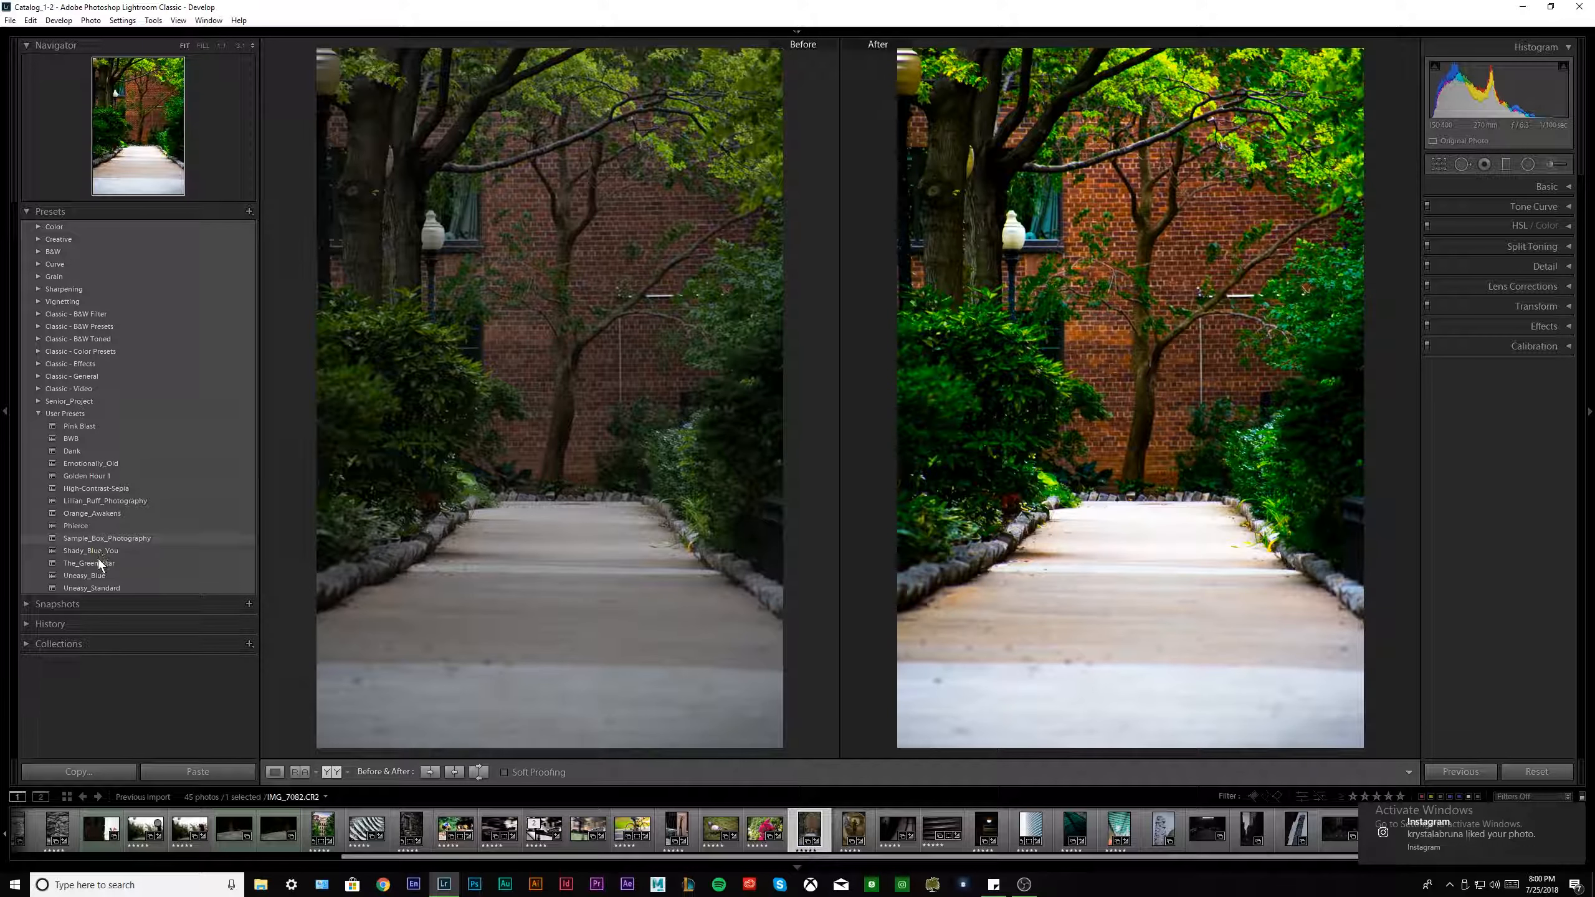
click(97, 552)
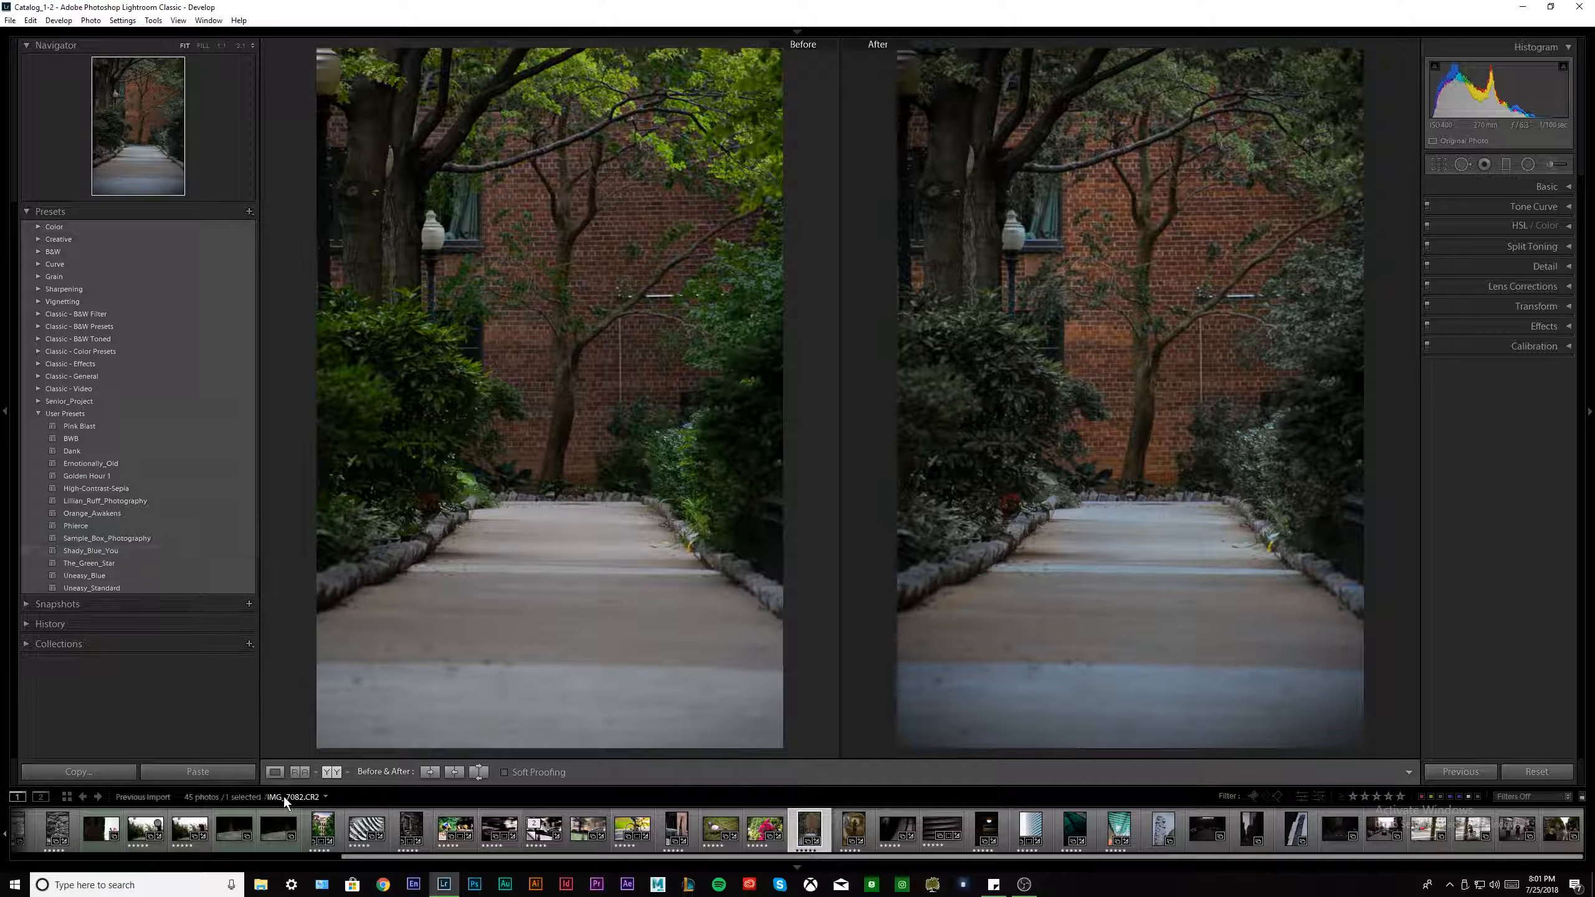
click(110, 550)
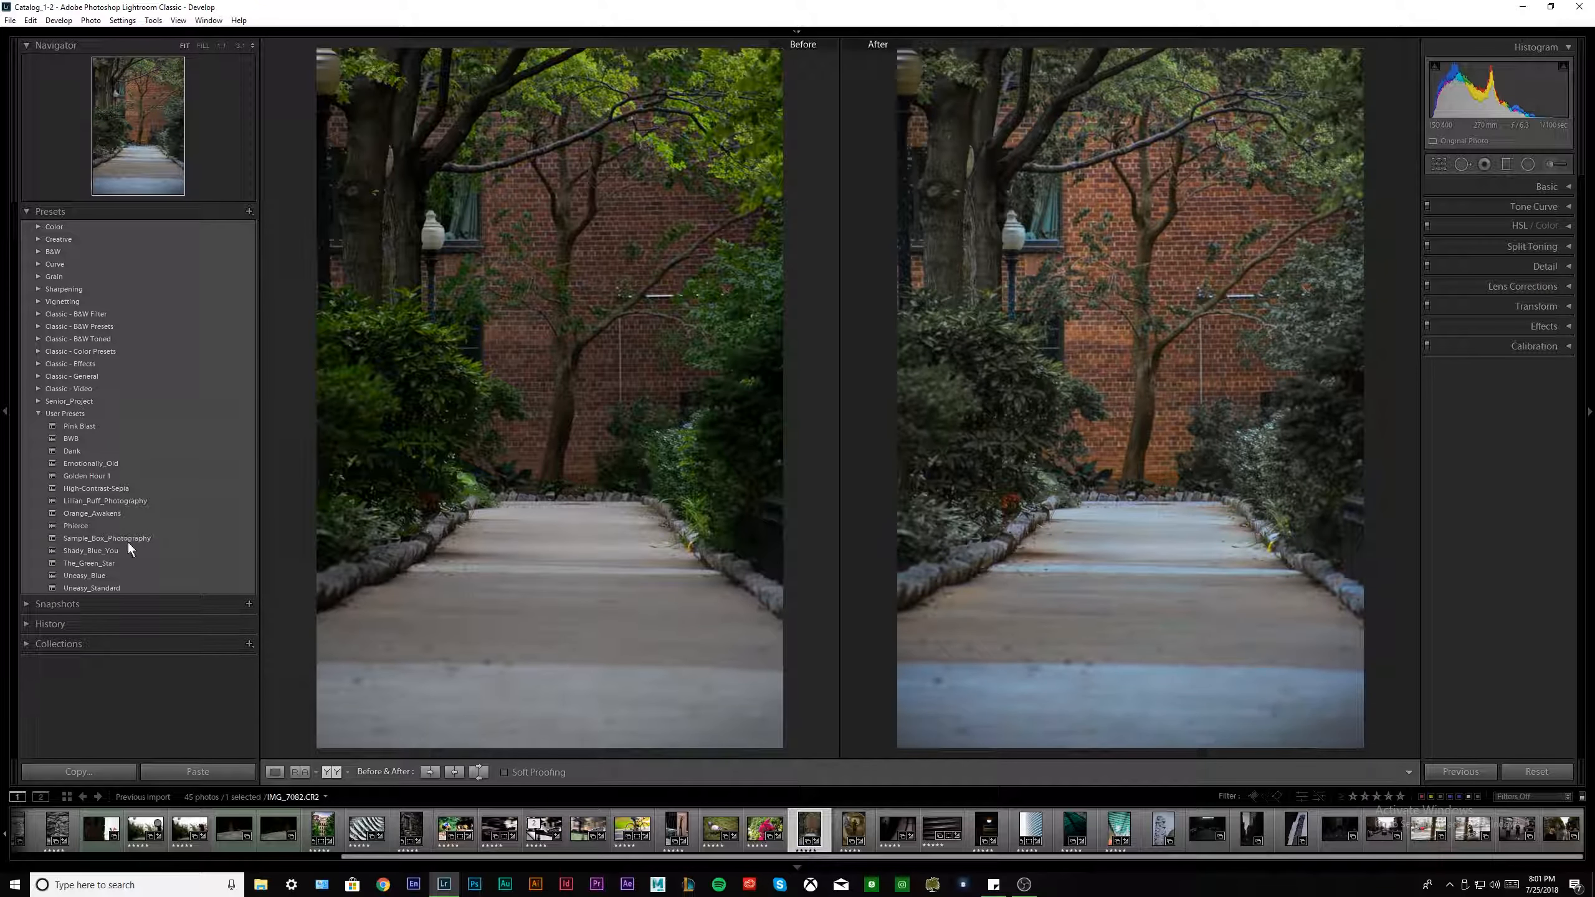
click(107, 552)
Compare the mirror self-portrait IMG_7091 and the dark mirror-edge photo IMG_7092 before and after, and view the latter alone in Loupe view.
click(853, 836)
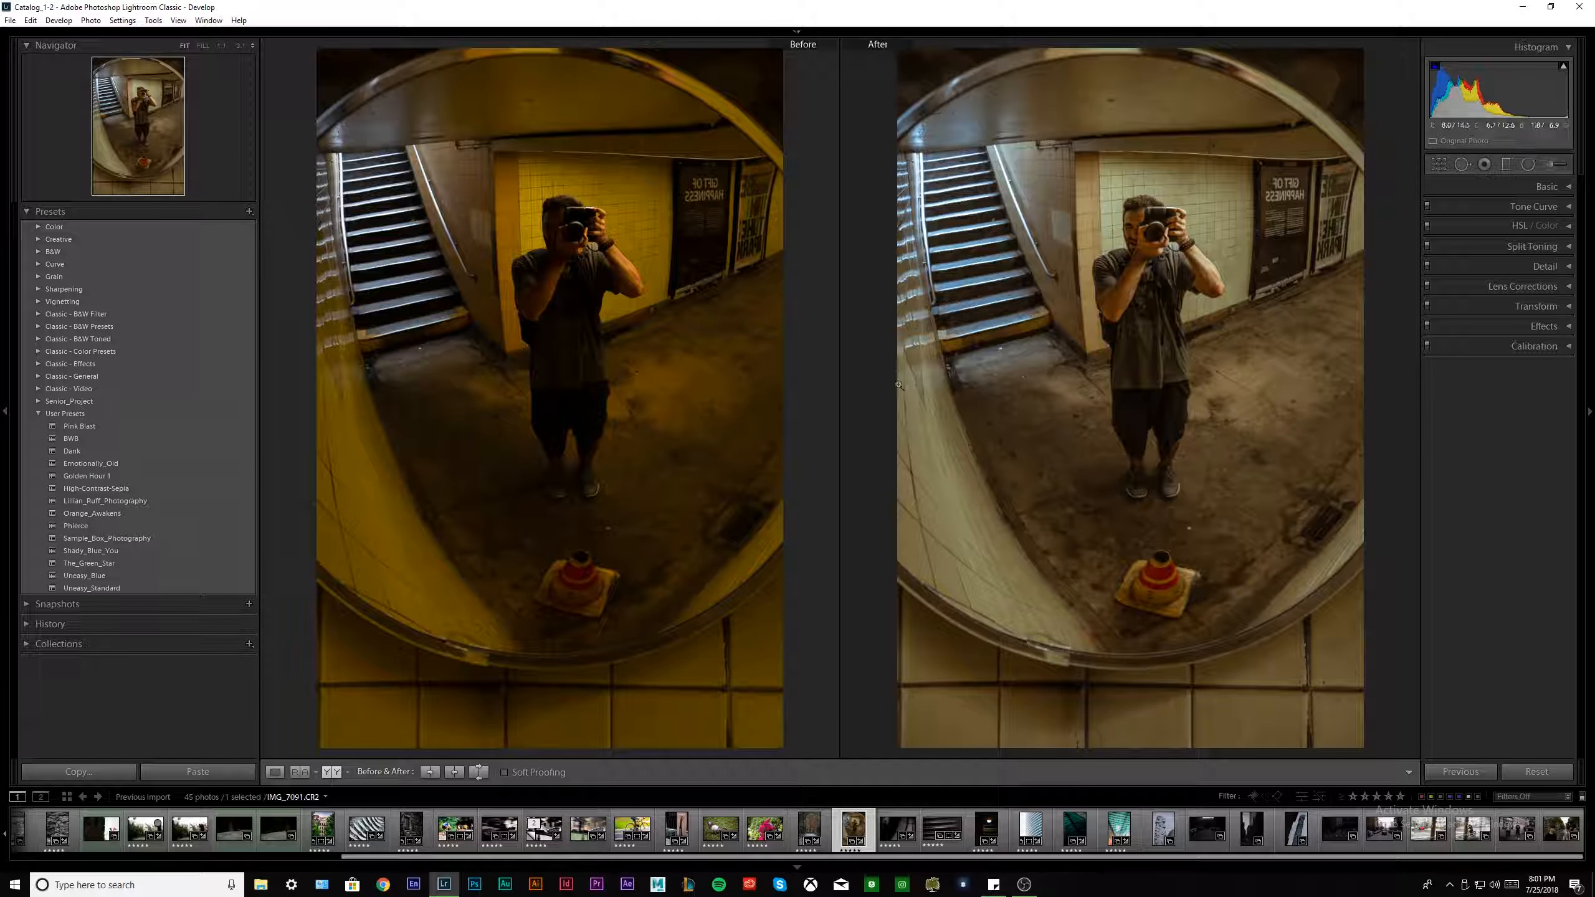
click(904, 833)
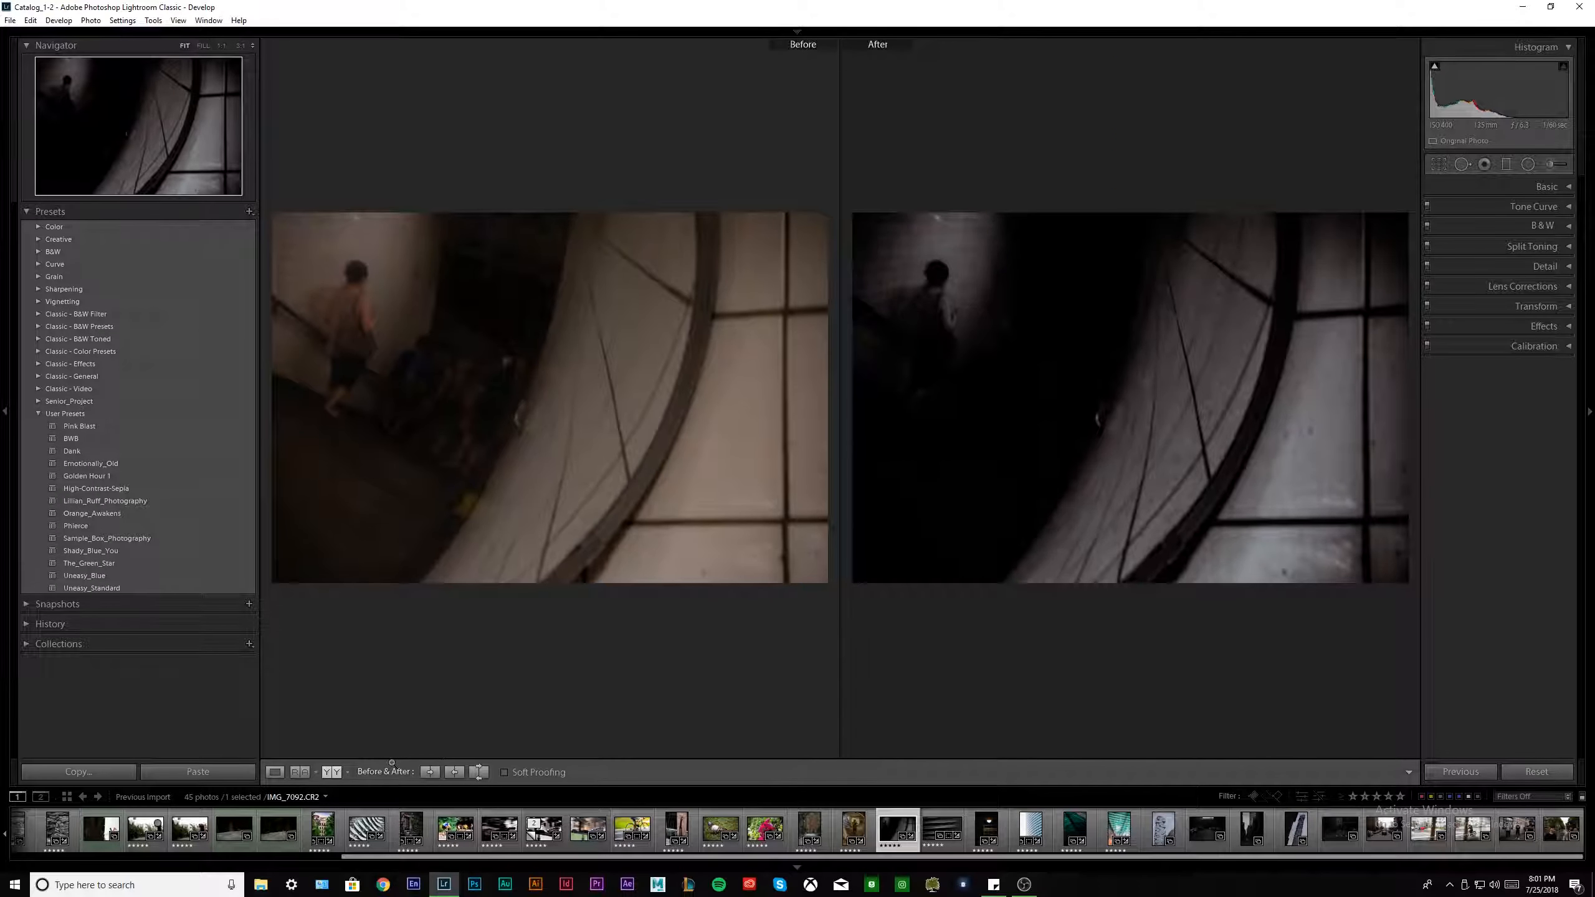
click(275, 772)
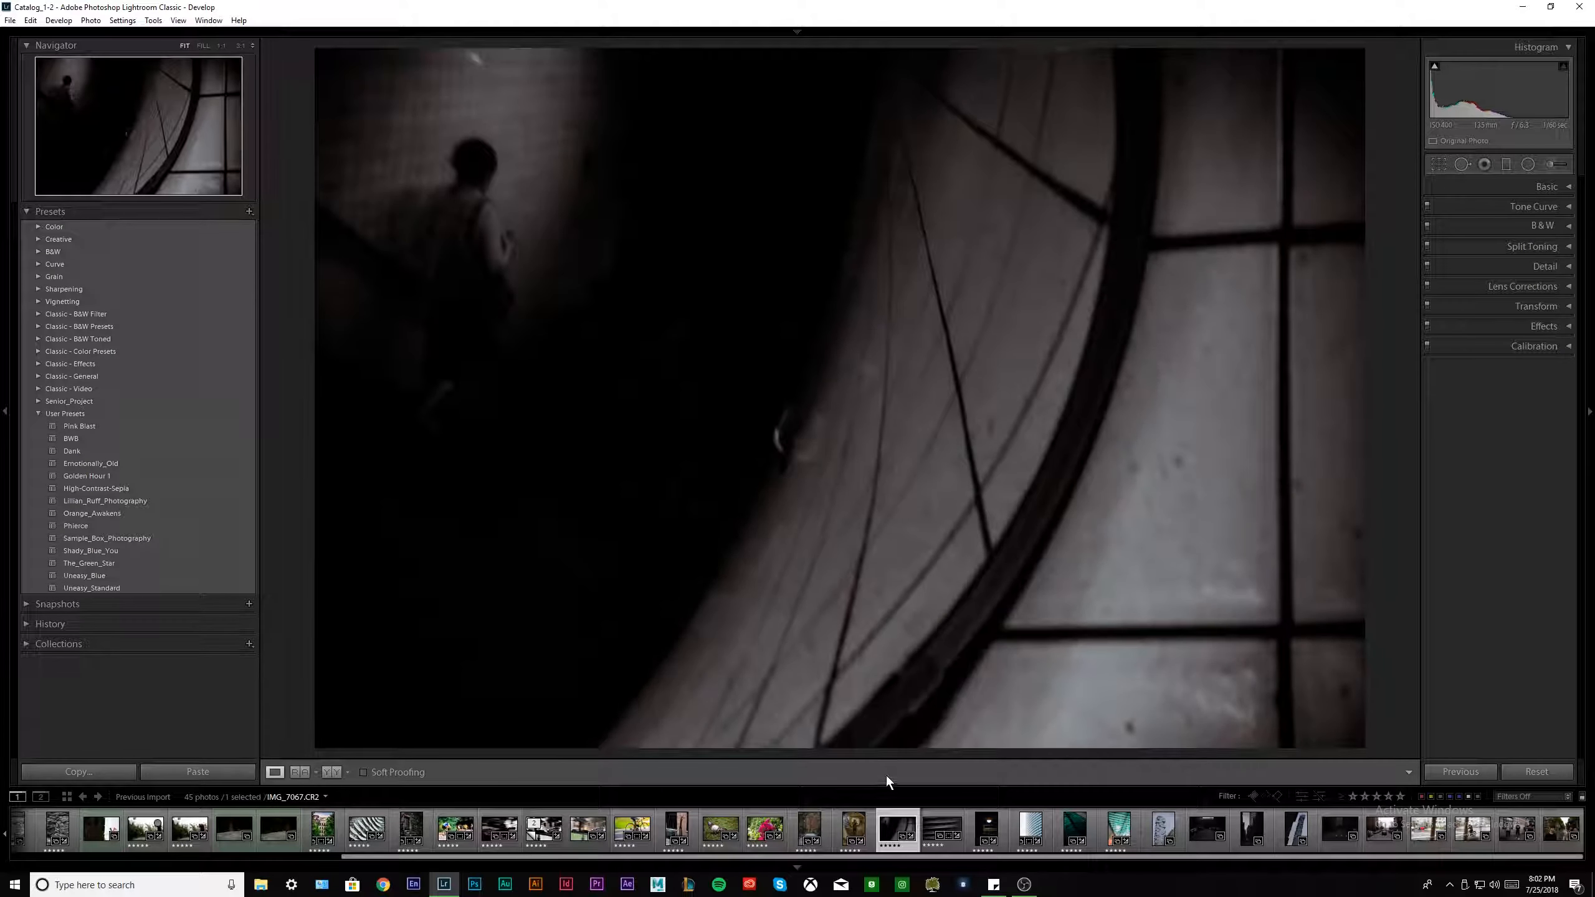
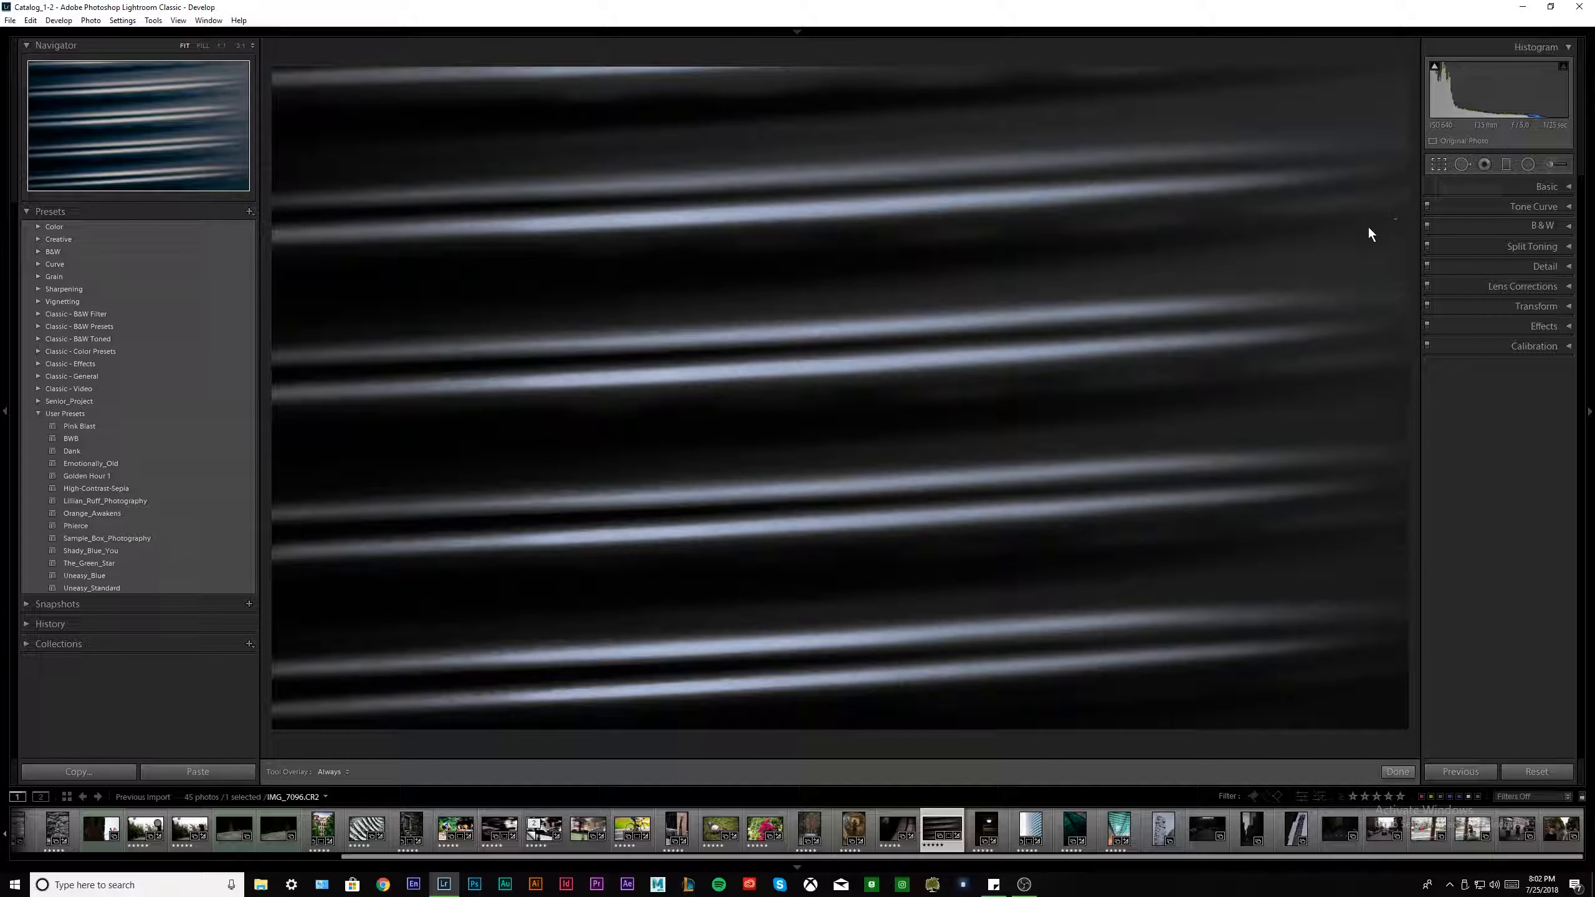
Expand the crop of the blurred-lines photo IMG_7096 to nearly the full original frame, and undo the crop change.
key(r)
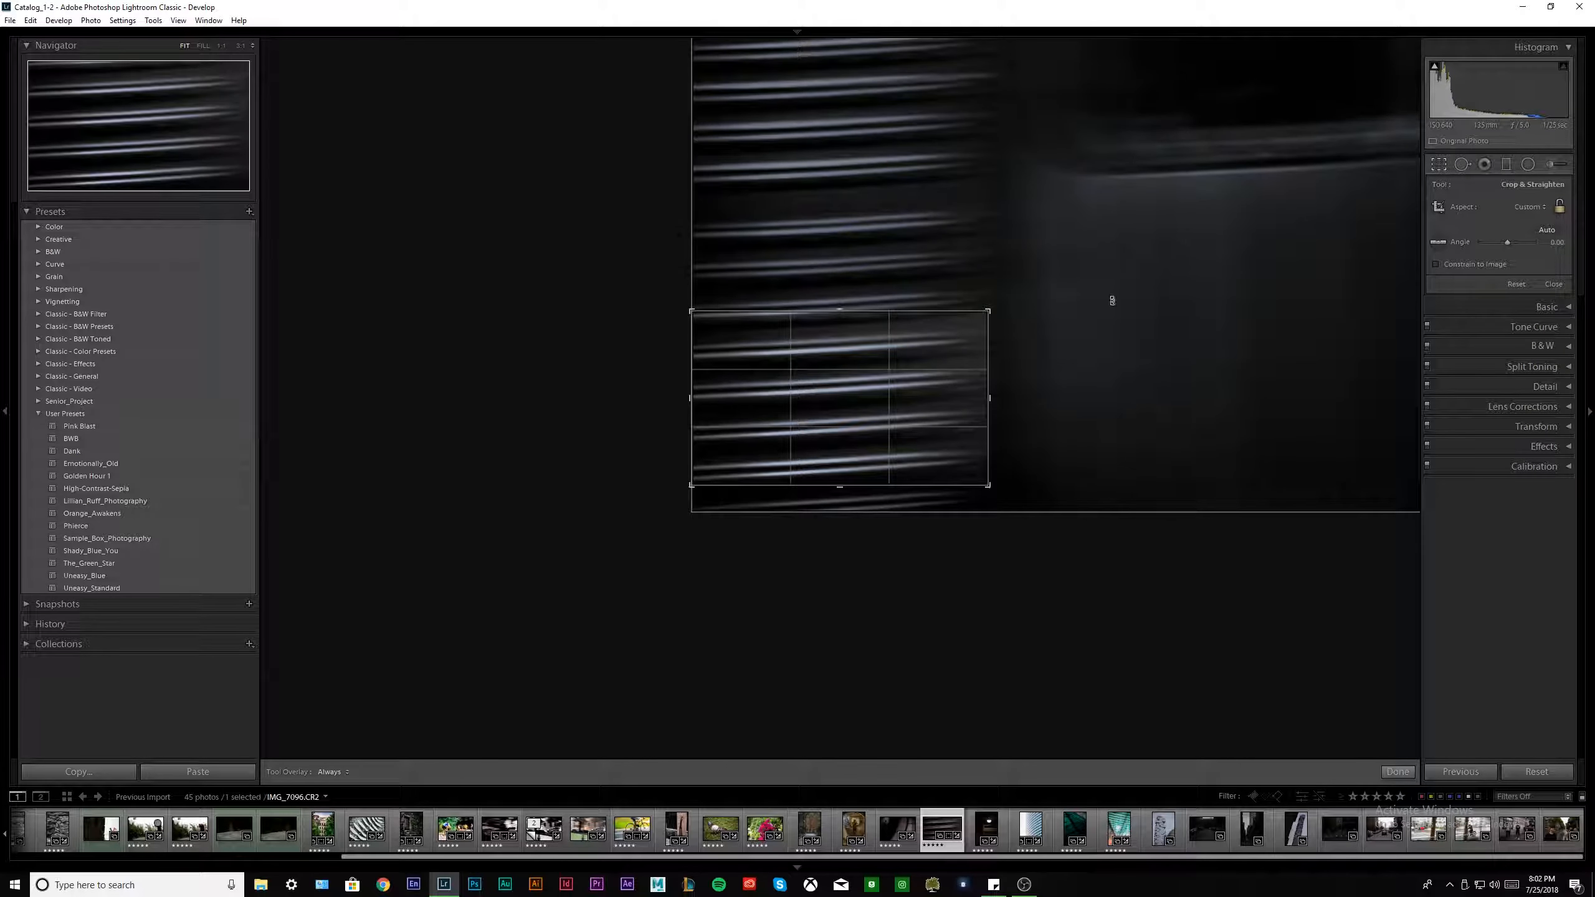
drag(988, 310, 1442, 38)
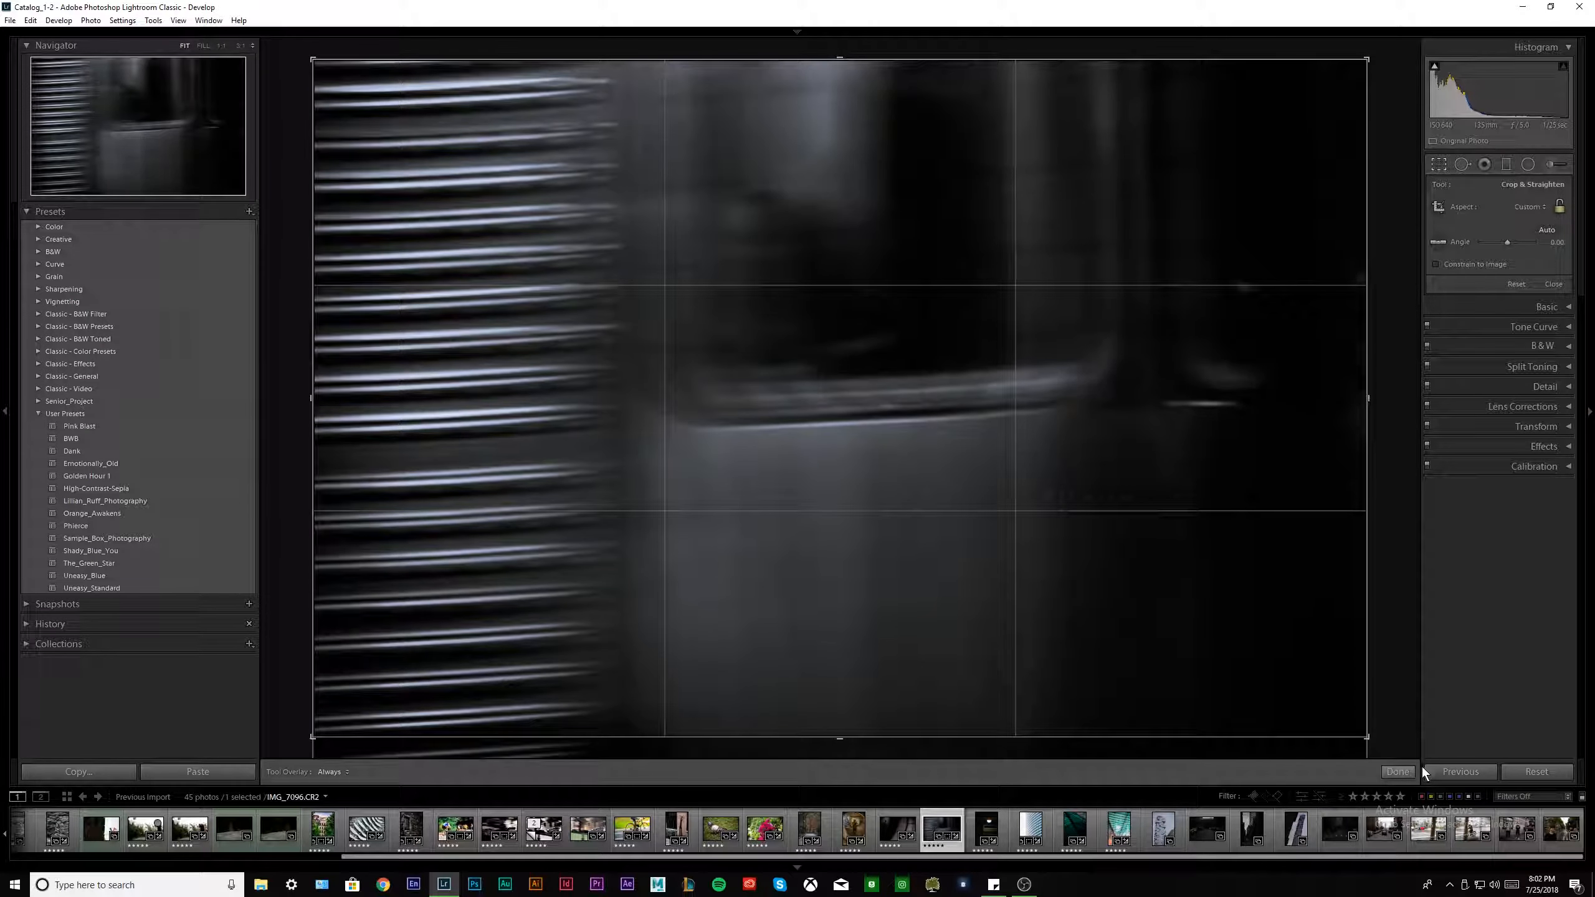
click(1398, 772)
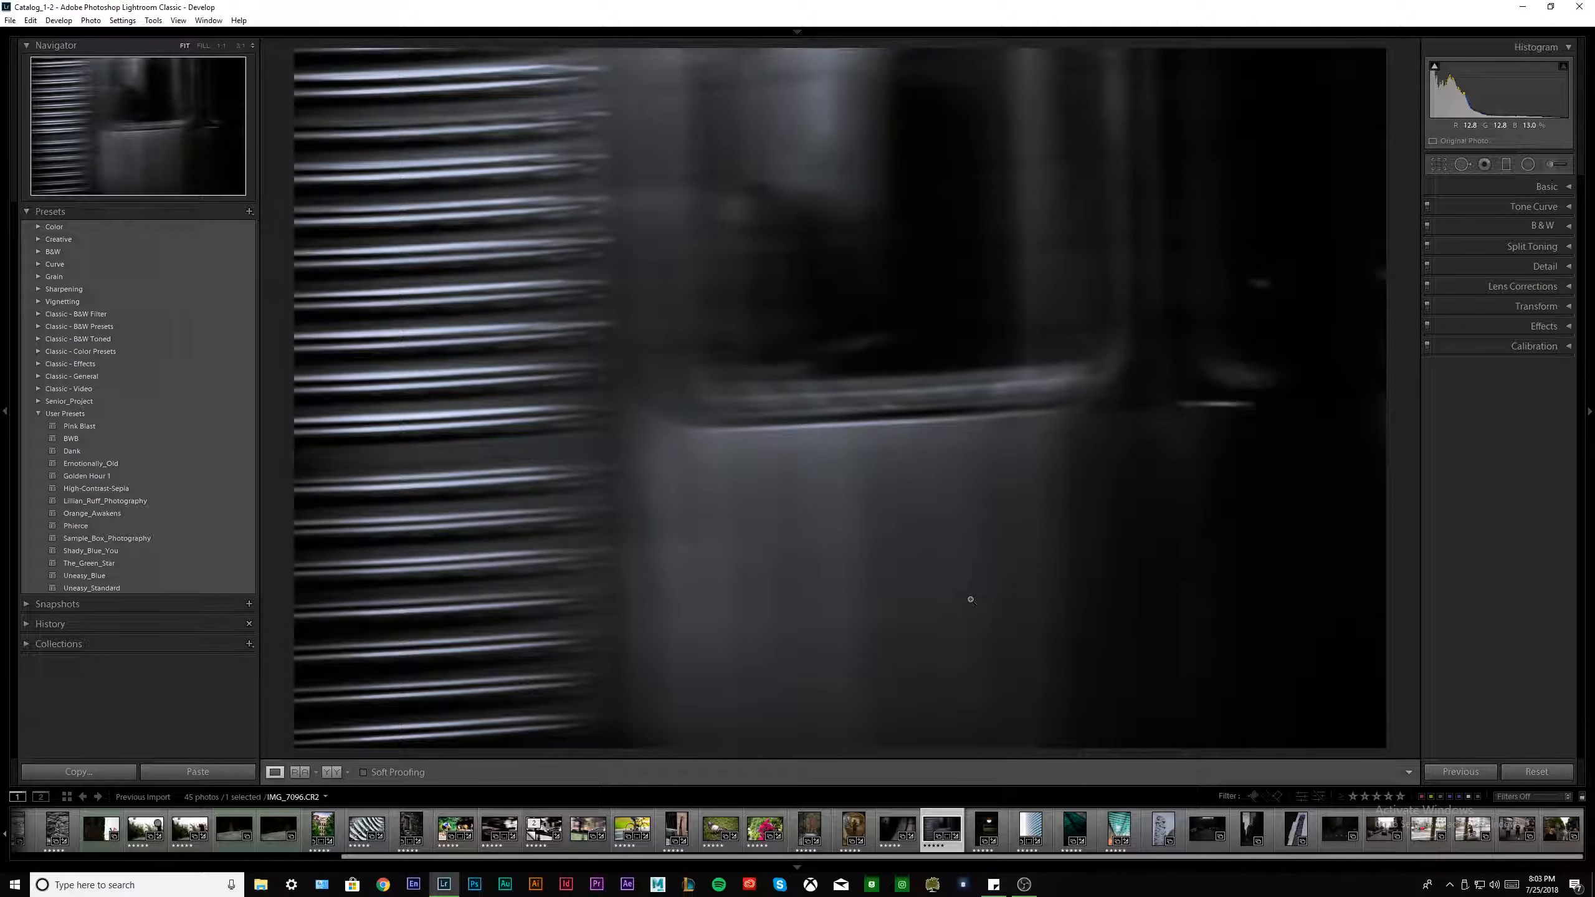
key(ctrl+z)
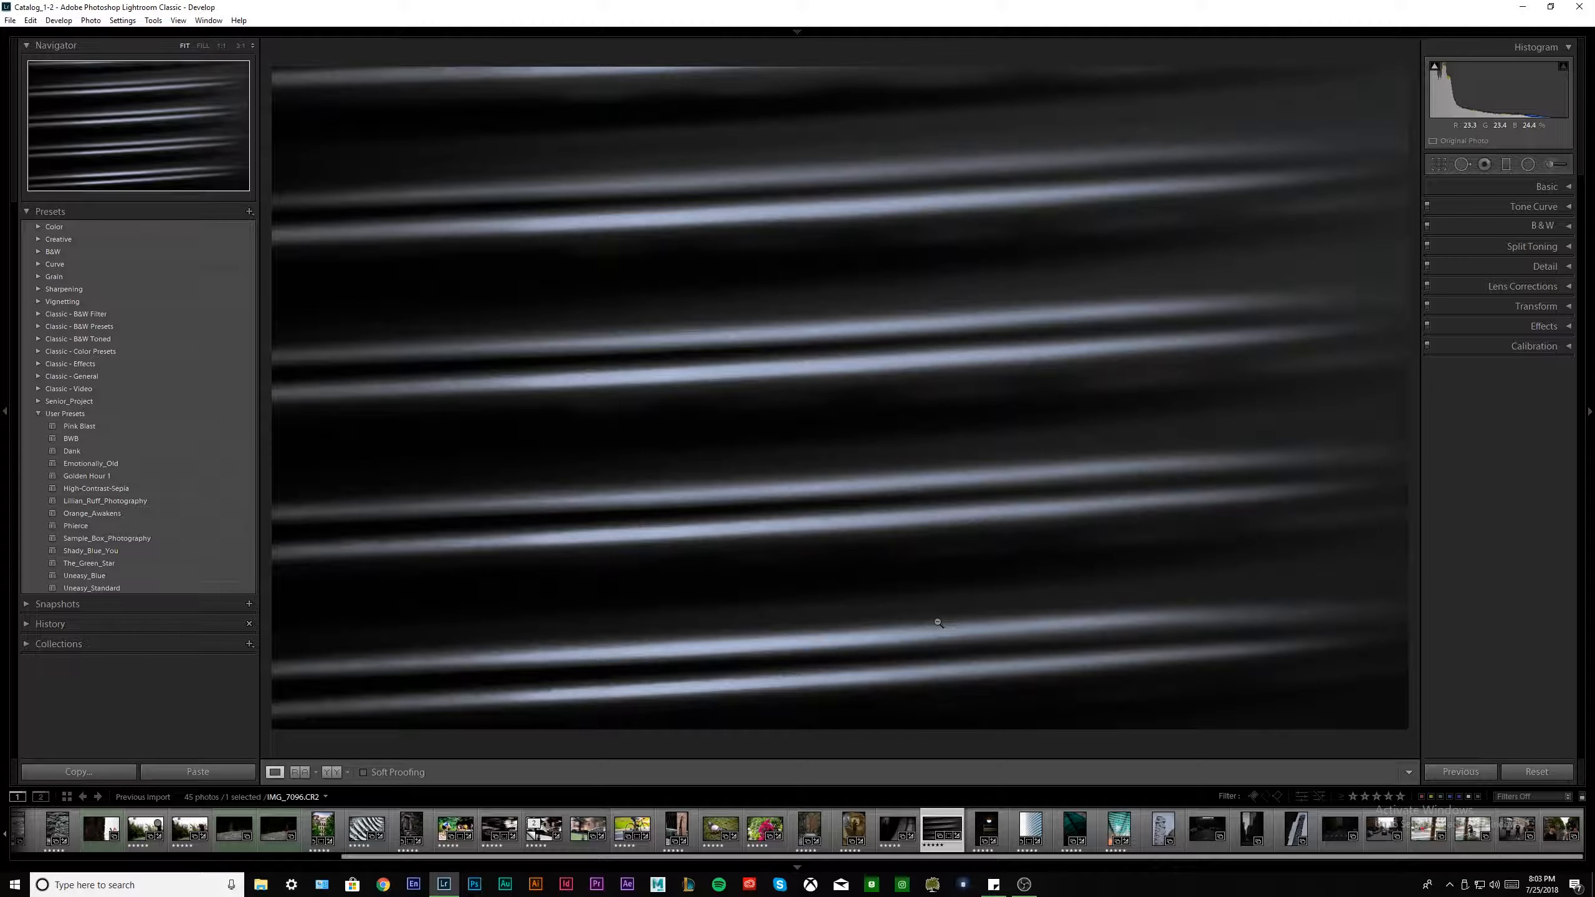
Inspect the blurred-lines photo and the hanging lamp photo IMG_7103 at 1:1, including the lamp's glow and the twisted cable.
click(938, 622)
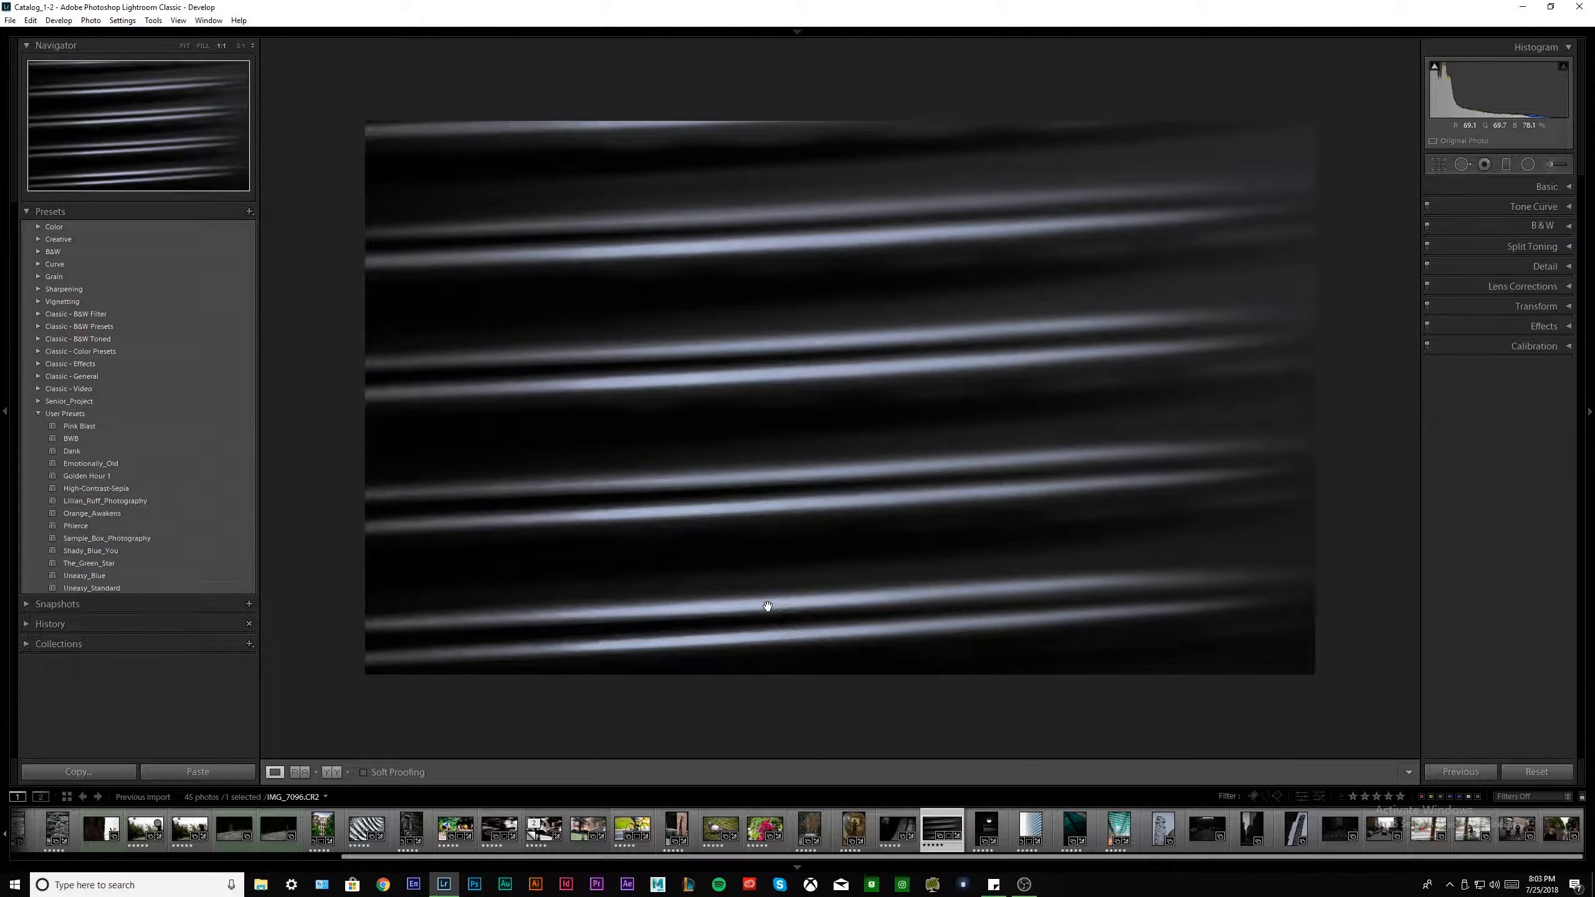
click(850, 560)
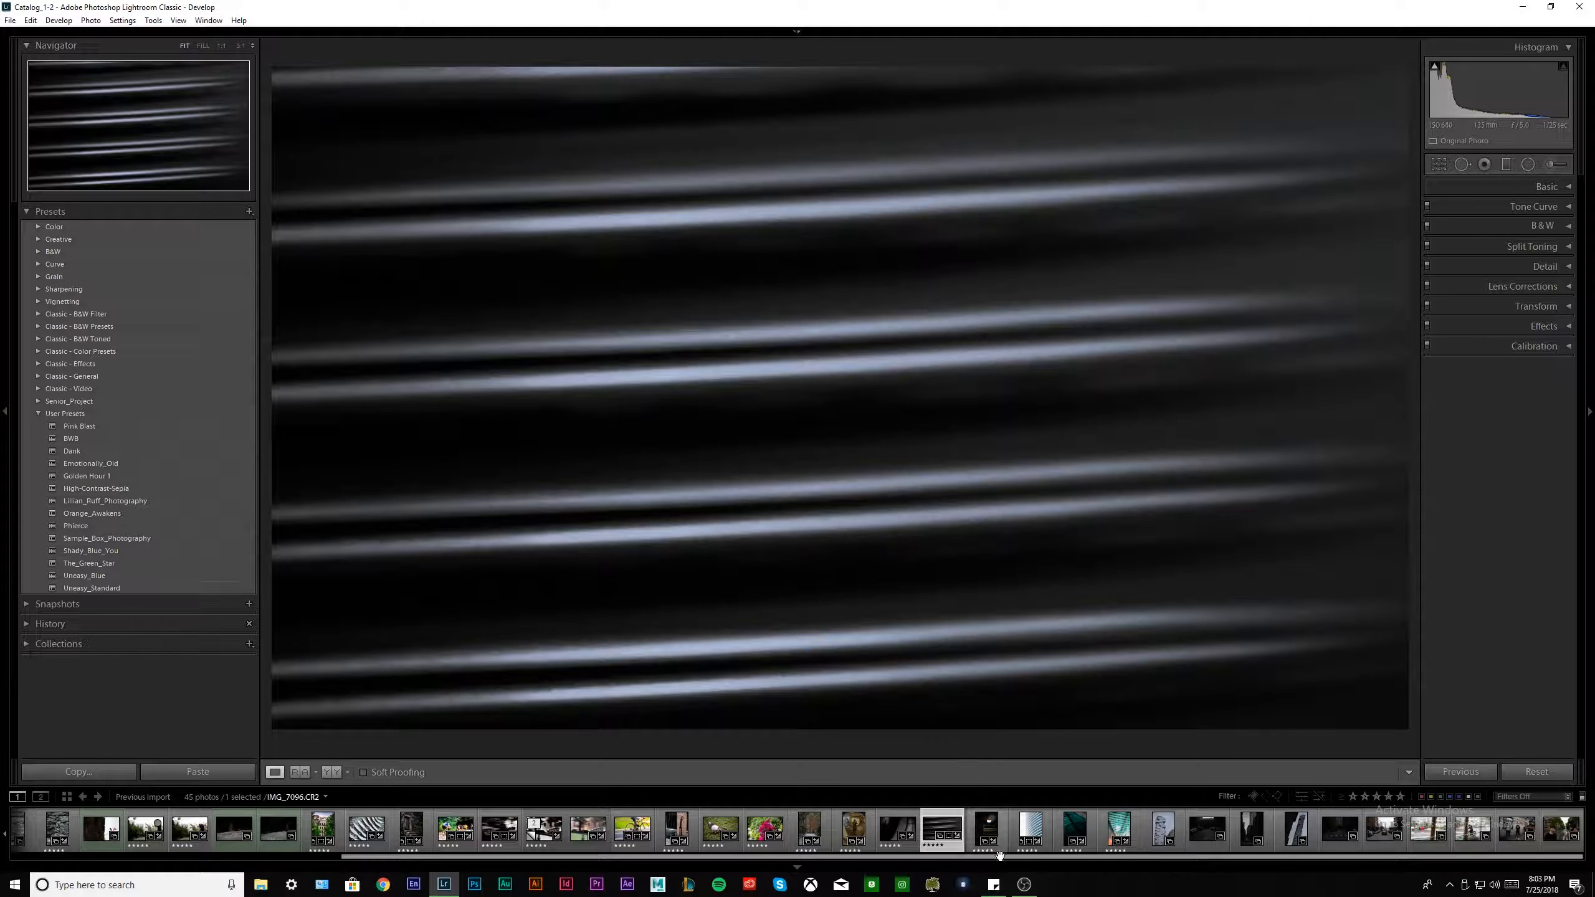
click(978, 835)
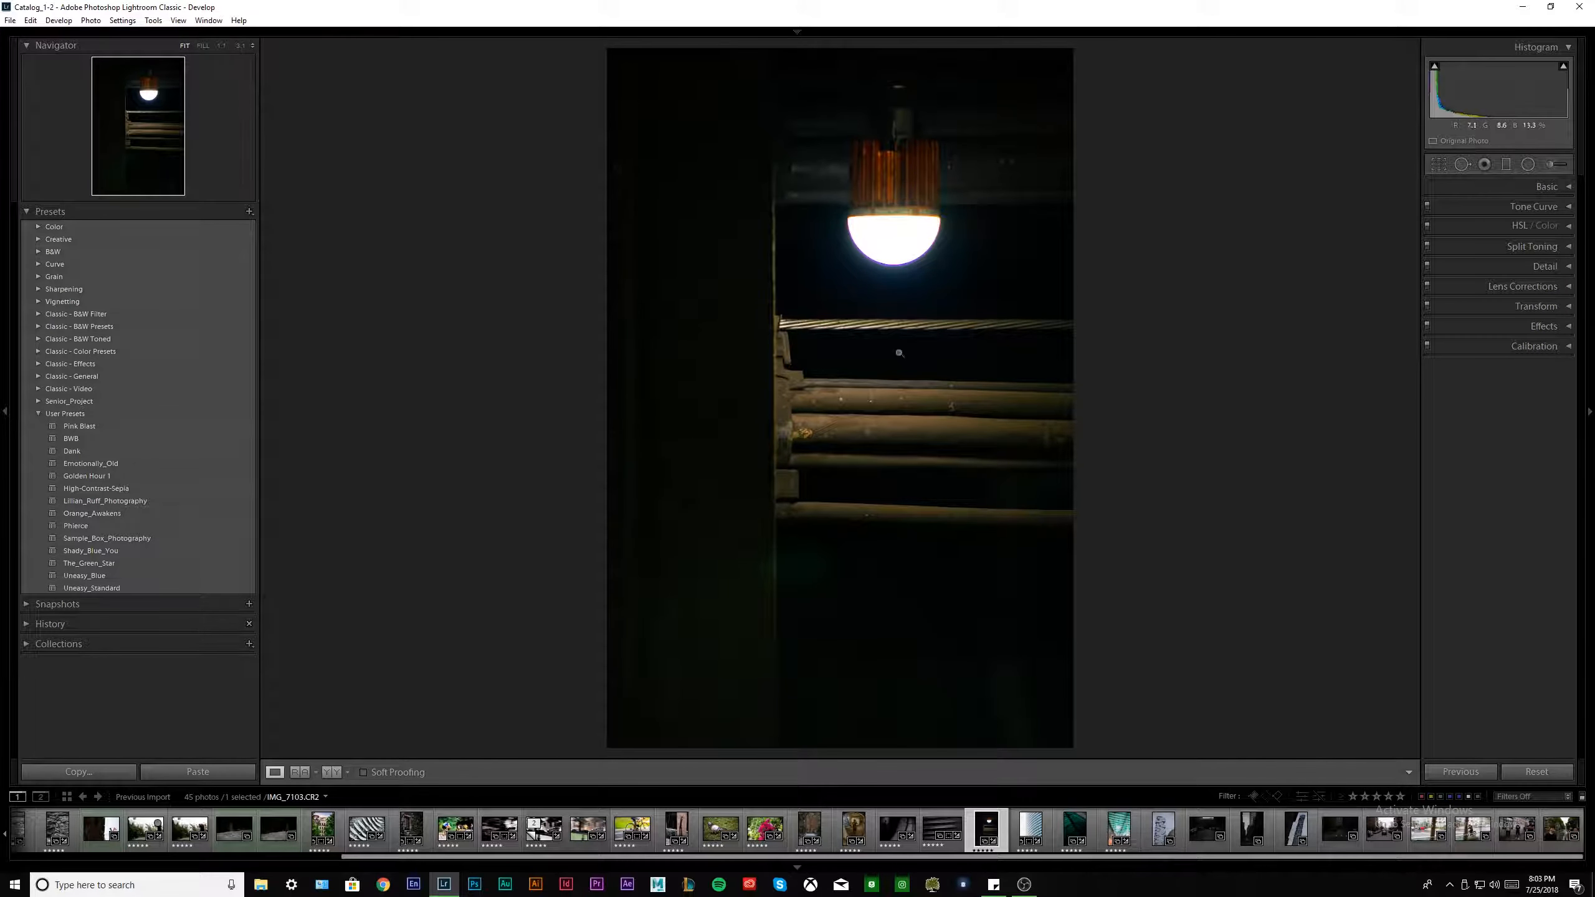
click(825, 344)
drag(842, 428, 559, 552)
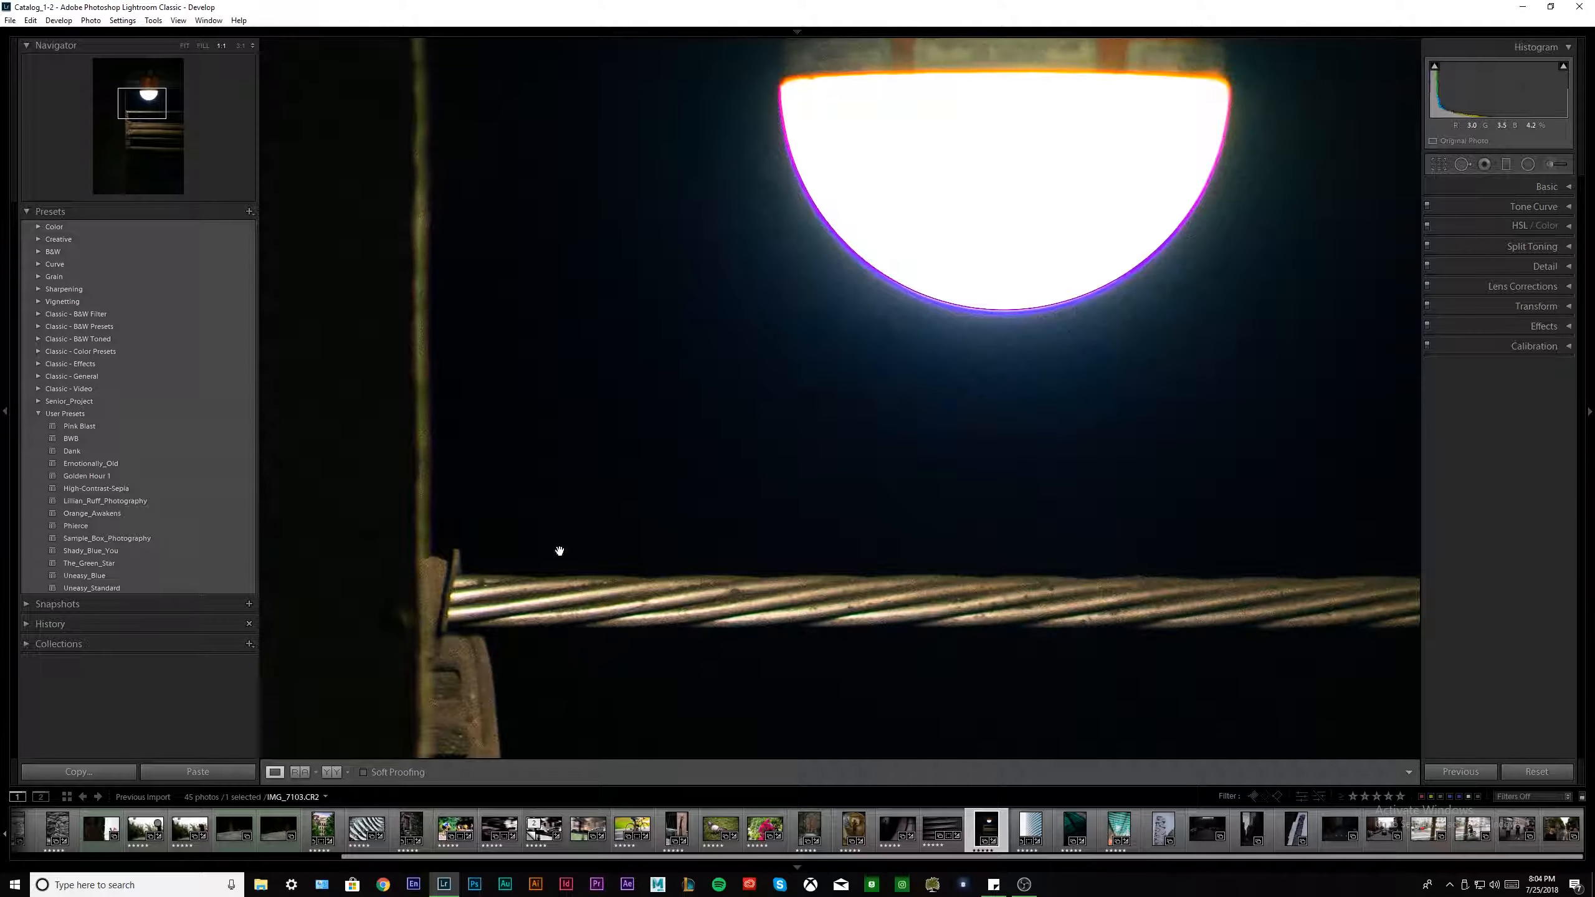
click(681, 593)
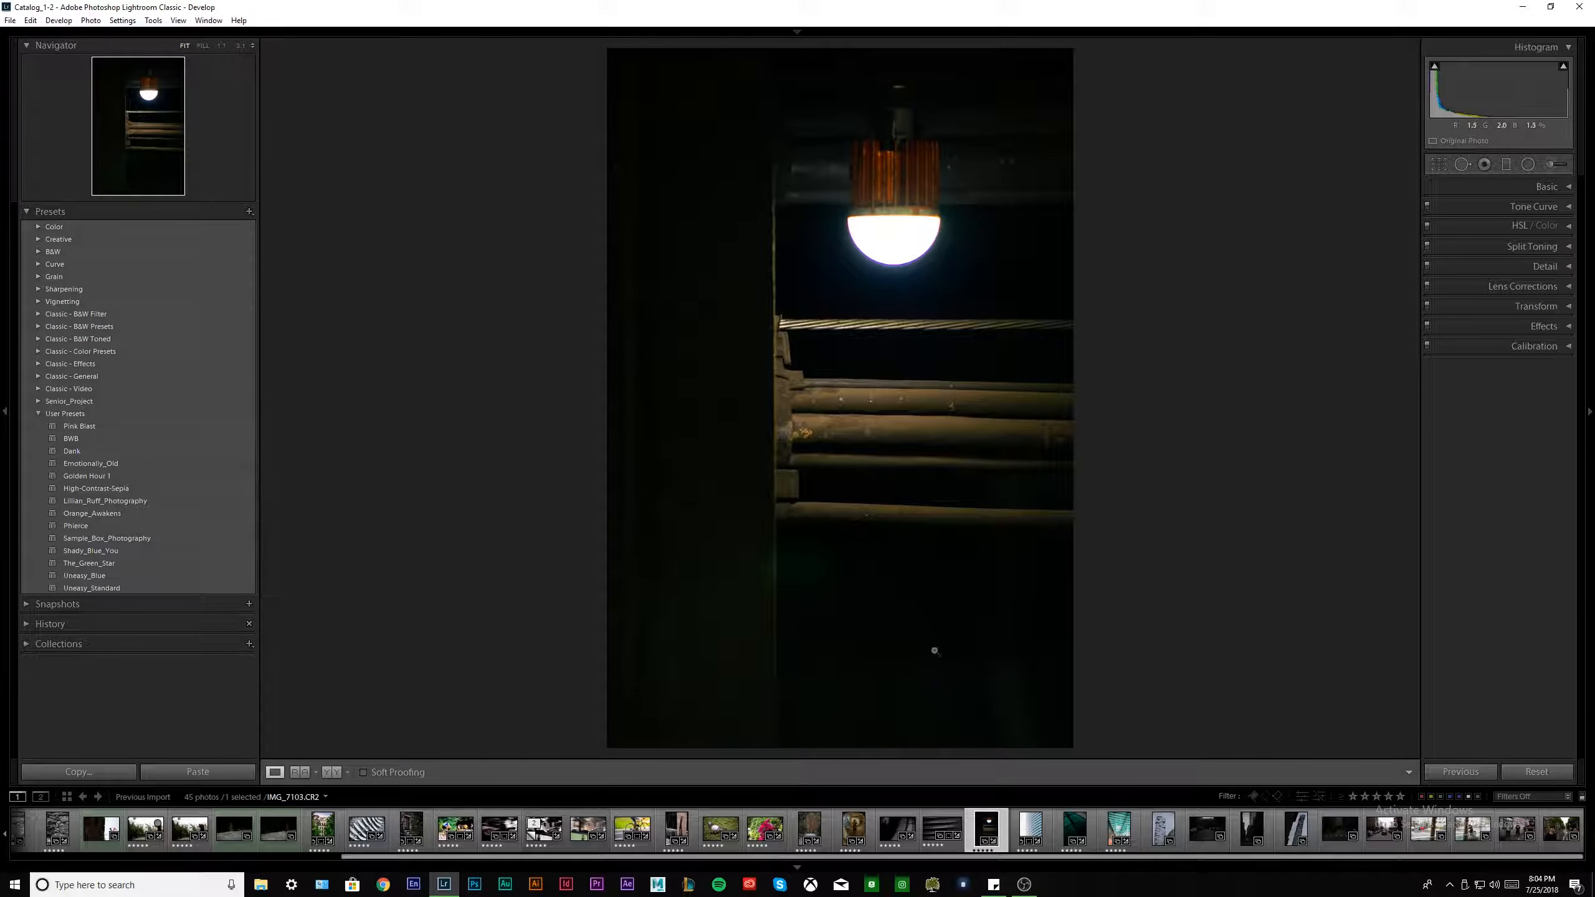
right_click(1017, 267)
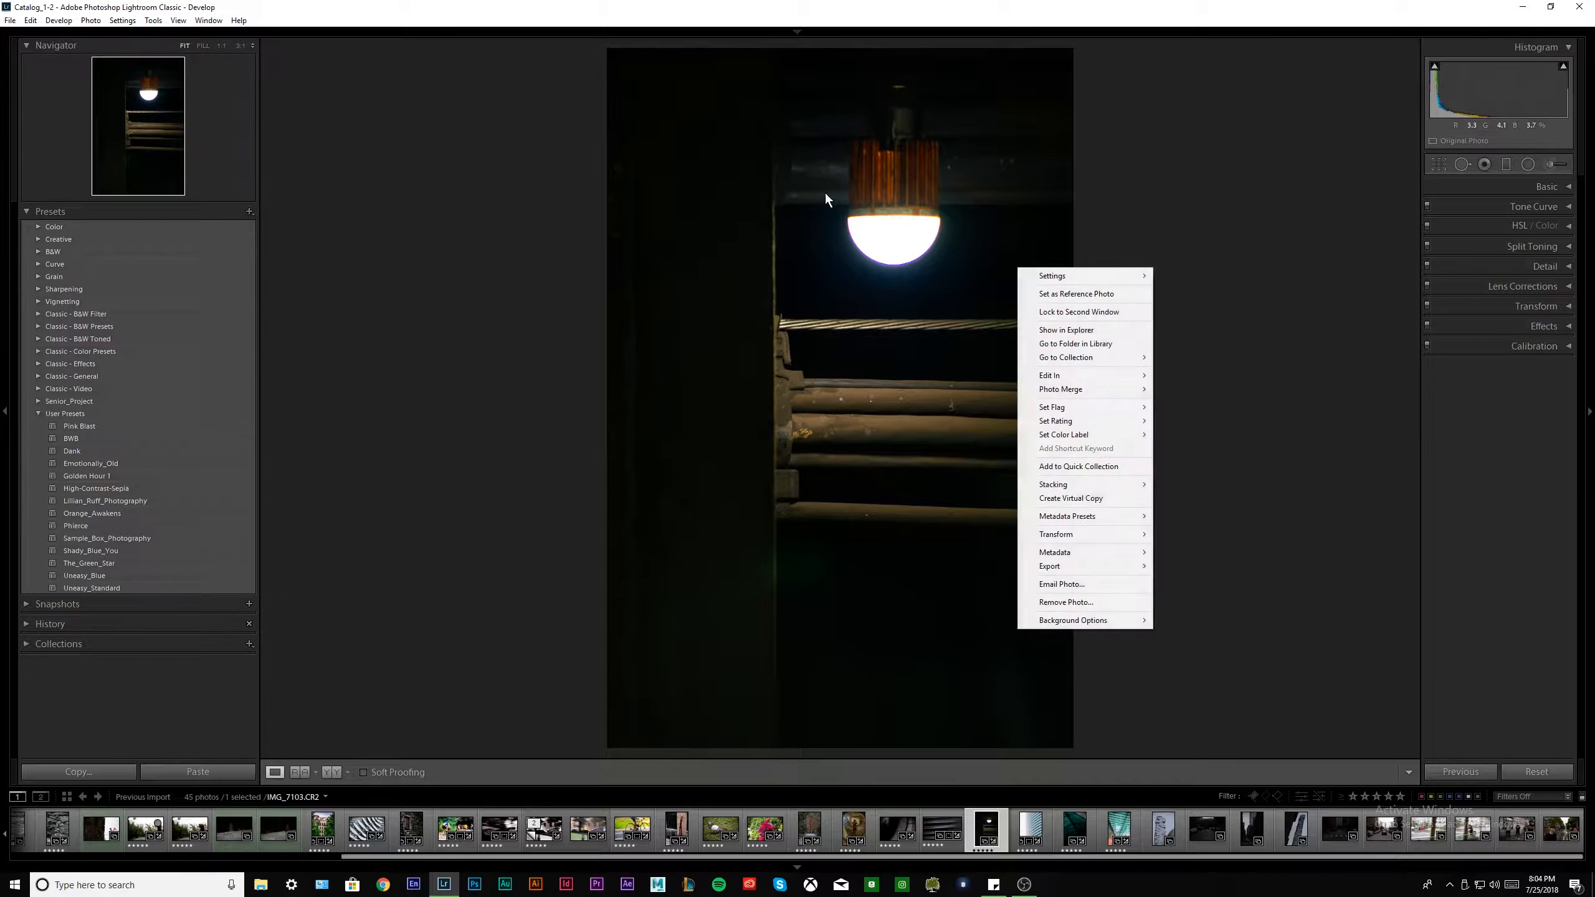
click(888, 270)
click(715, 265)
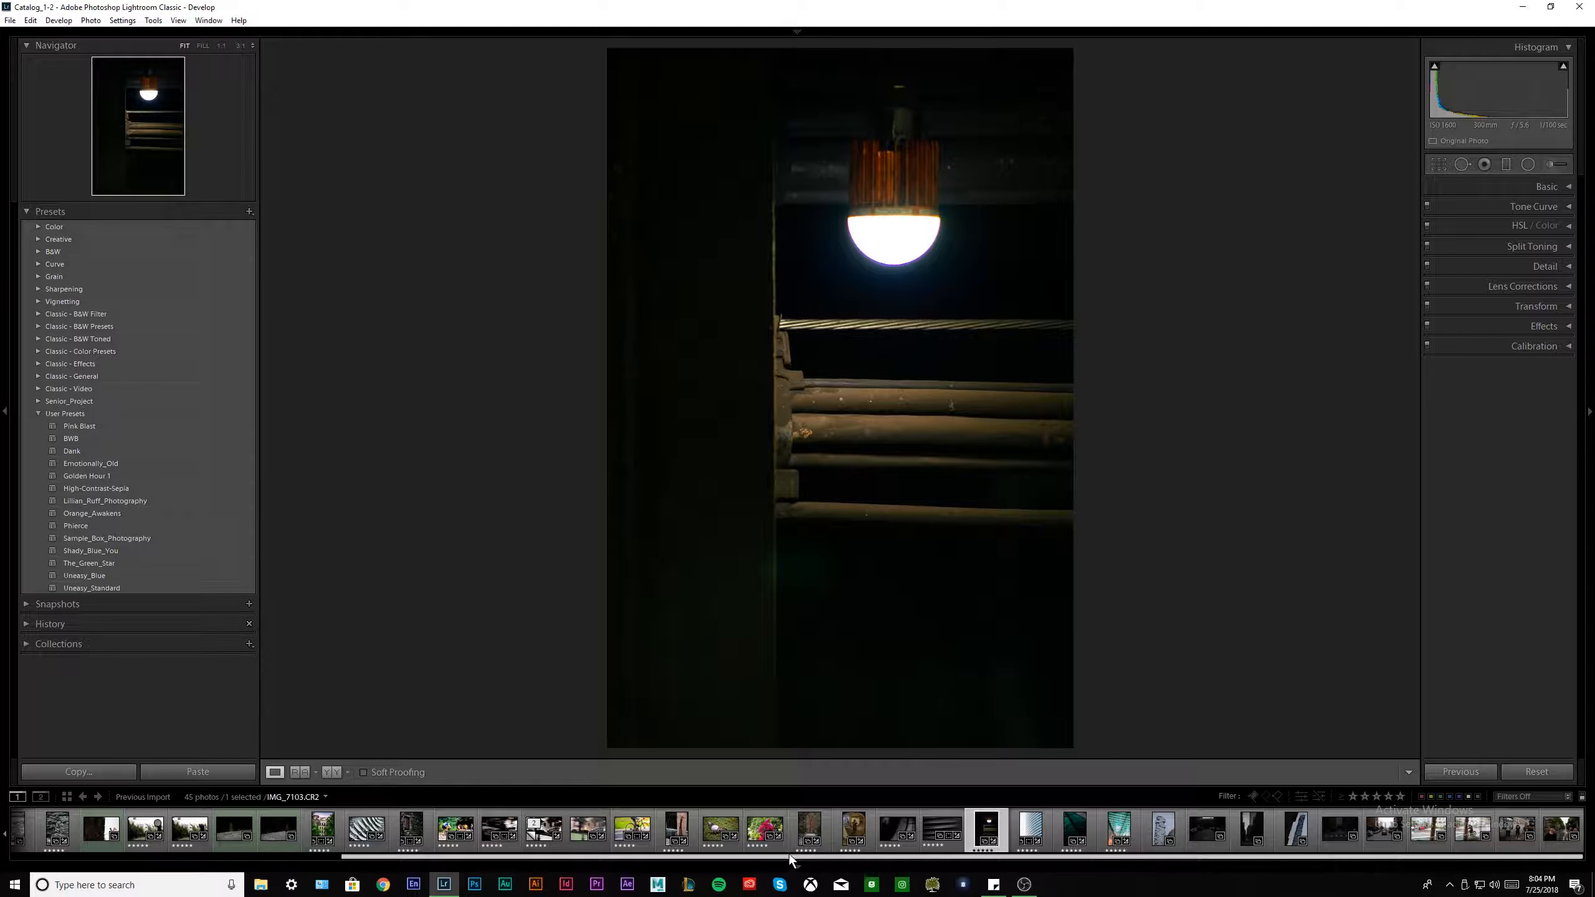
scroll(786, 854, up, 2)
scroll(644, 845, down, 2)
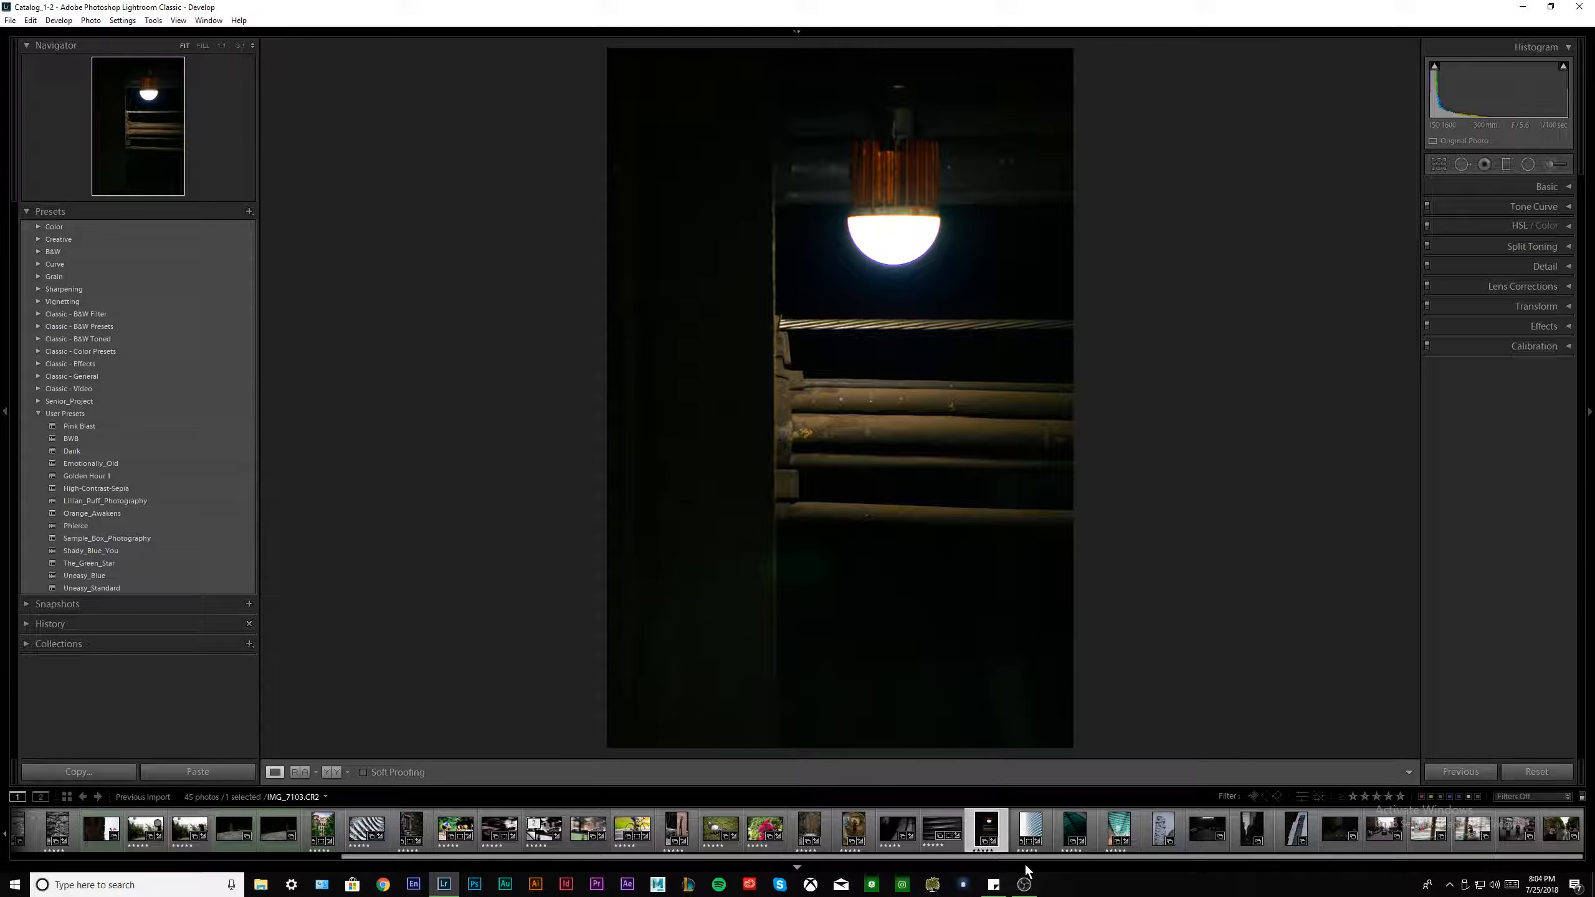
Go back to the blurred-lines photo IMG_7096, show it in the before-and-after comparison, and compare the lamp photo IMG_7103 the same way.
click(1030, 829)
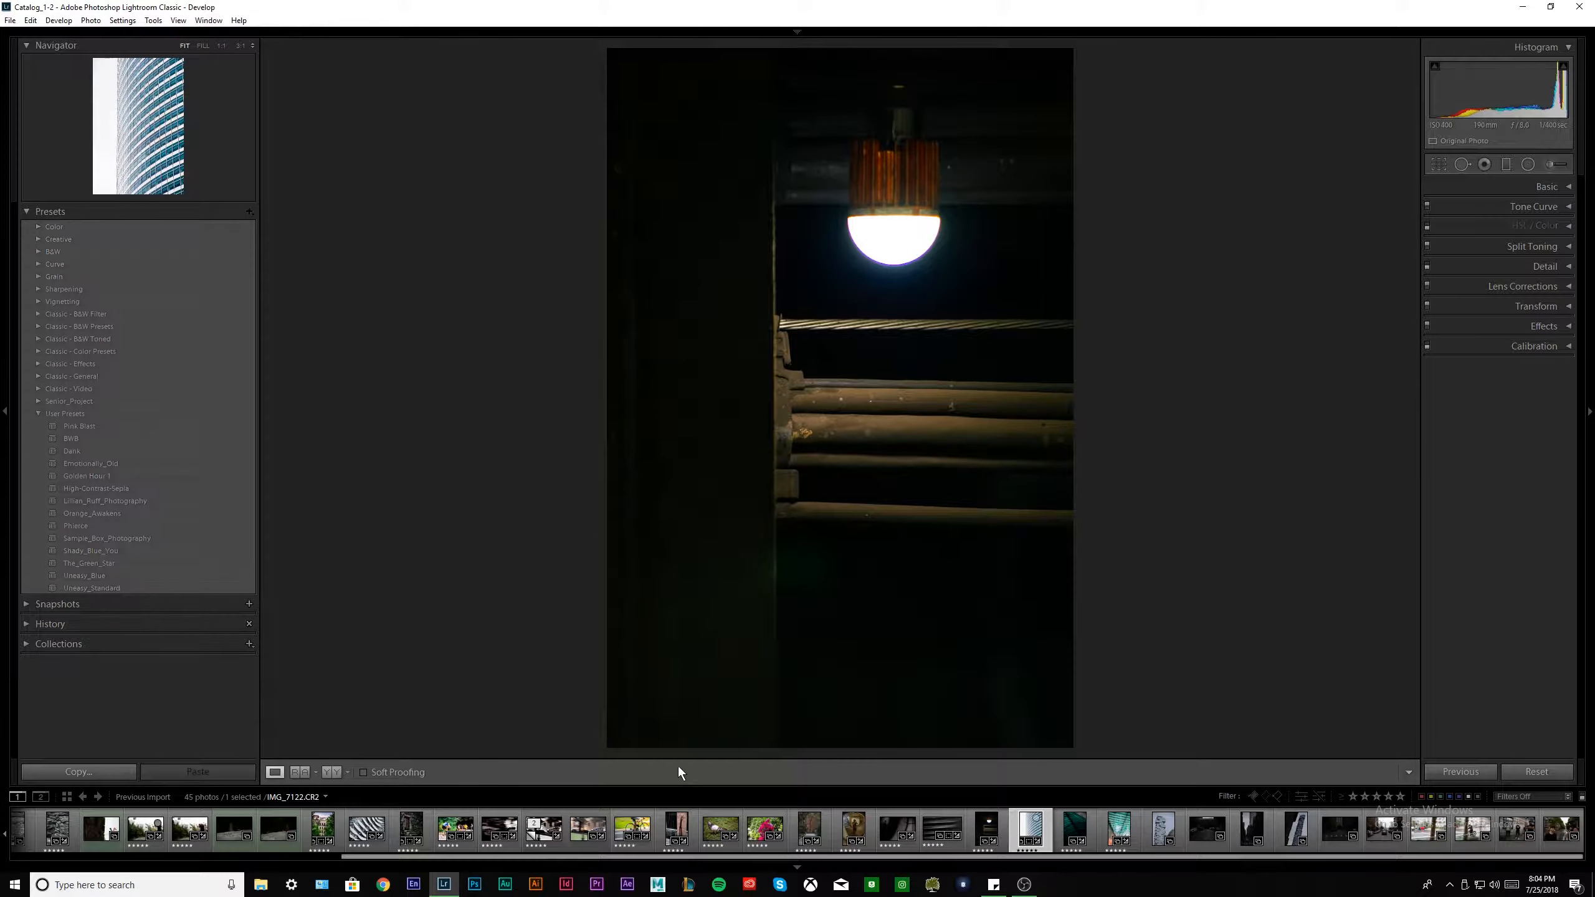
key(Left)
key(Left)
key(y)
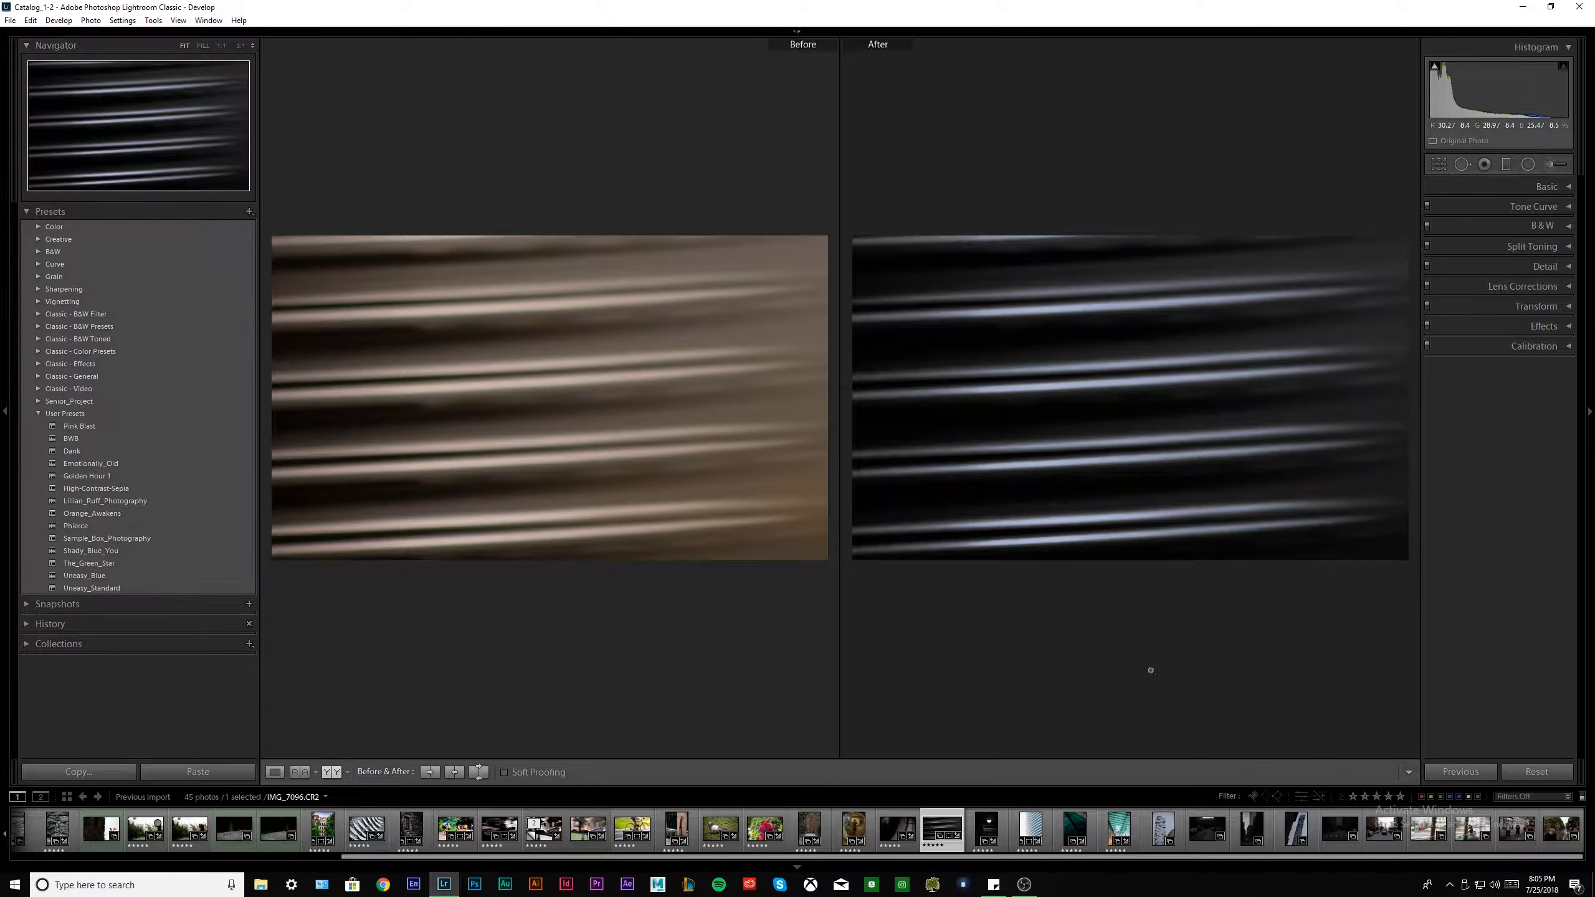
click(989, 830)
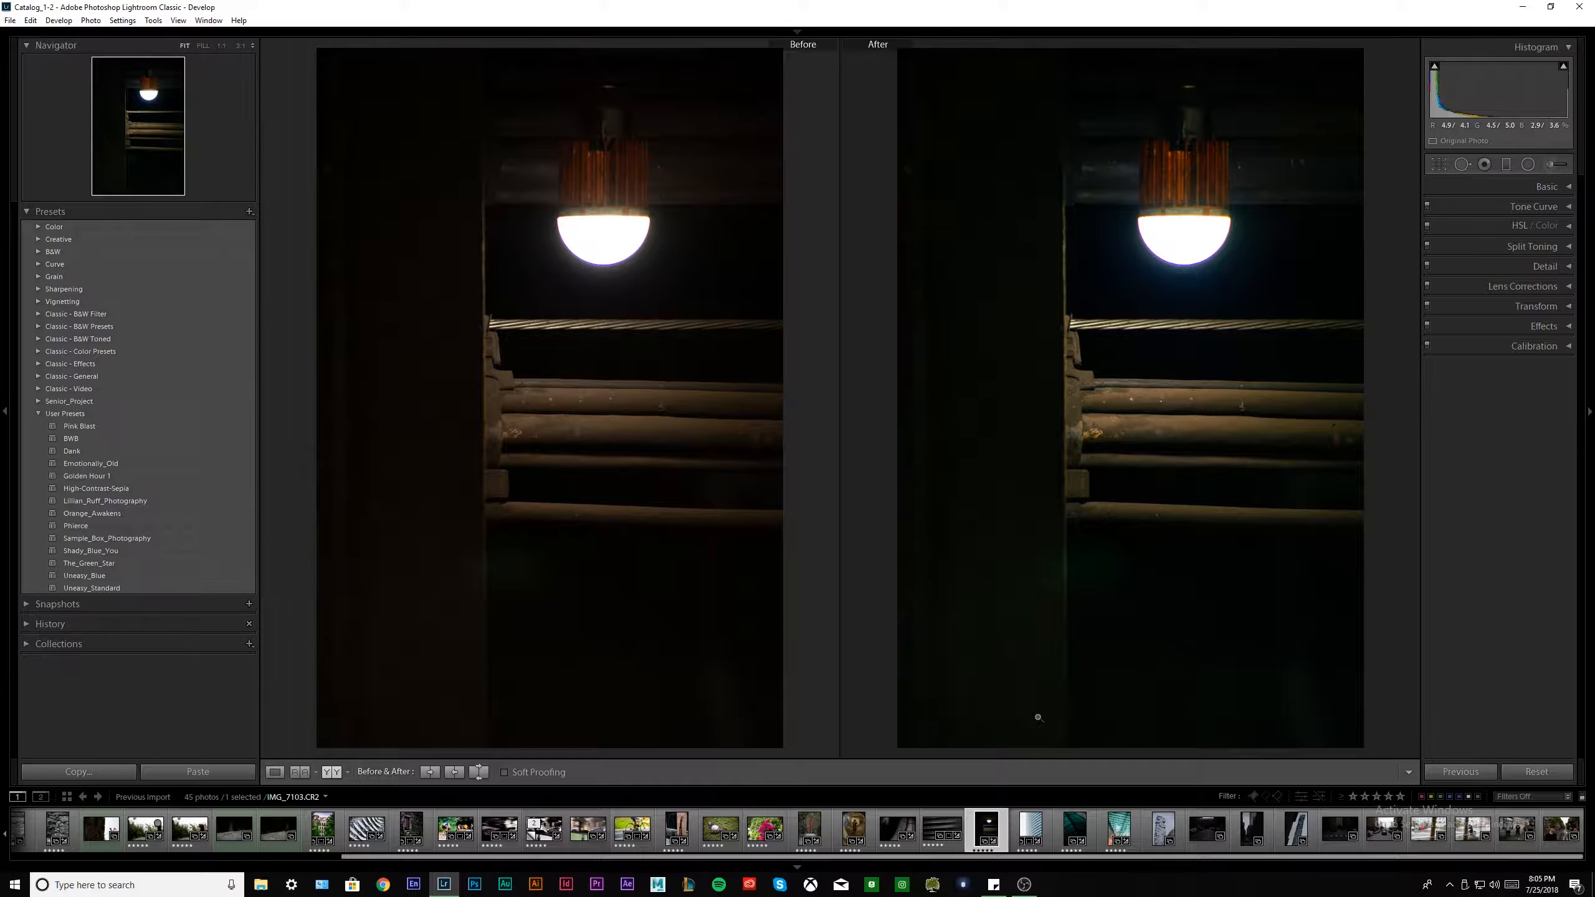
Review the building photos IMG_7122, IMG_7123, IMG_7125 and IMG_7130 in the before-and-after comparison, revisiting IMG_7123 and IMG_7125 once.
click(1020, 835)
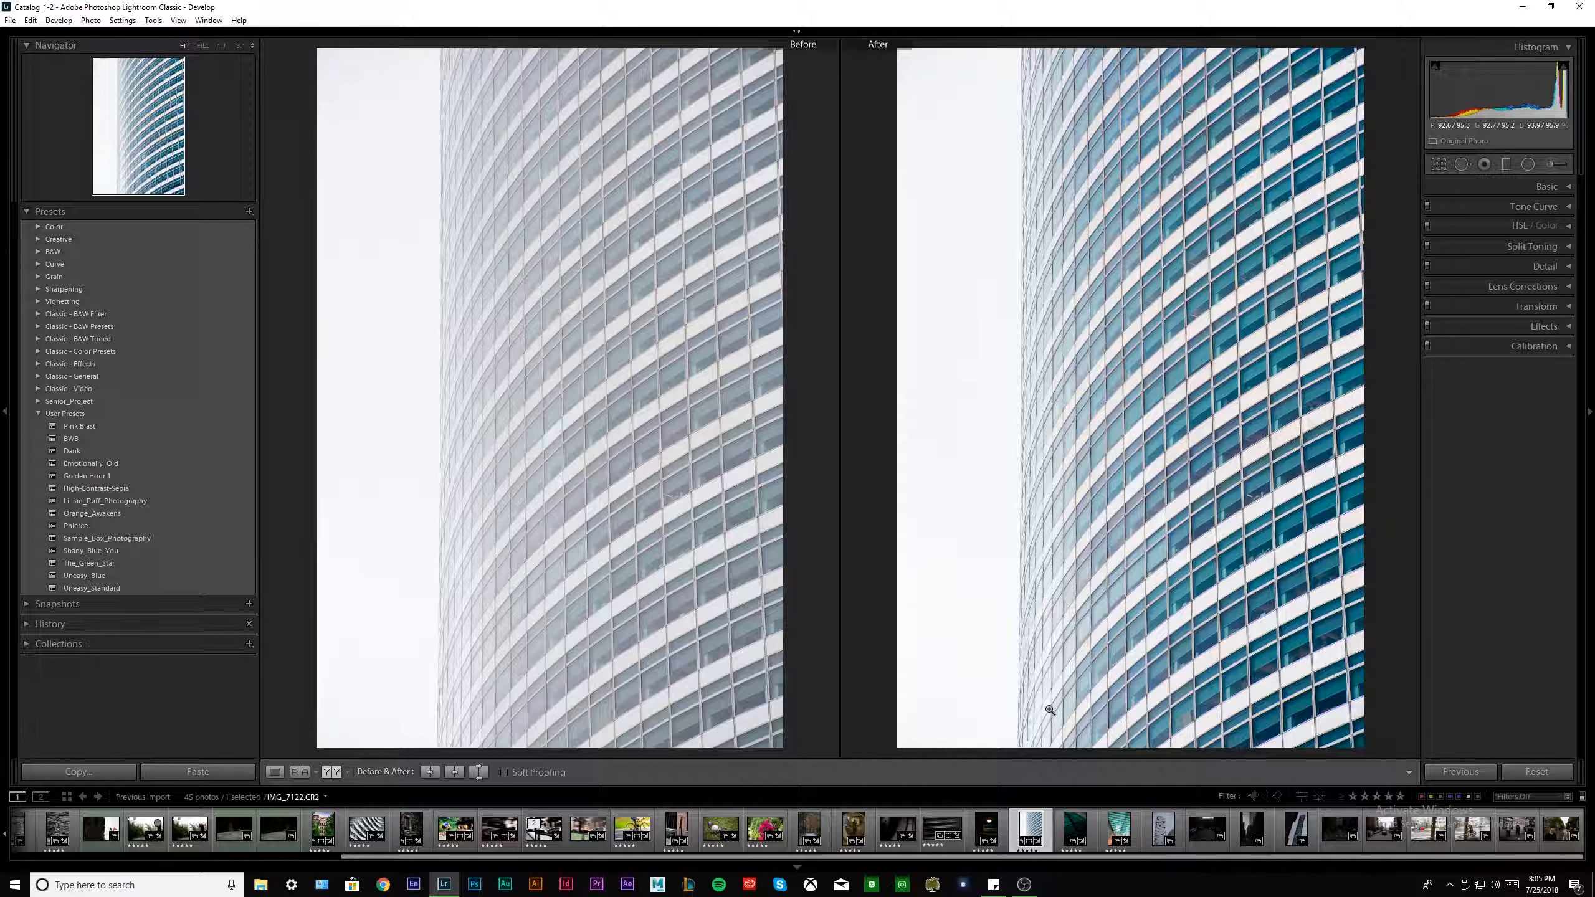
click(1064, 831)
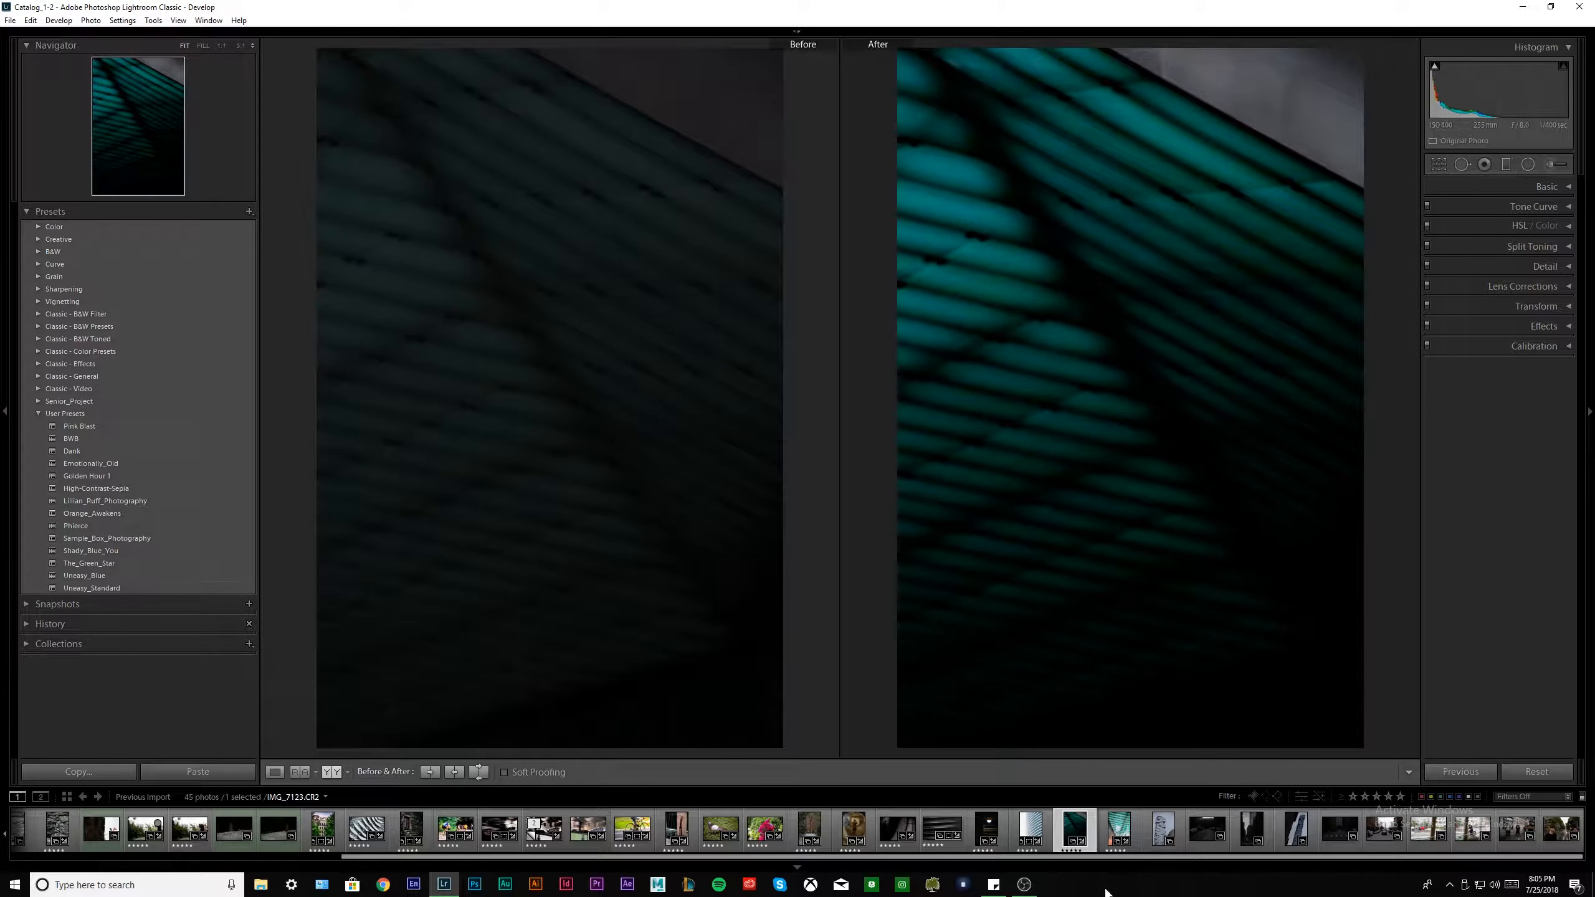
click(1121, 838)
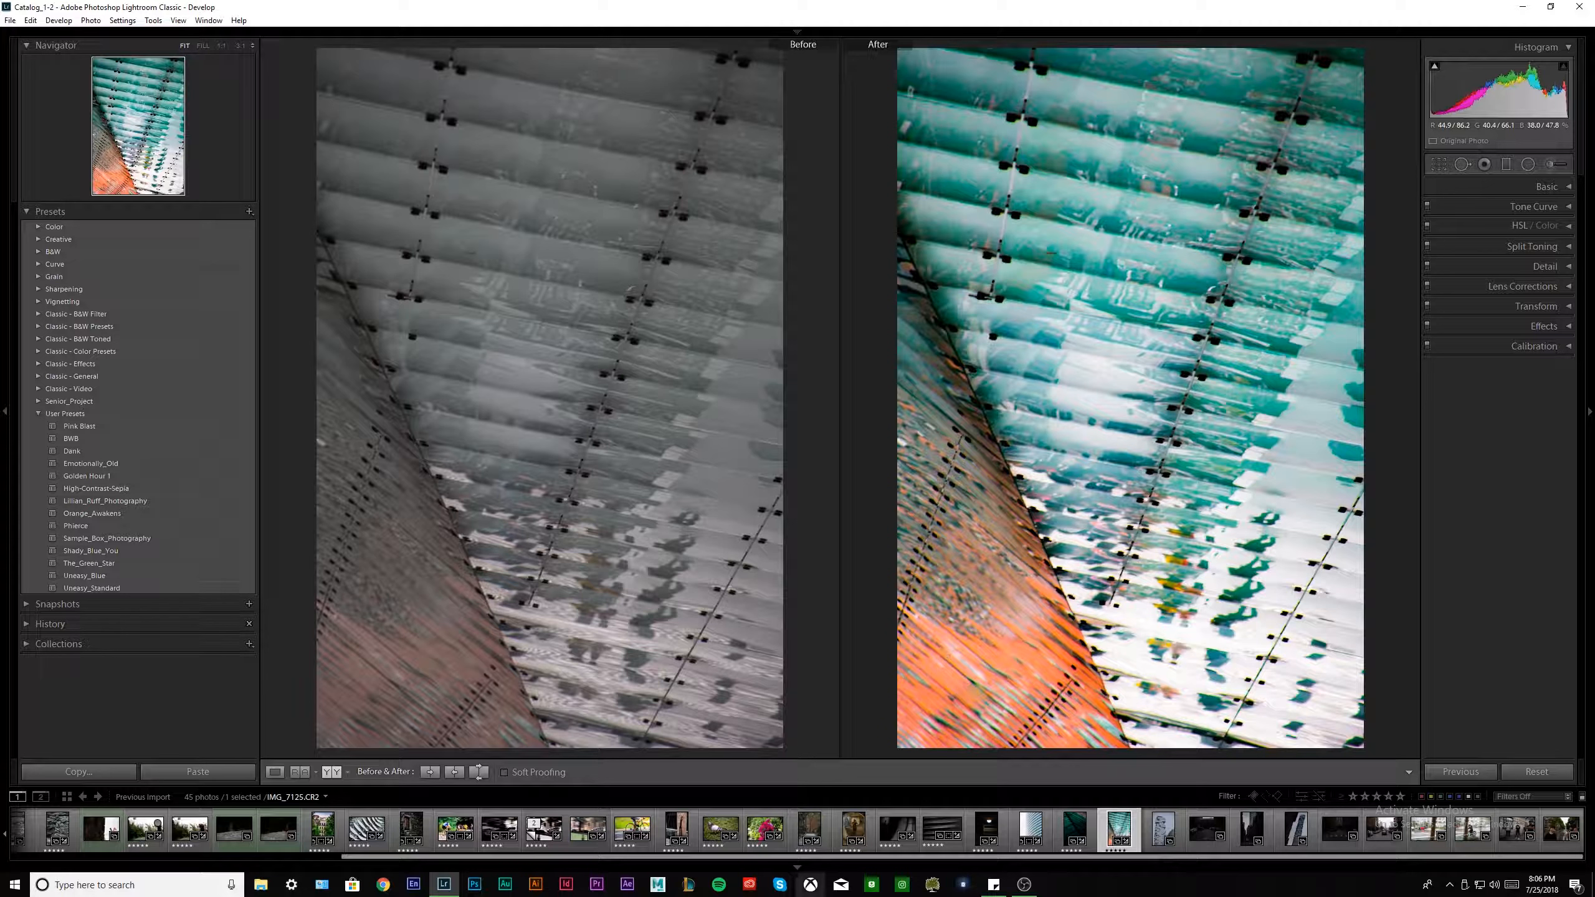
click(1069, 835)
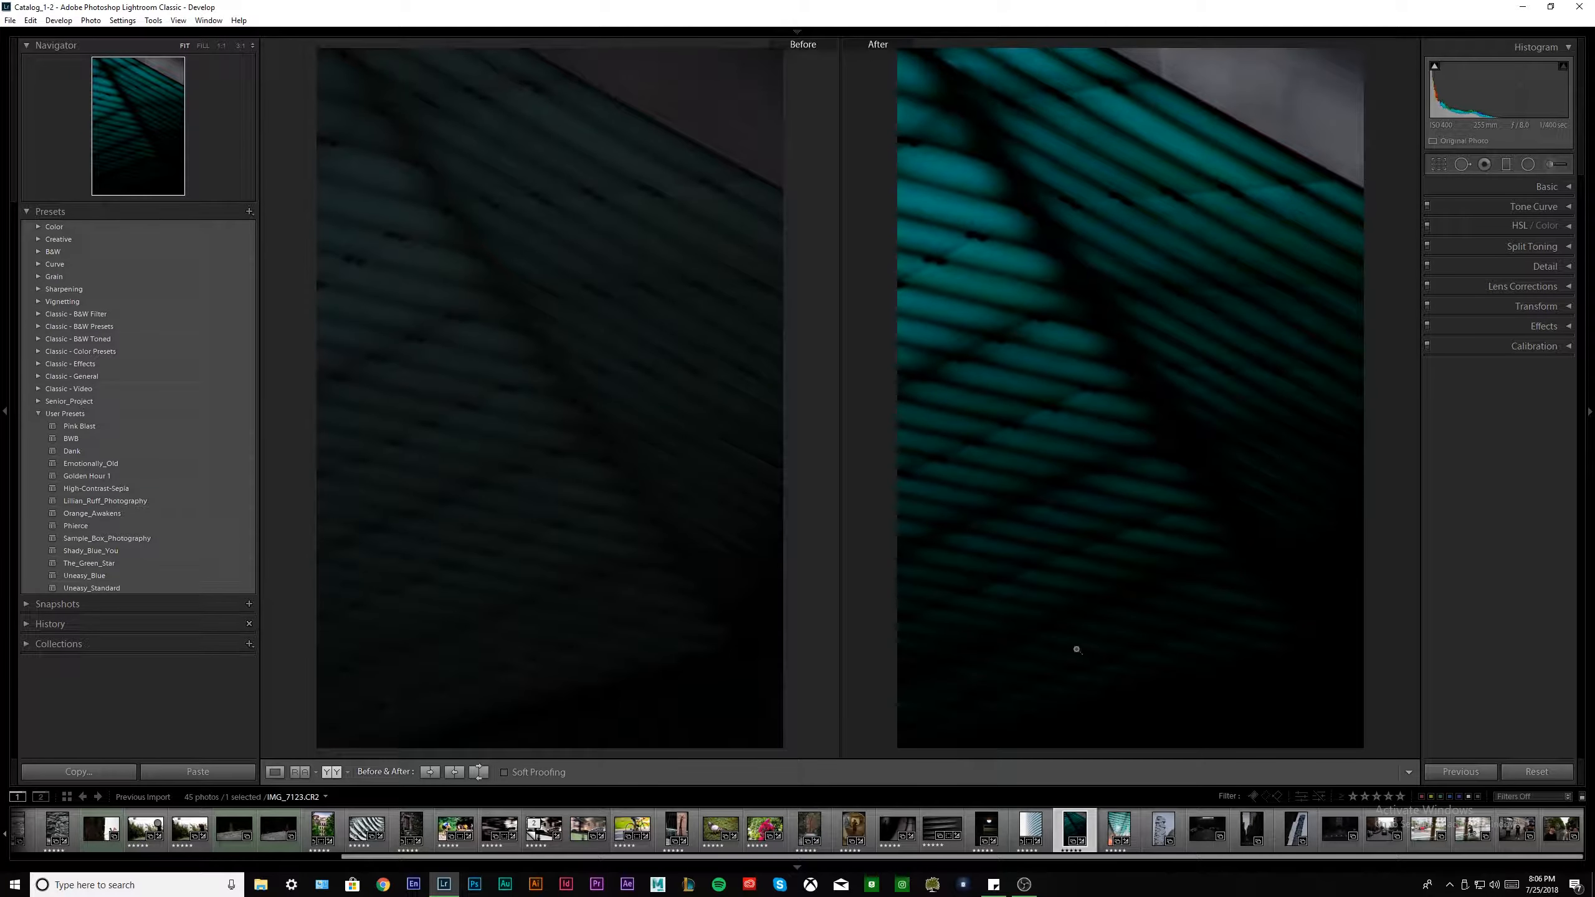
click(1113, 829)
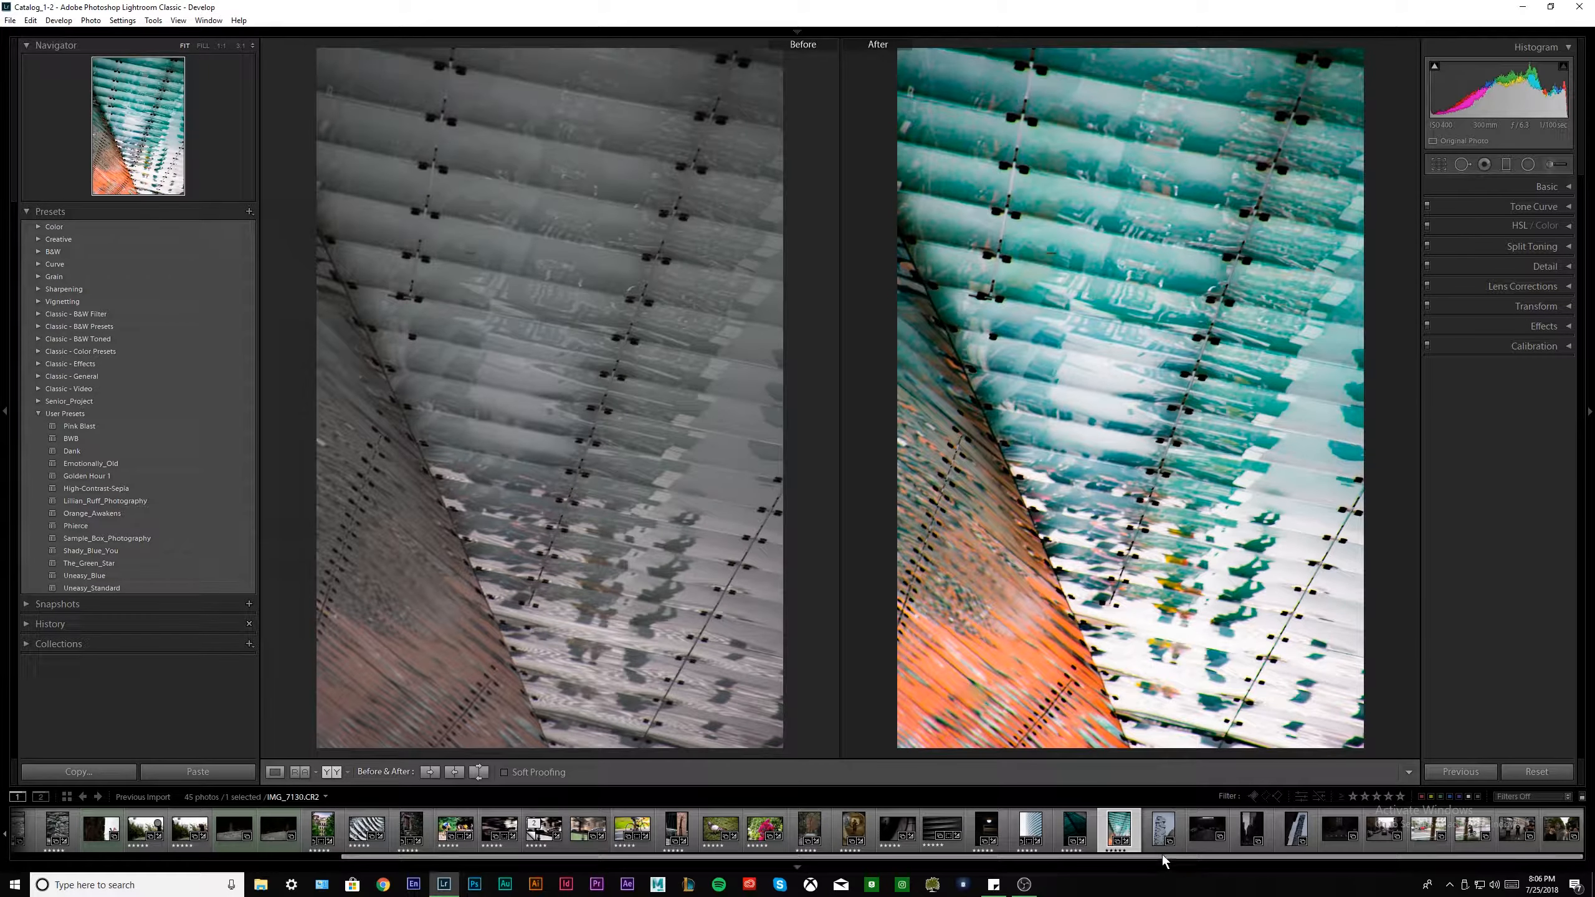
key(Right)
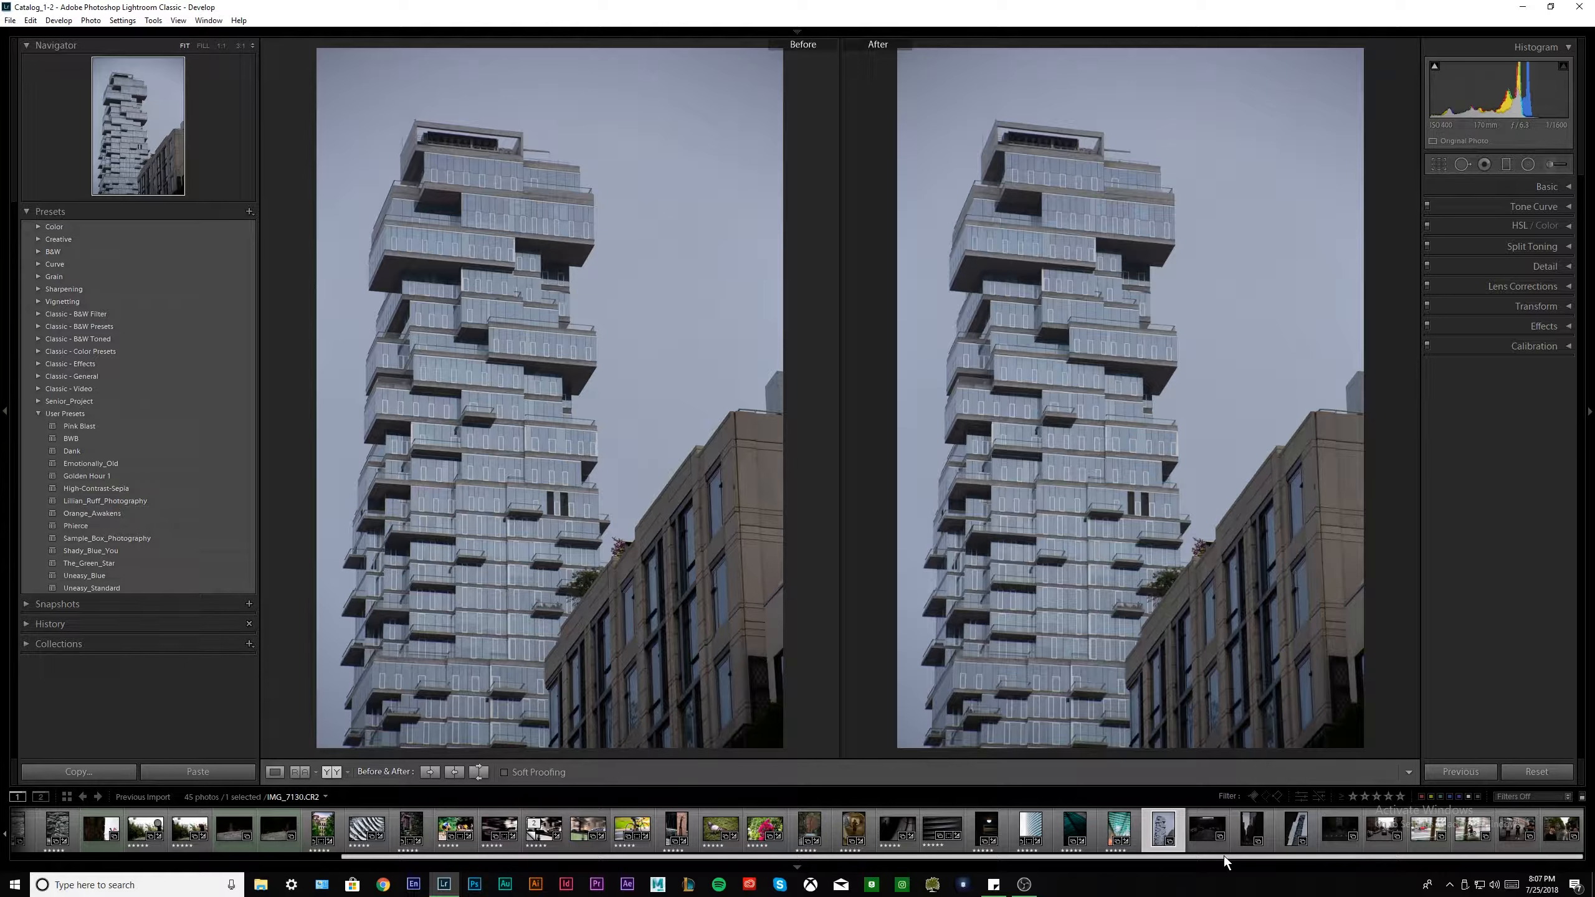
drag(1224, 855, 1147, 852)
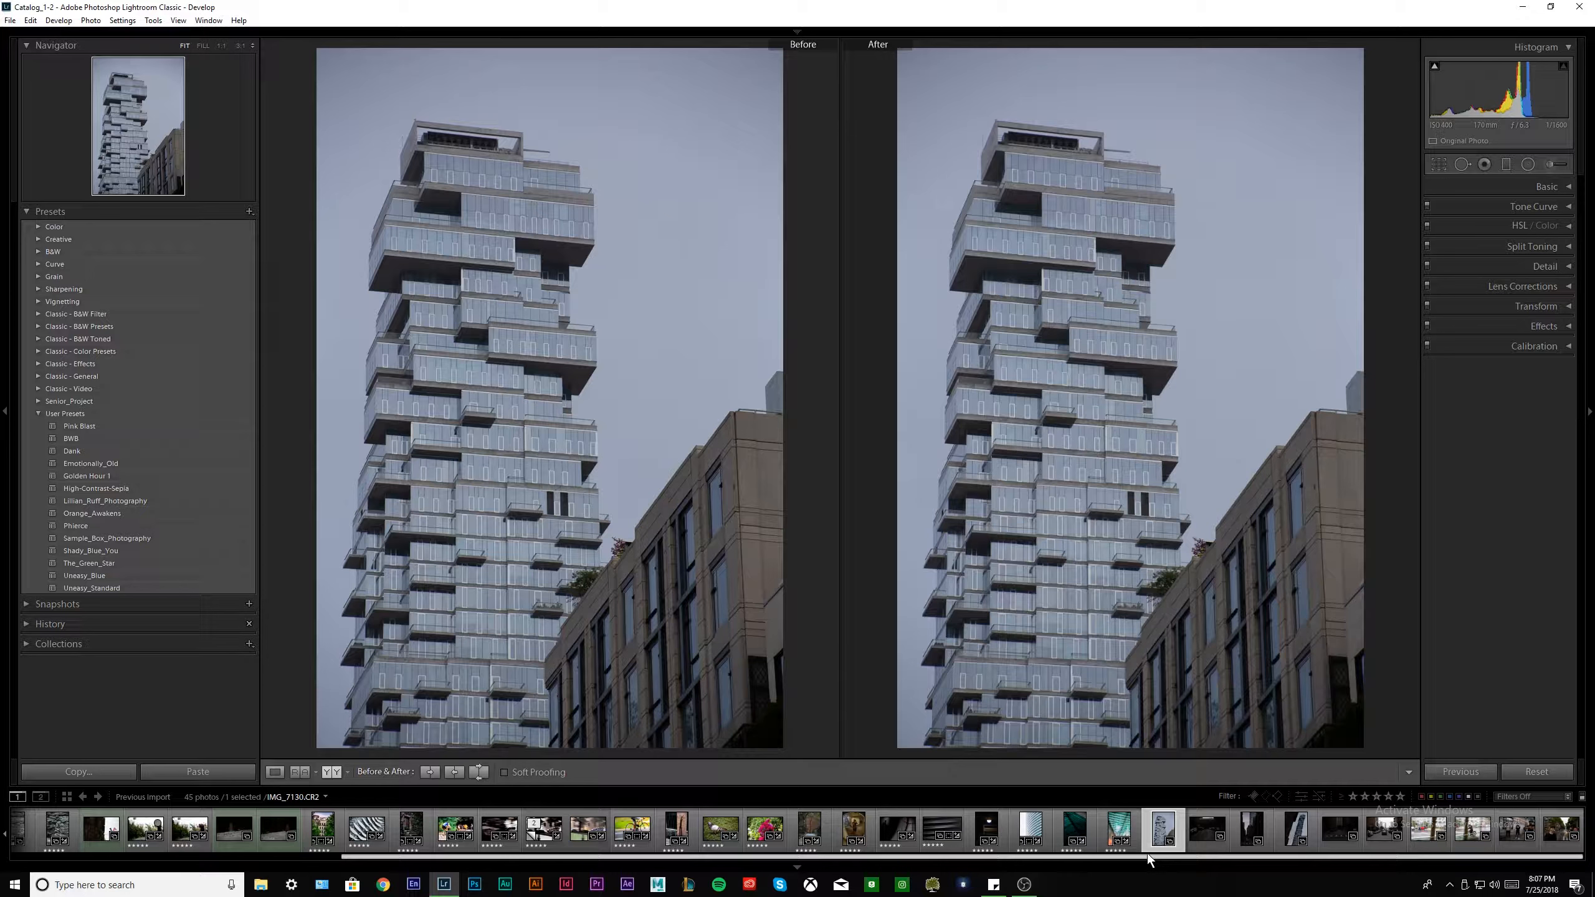